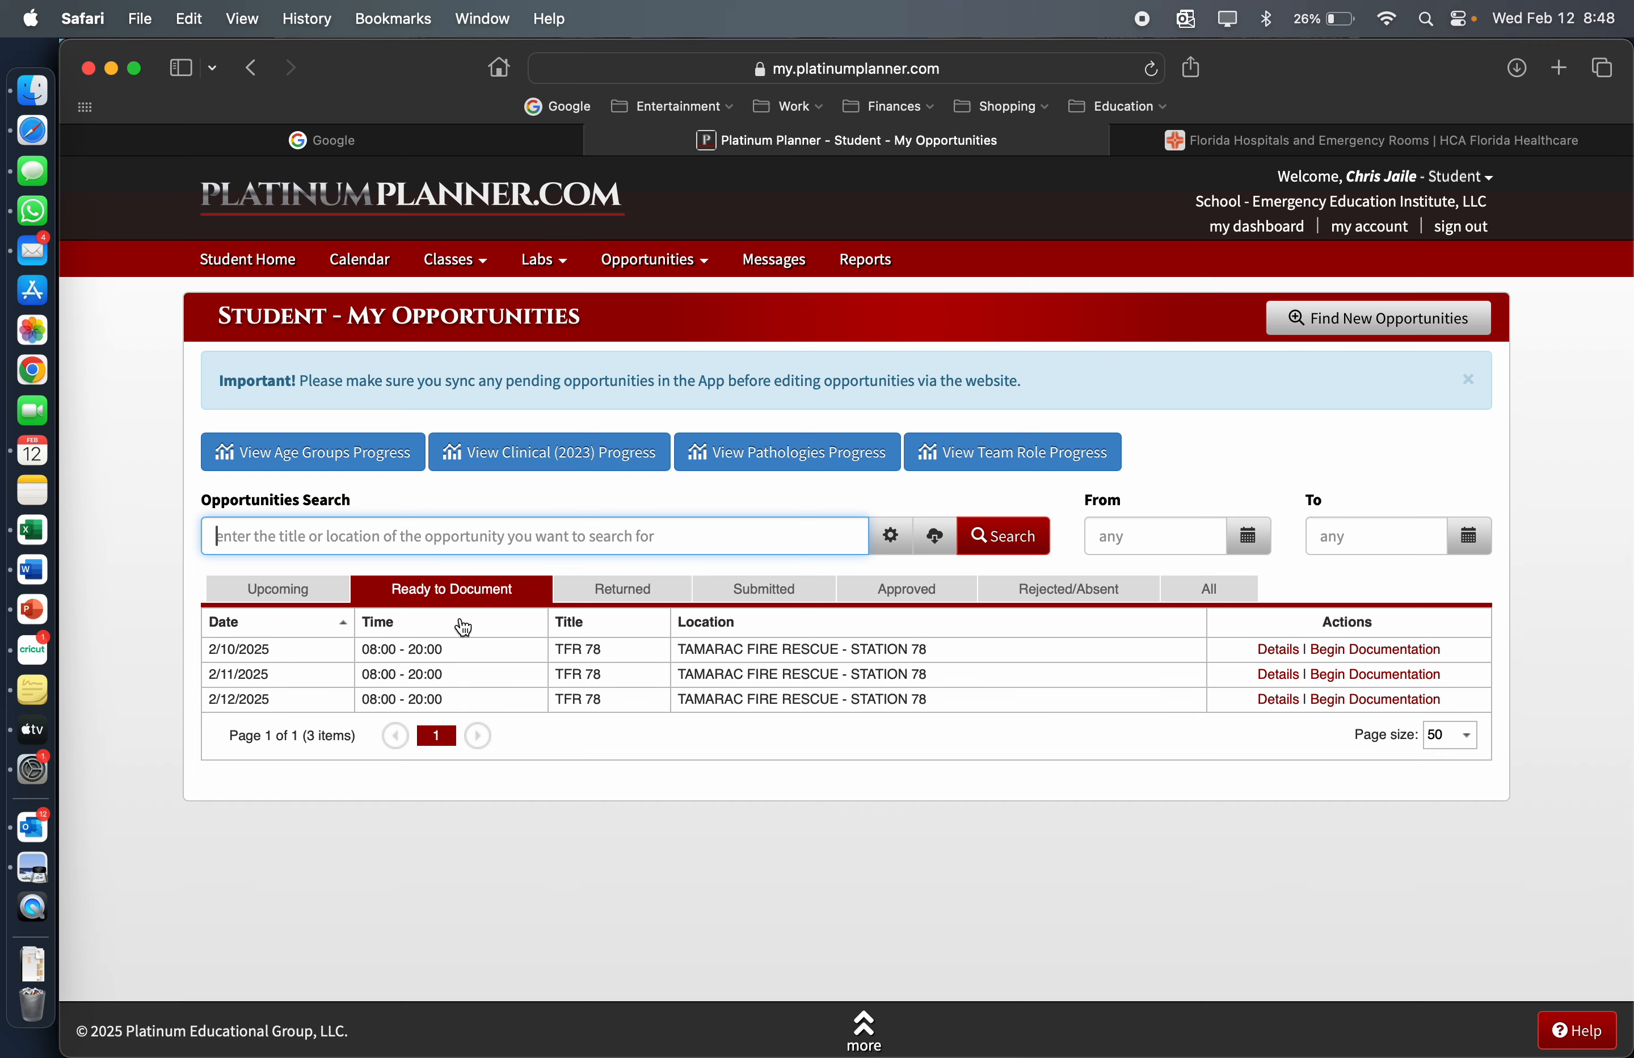
# Check the upcoming opportunities, then begin documentation for the 2/12/2025 TFR 78 shift that is ready to document
pyautogui.click(316, 592)
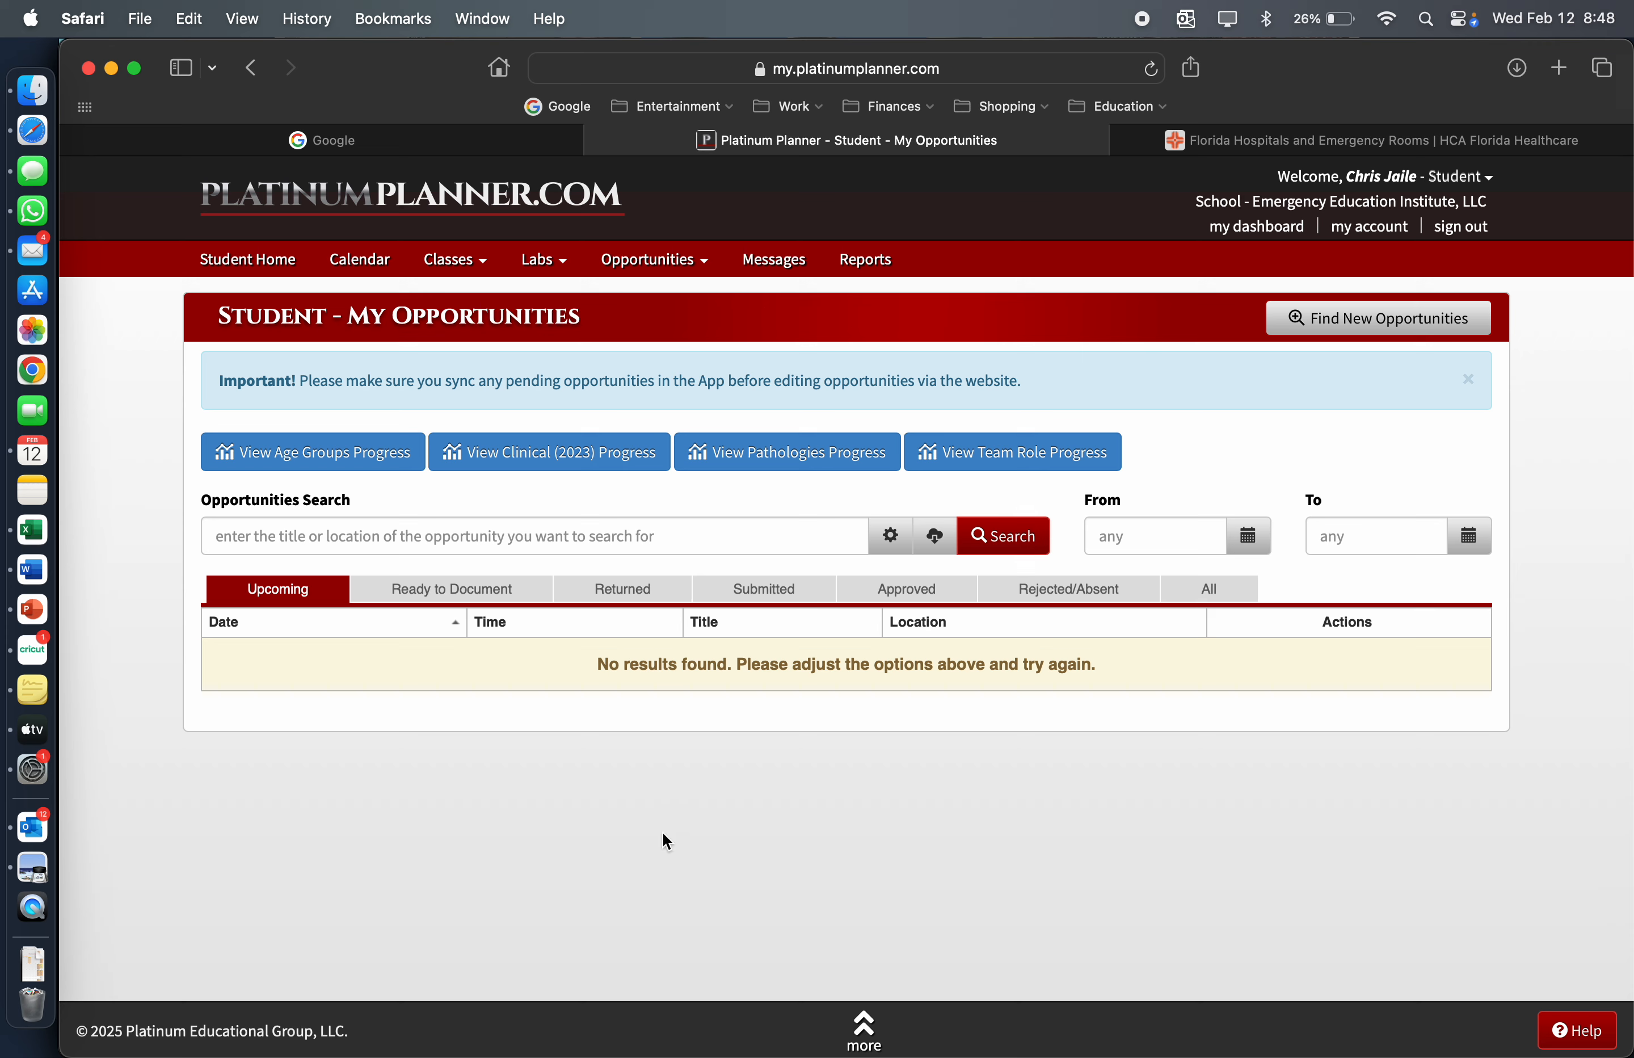
pyautogui.click(489, 592)
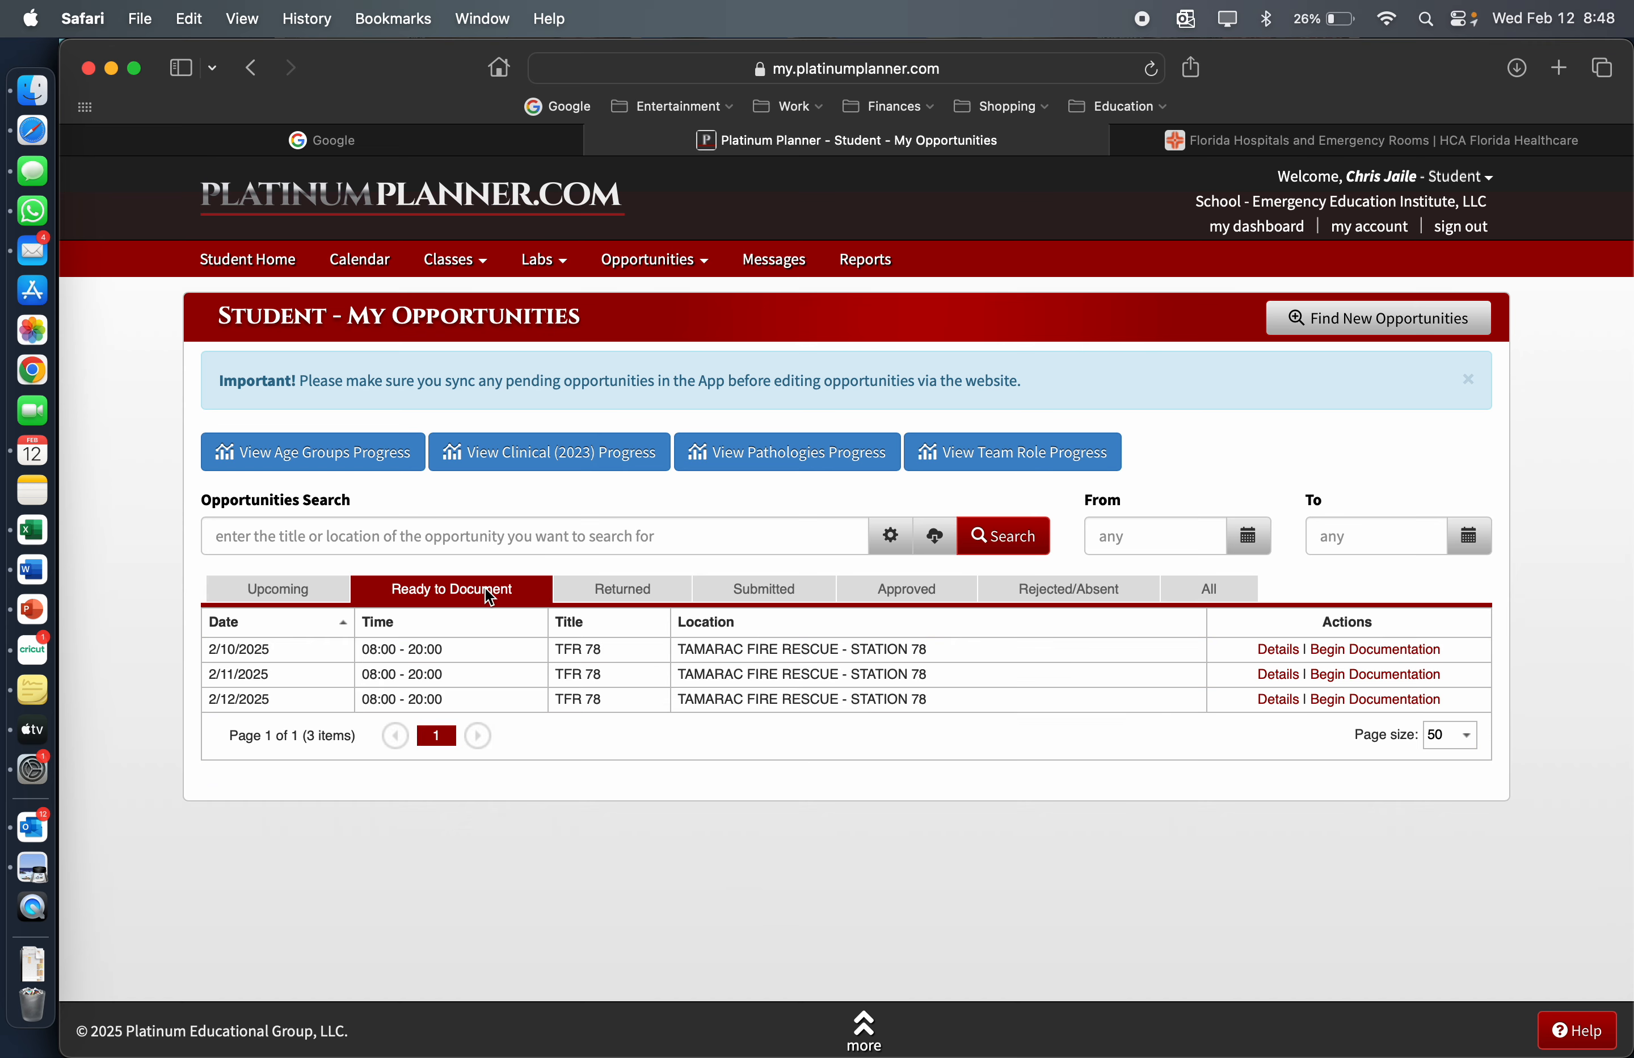
pyautogui.click(1373, 700)
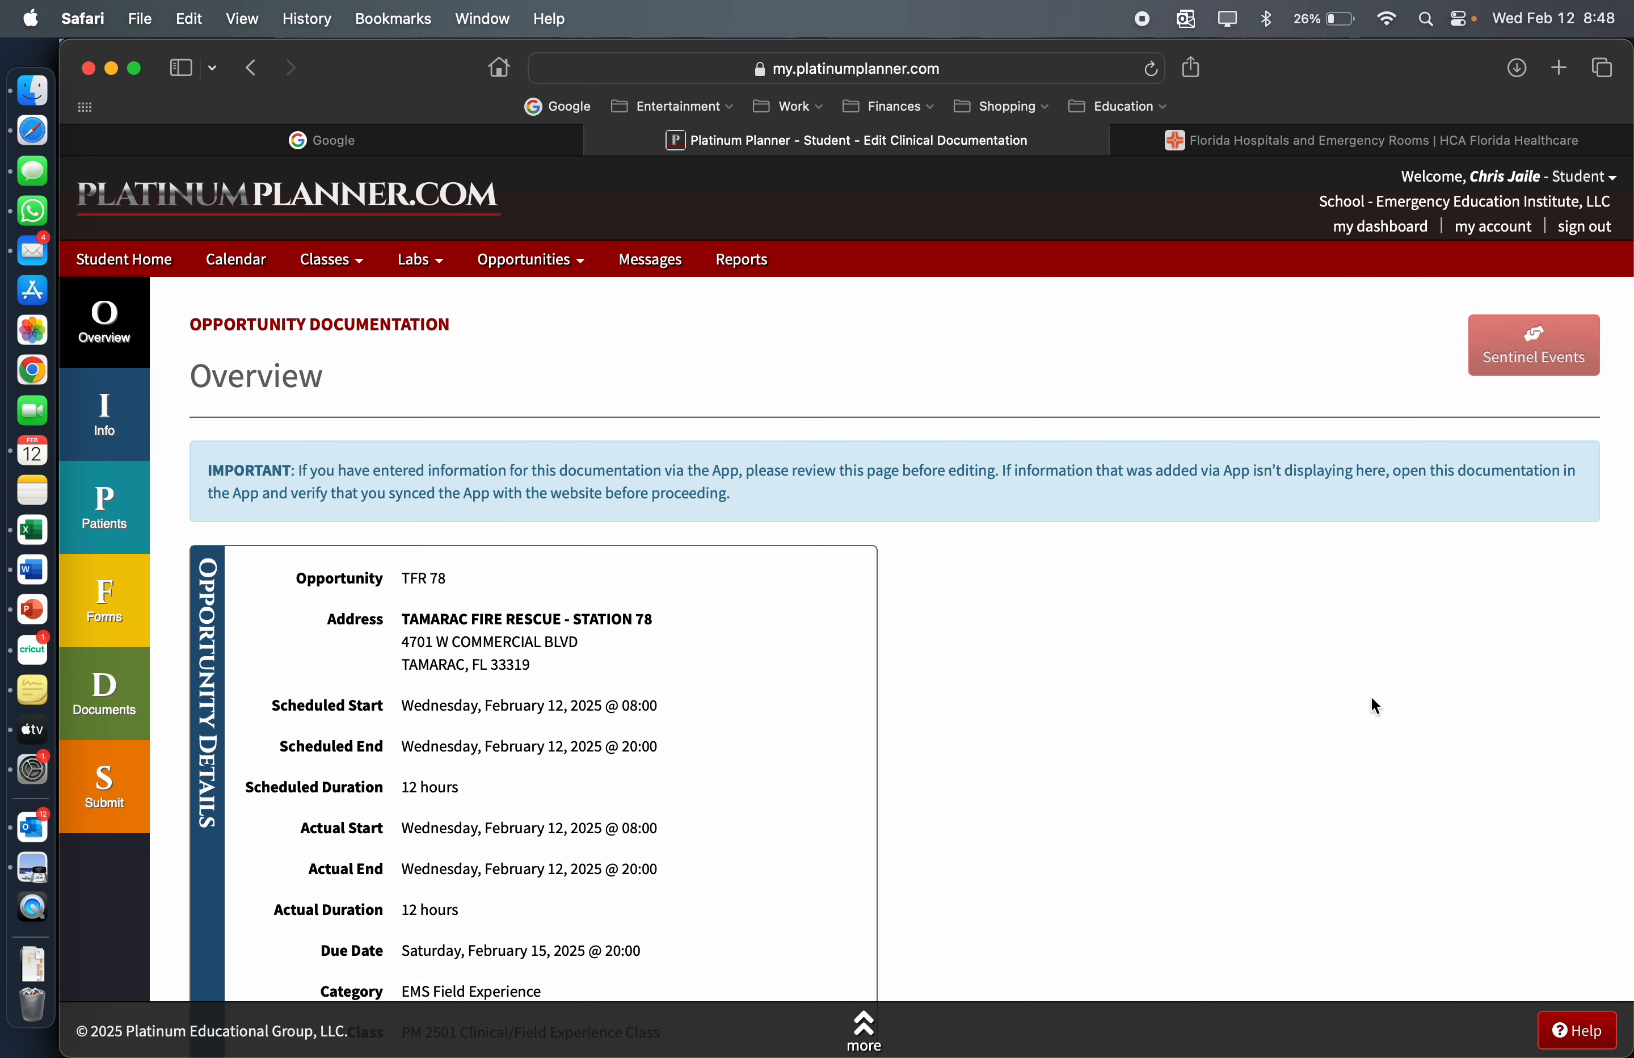
pyautogui.scroll(-3, 697, 503)
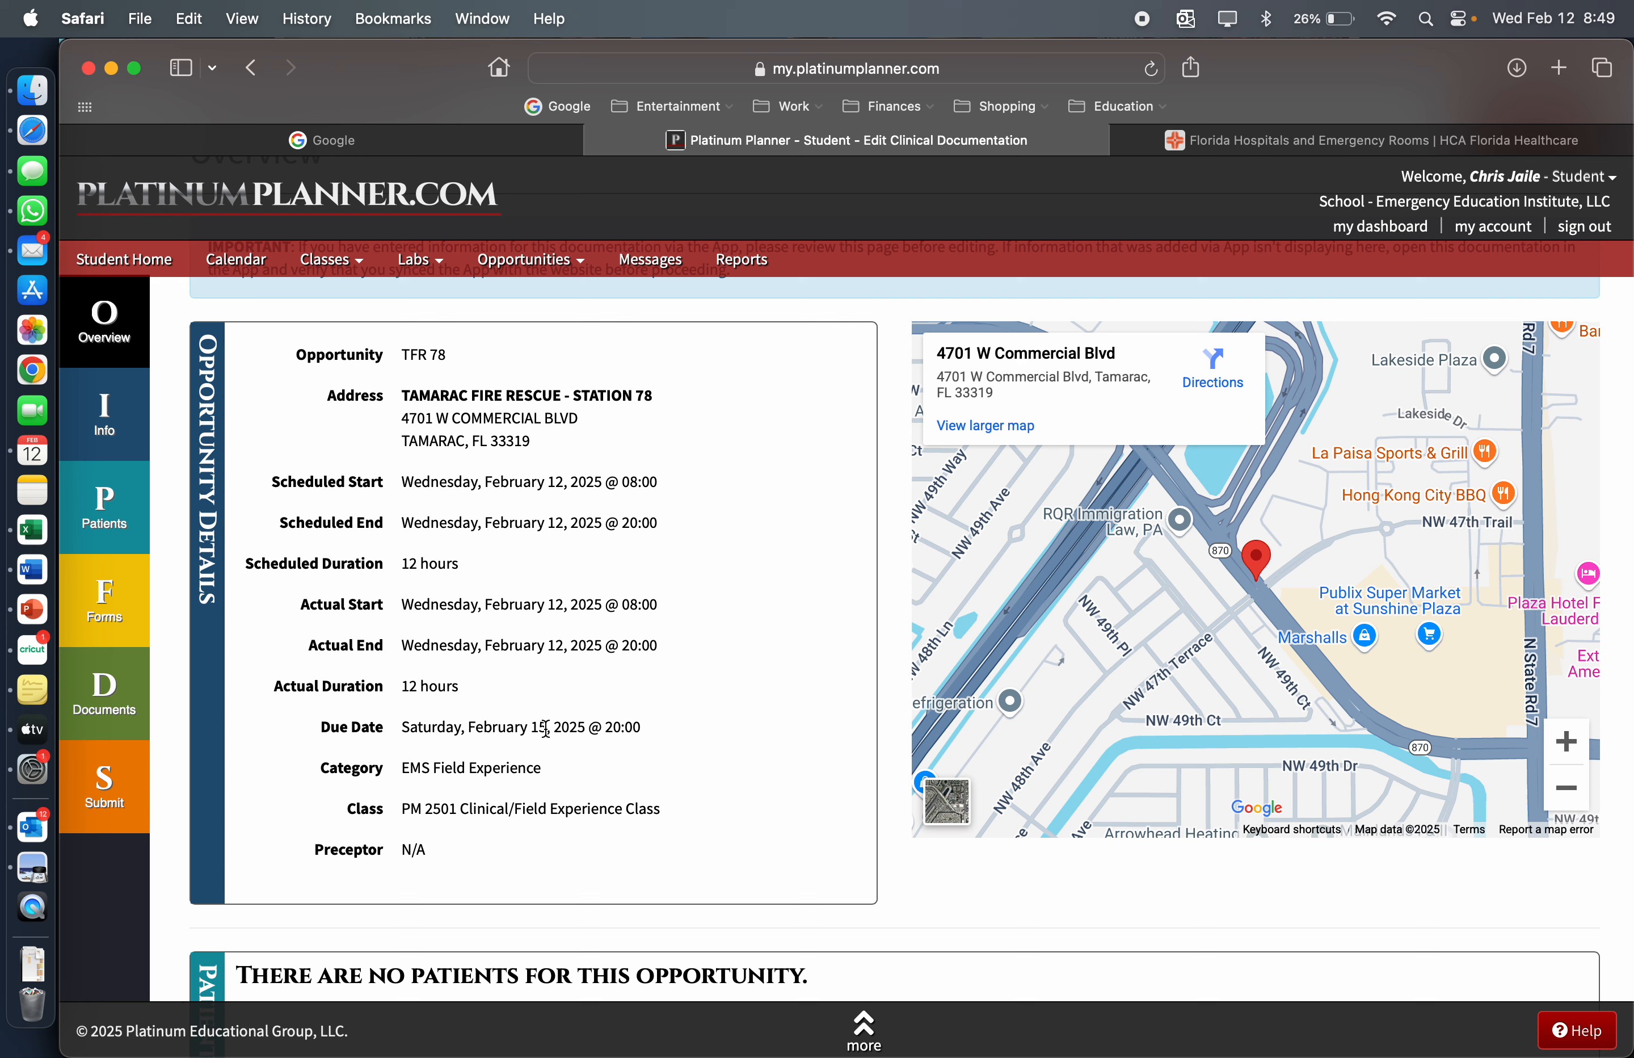
# Select the preceptor assigned to this opportunity in the shift details of its information page
pyautogui.click(117, 419)
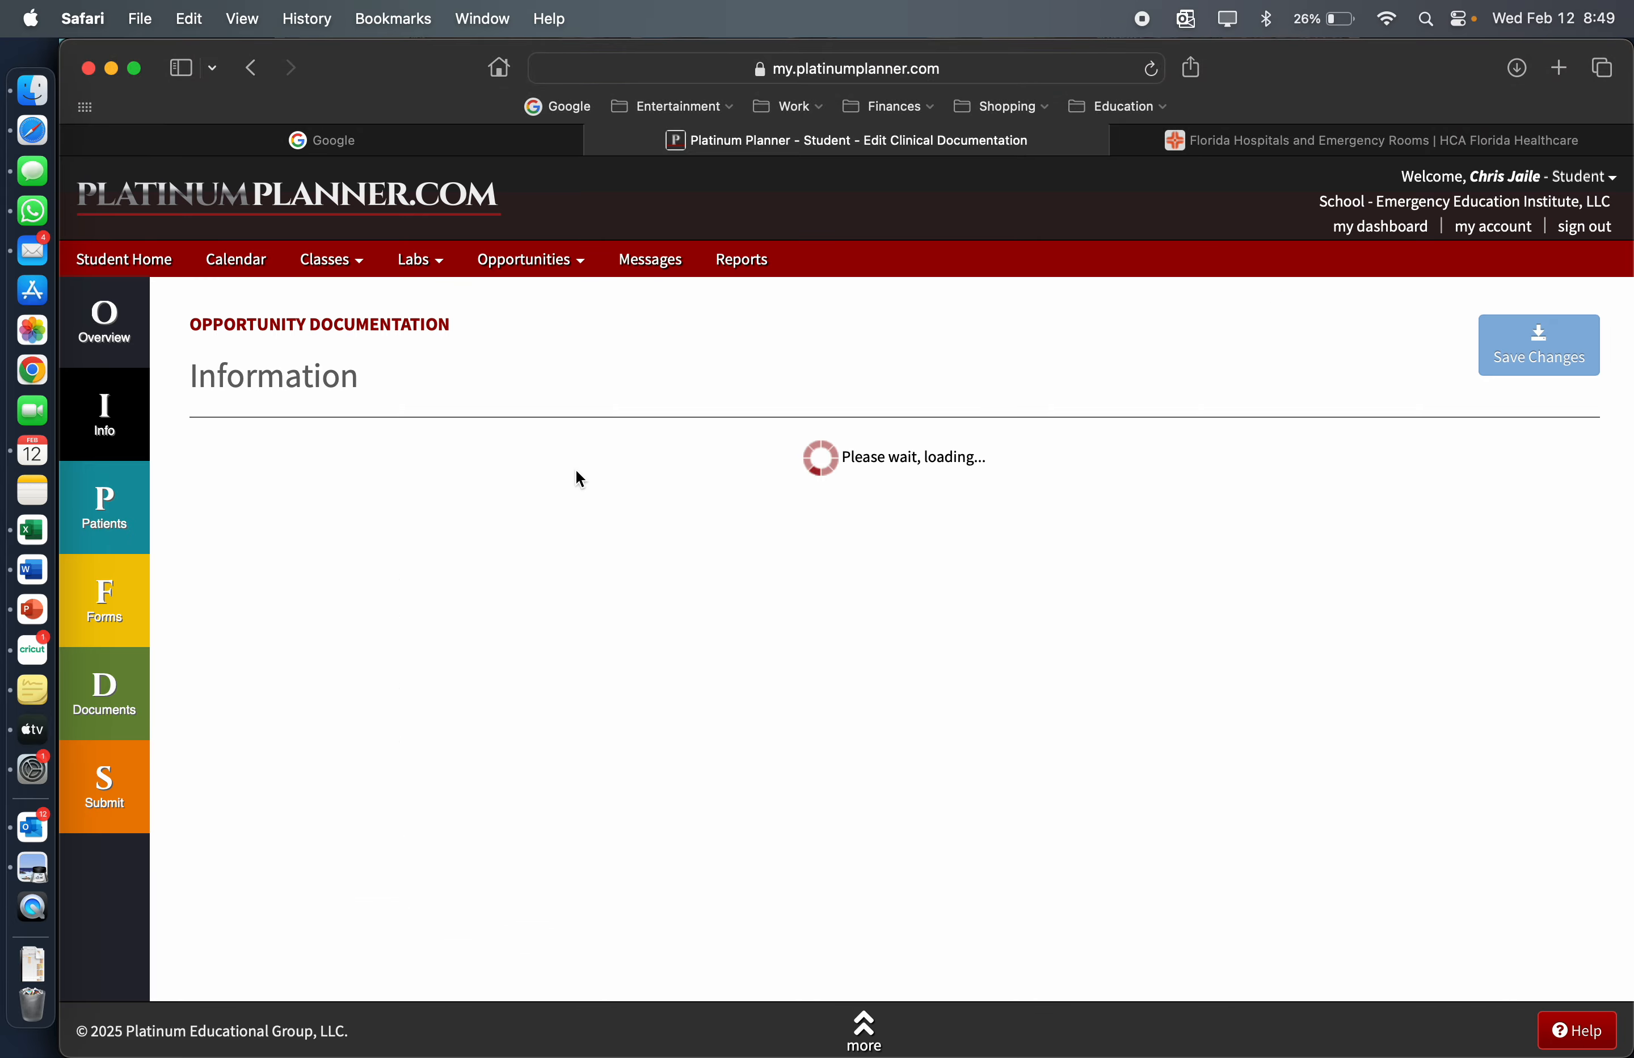
pyautogui.click(549, 539)
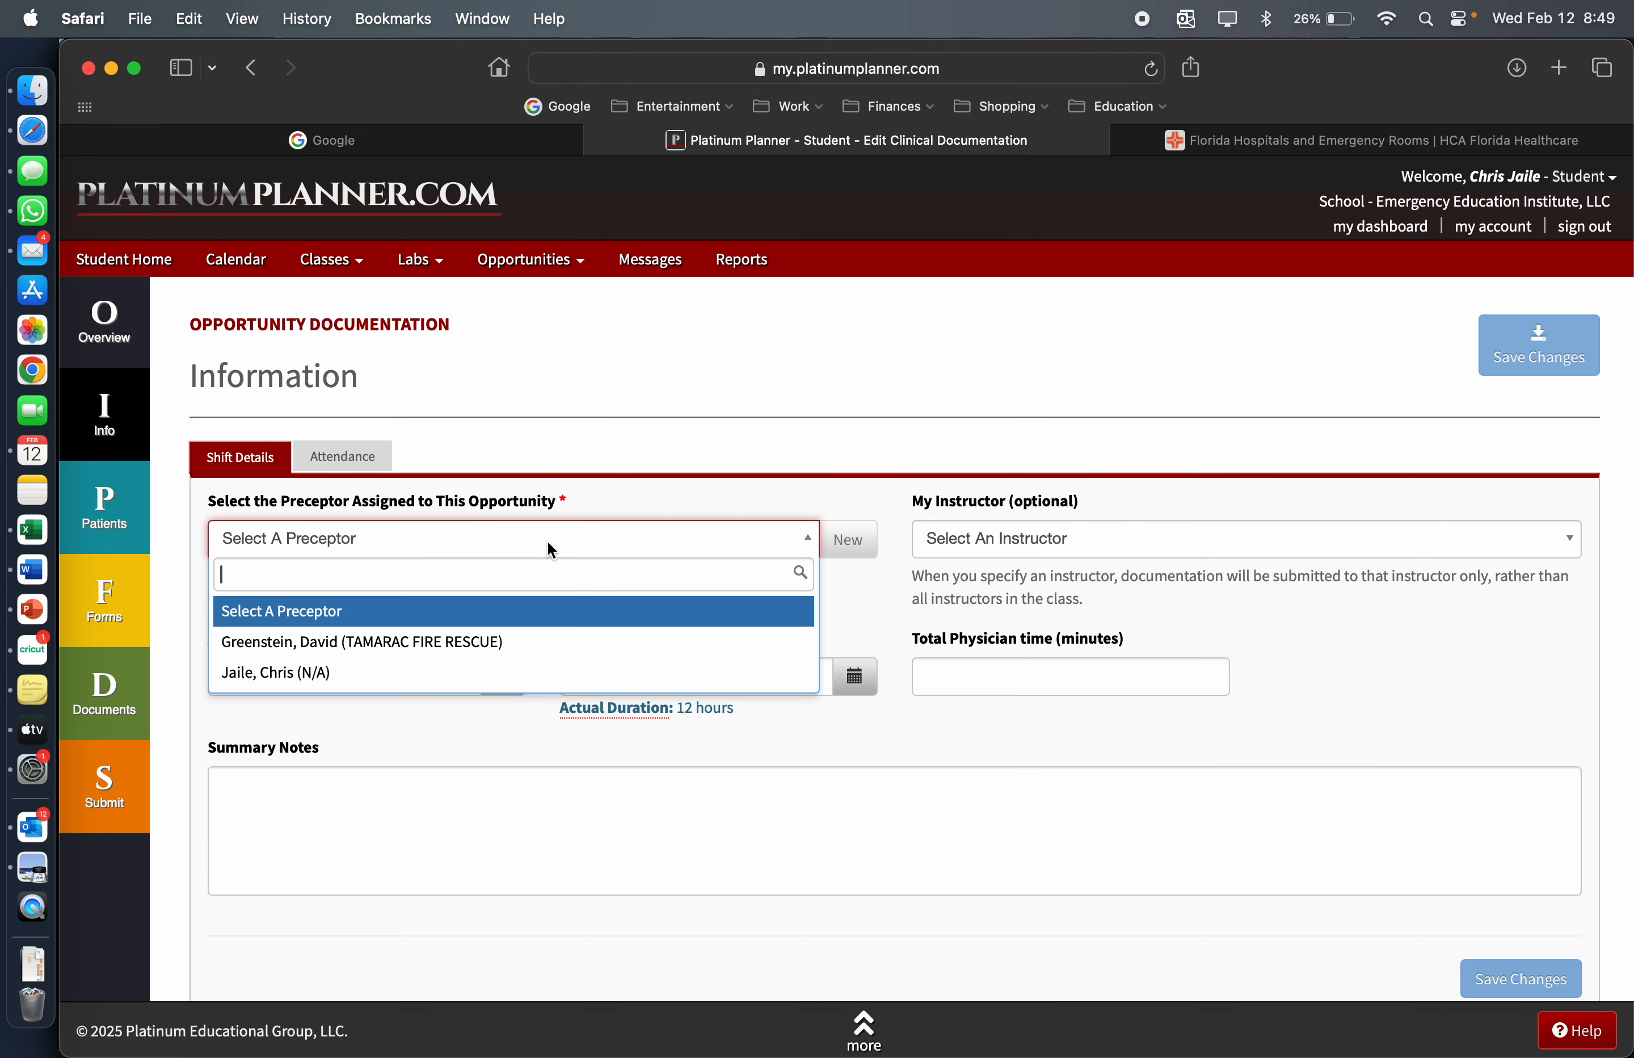
pyautogui.click(521, 674)
# Start a new patient record with Abdominal Pain as the chief complaint and Male as the gender
pyautogui.click(104, 508)
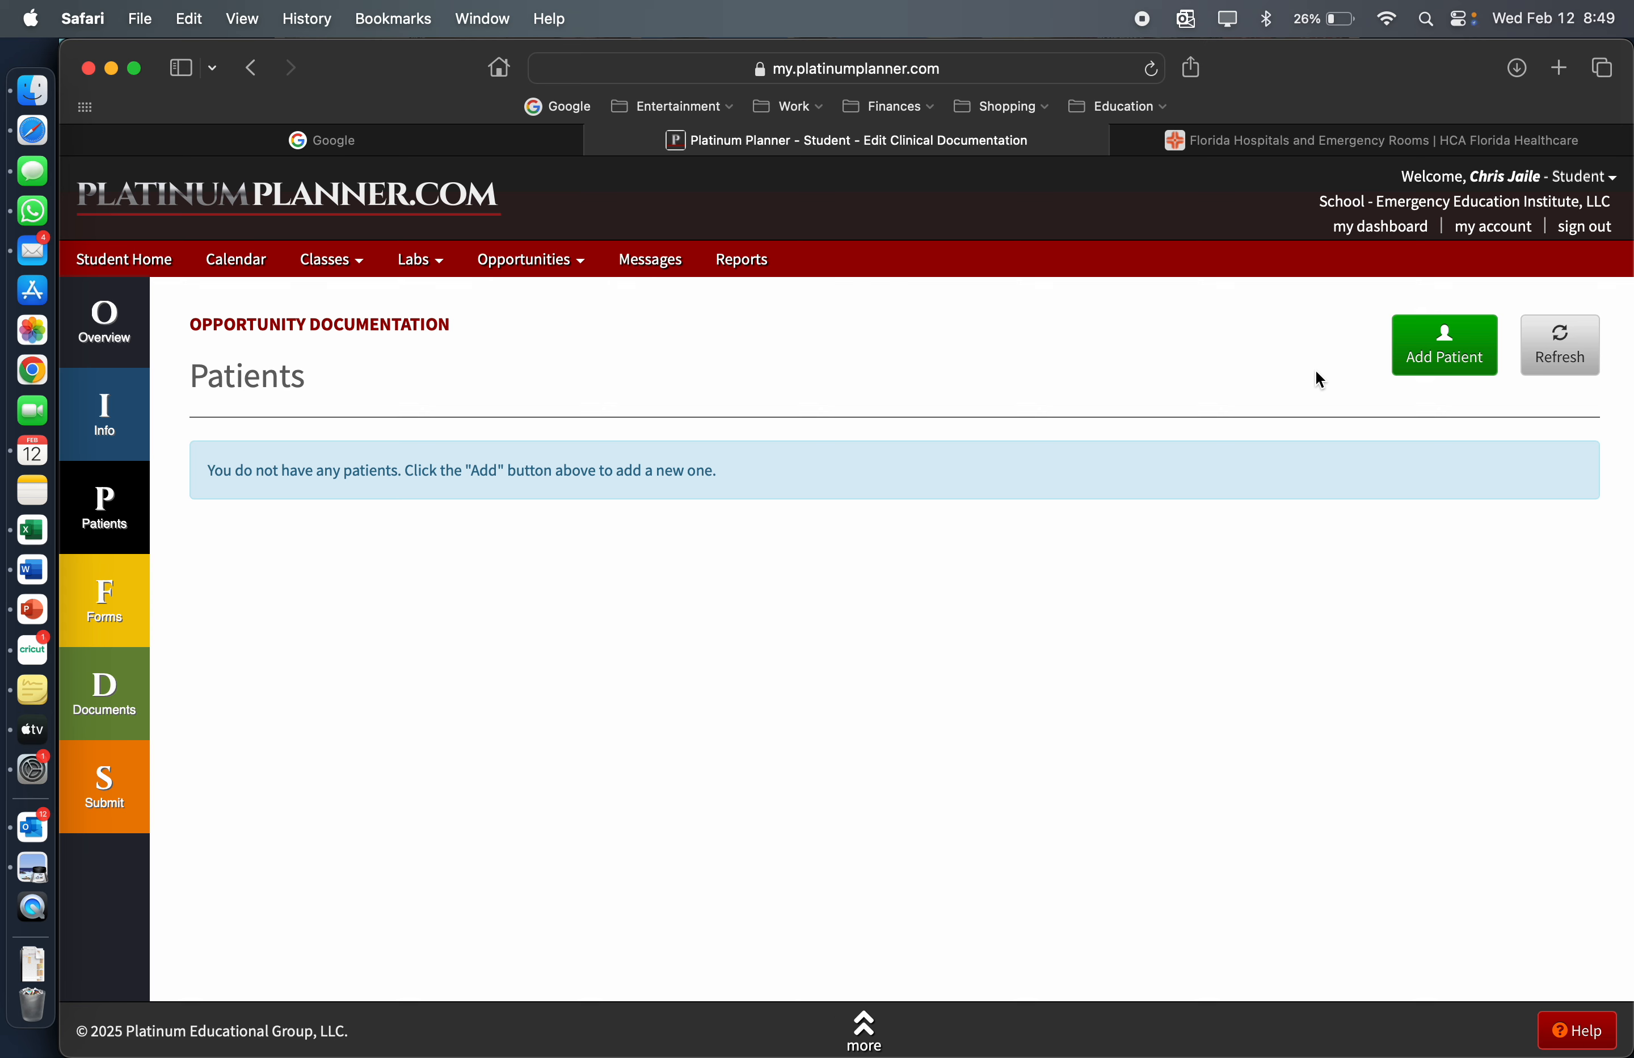
pyautogui.click(1435, 364)
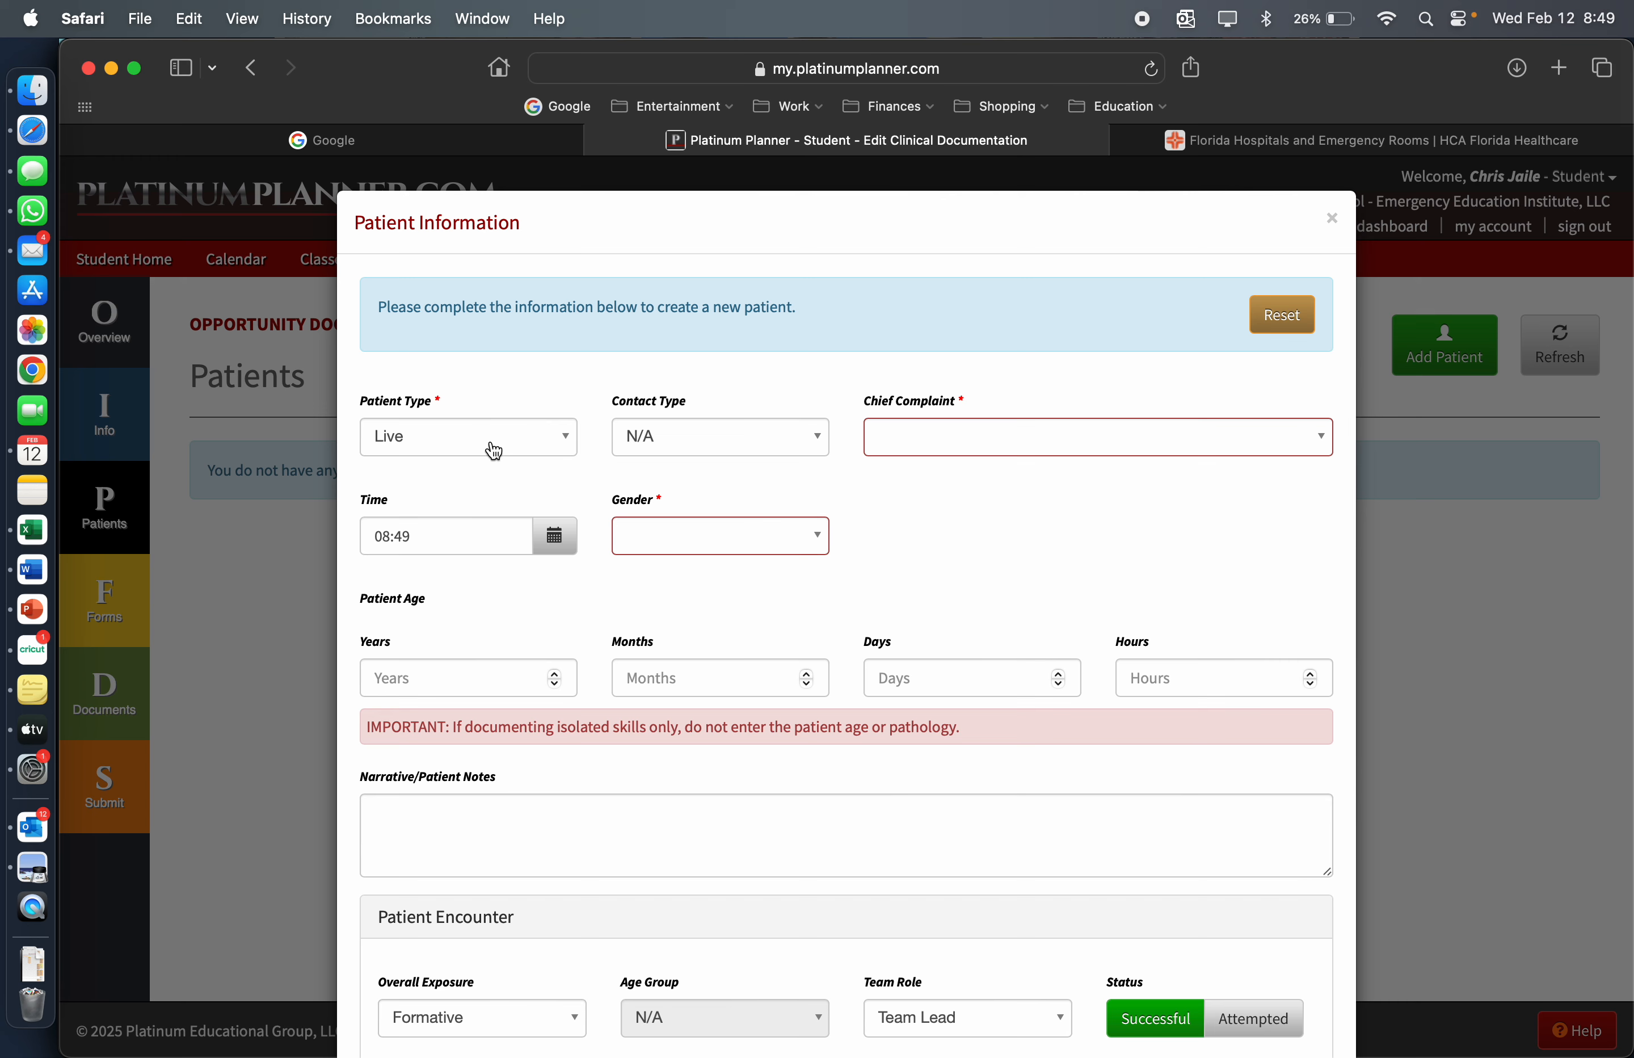
pyautogui.click(1098, 436)
pyautogui.scroll(-15, 1045, 585)
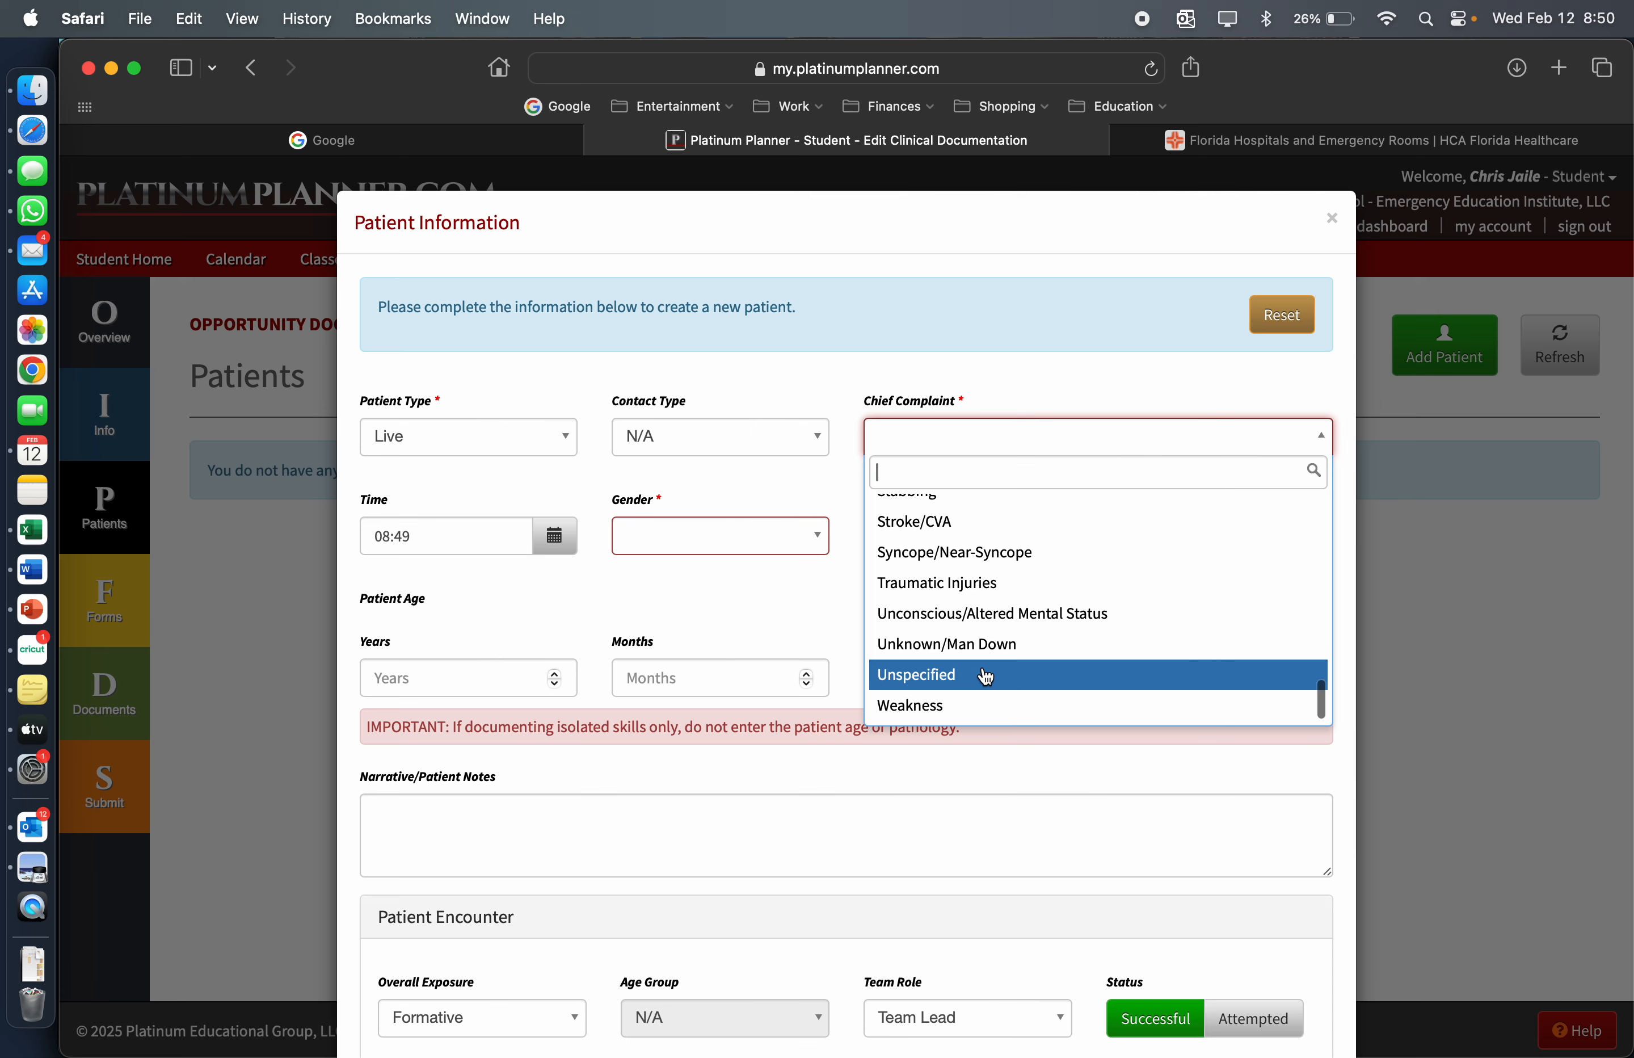
pyautogui.scroll(15, 987, 677)
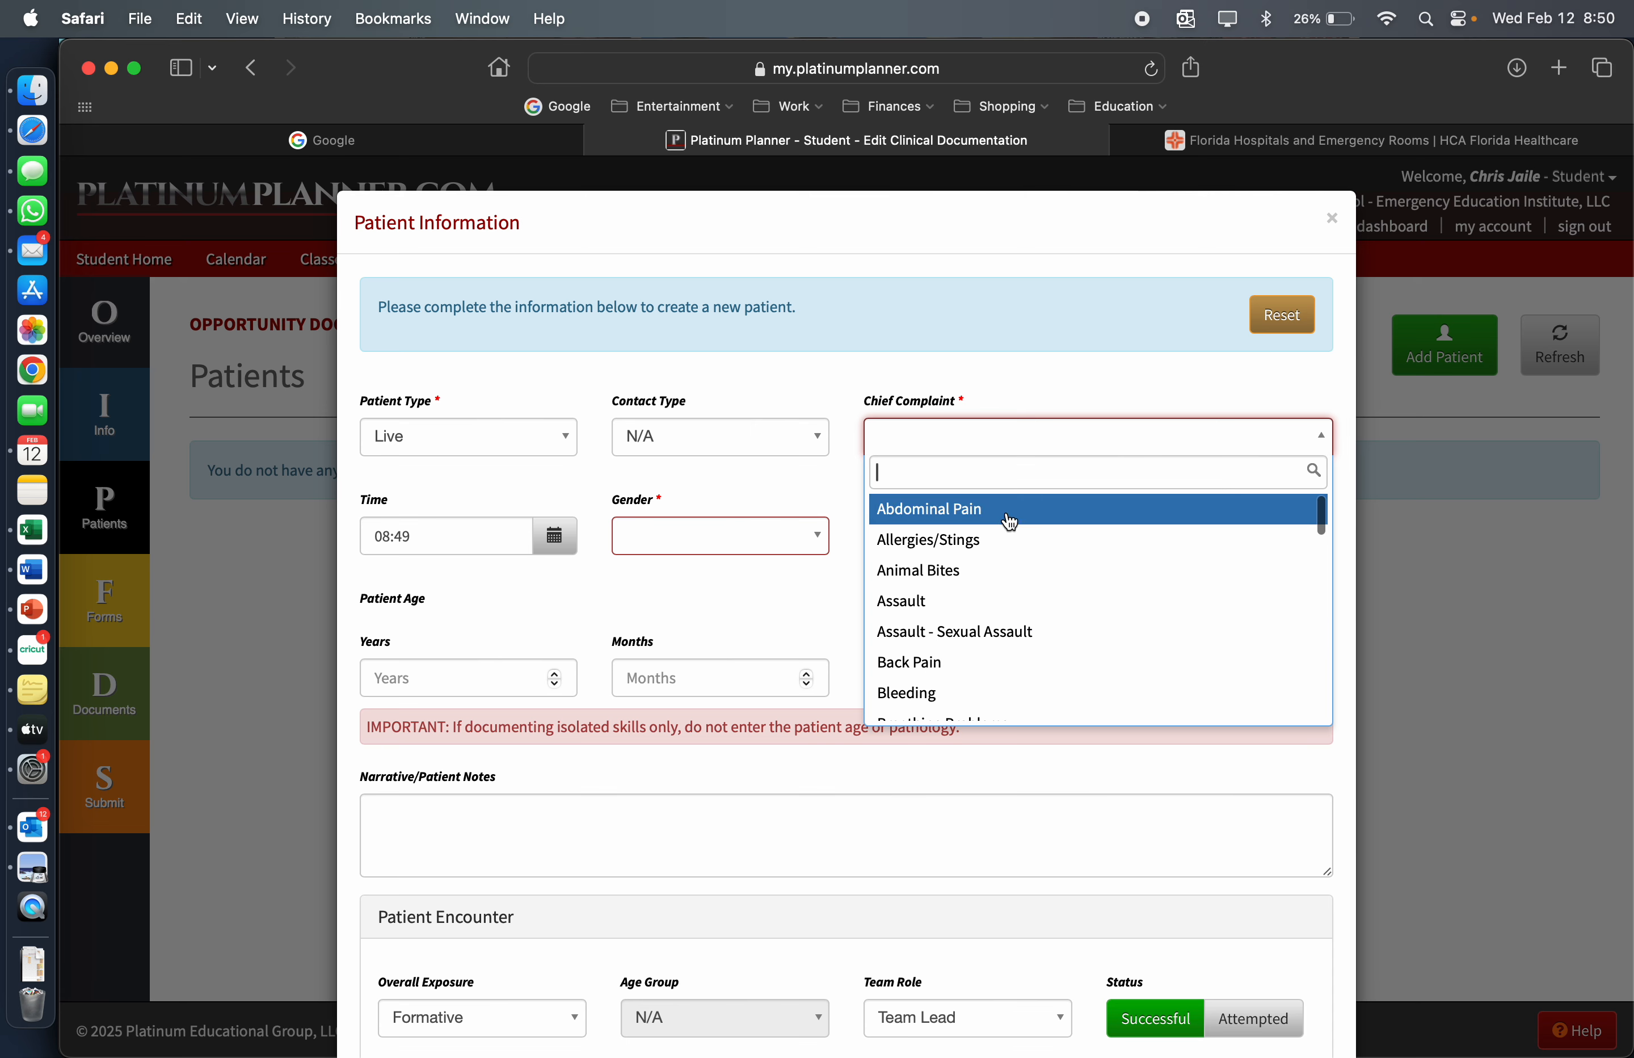
pyautogui.click(1003, 523)
pyautogui.click(761, 533)
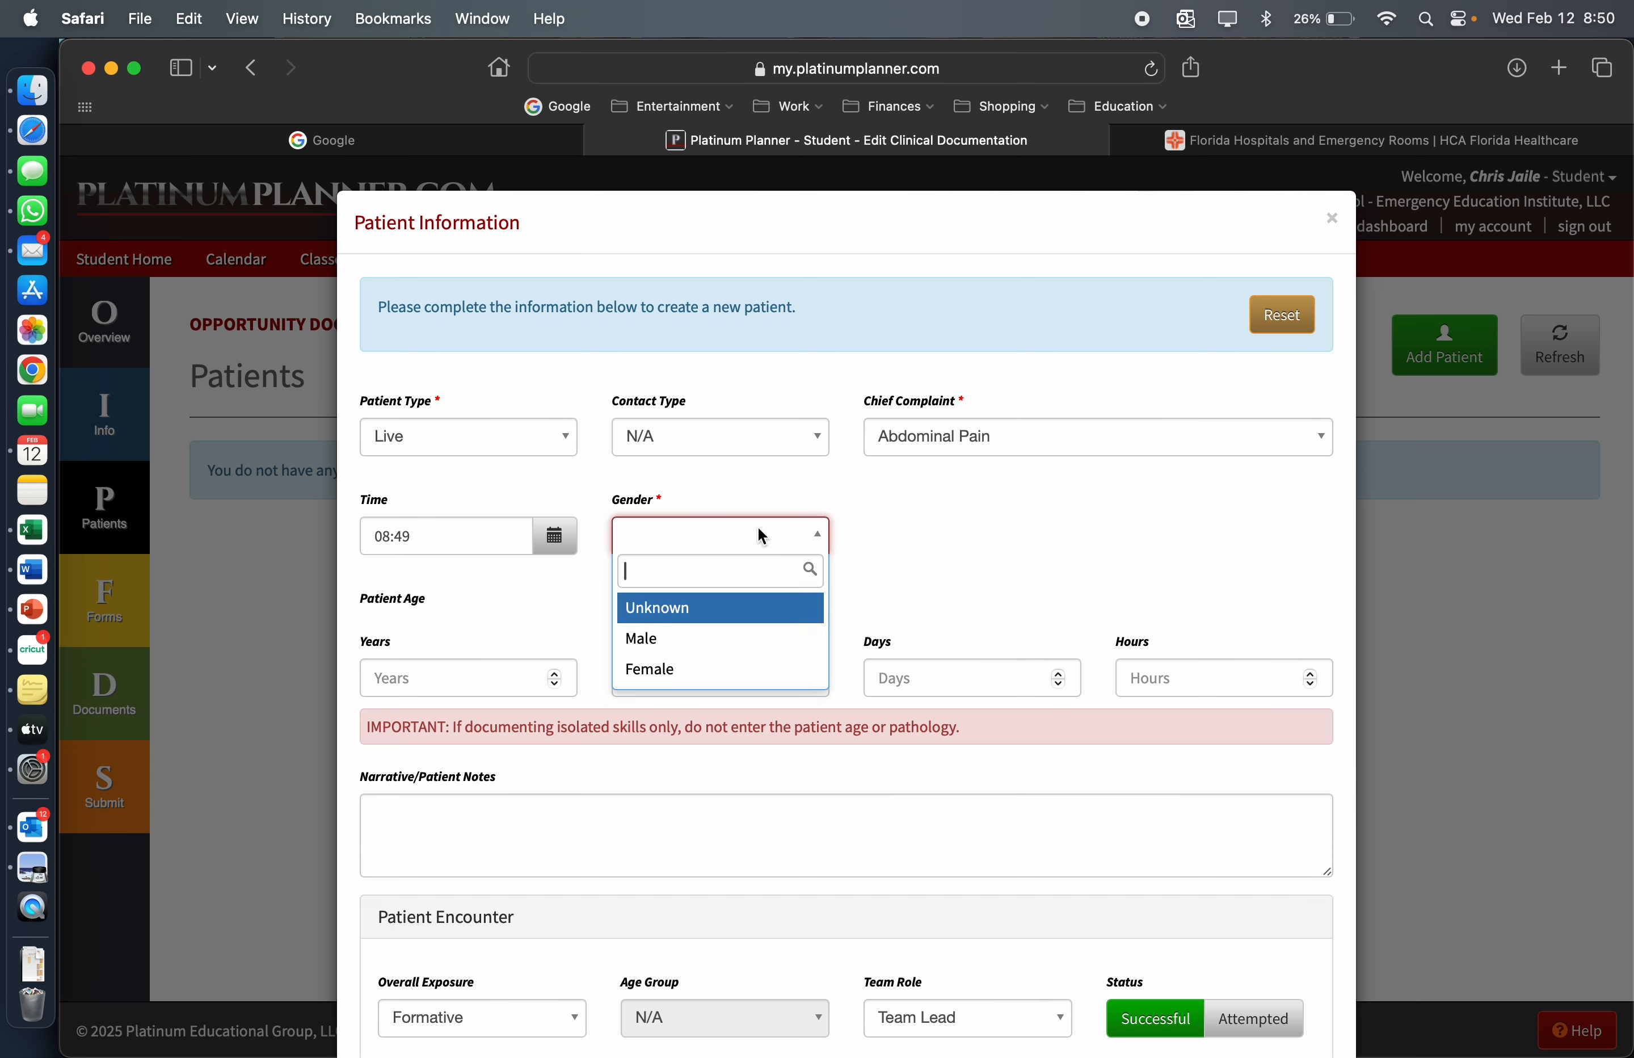
pyautogui.click(703, 636)
# Try patient ages of 22 and 6 years to compare the resulting age groups
pyautogui.click(500, 676)
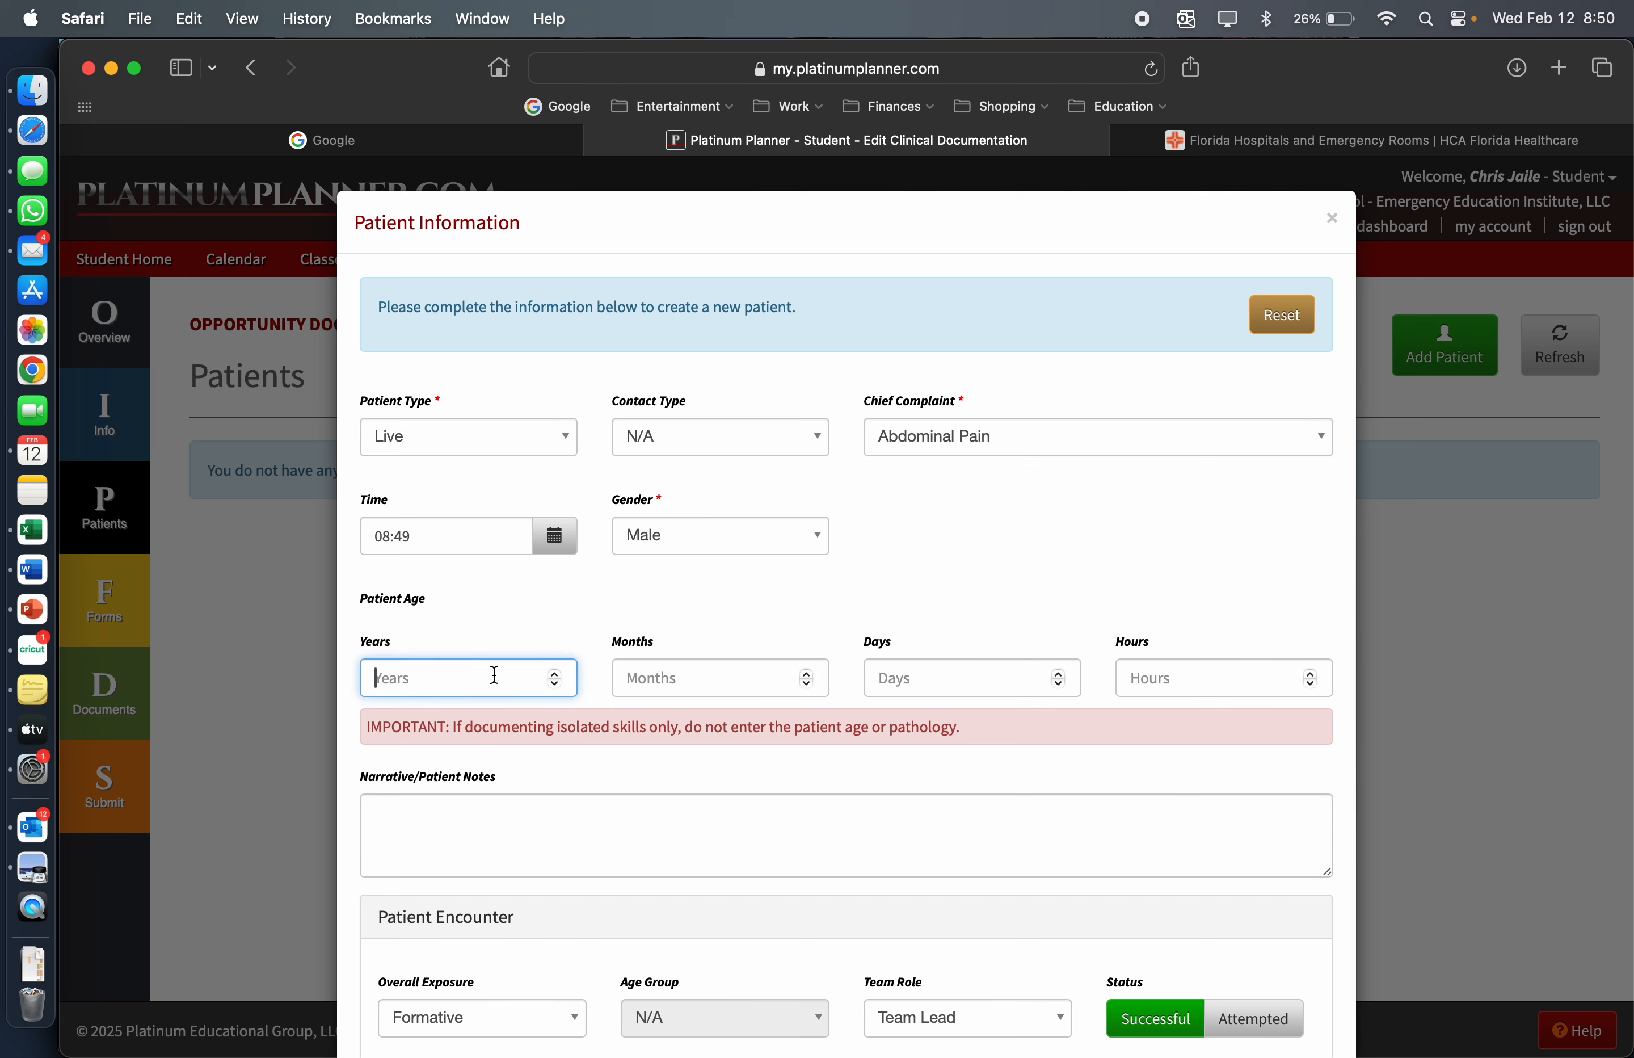
pyautogui.write('50')
pyautogui.scroll(-2, 501, 676)
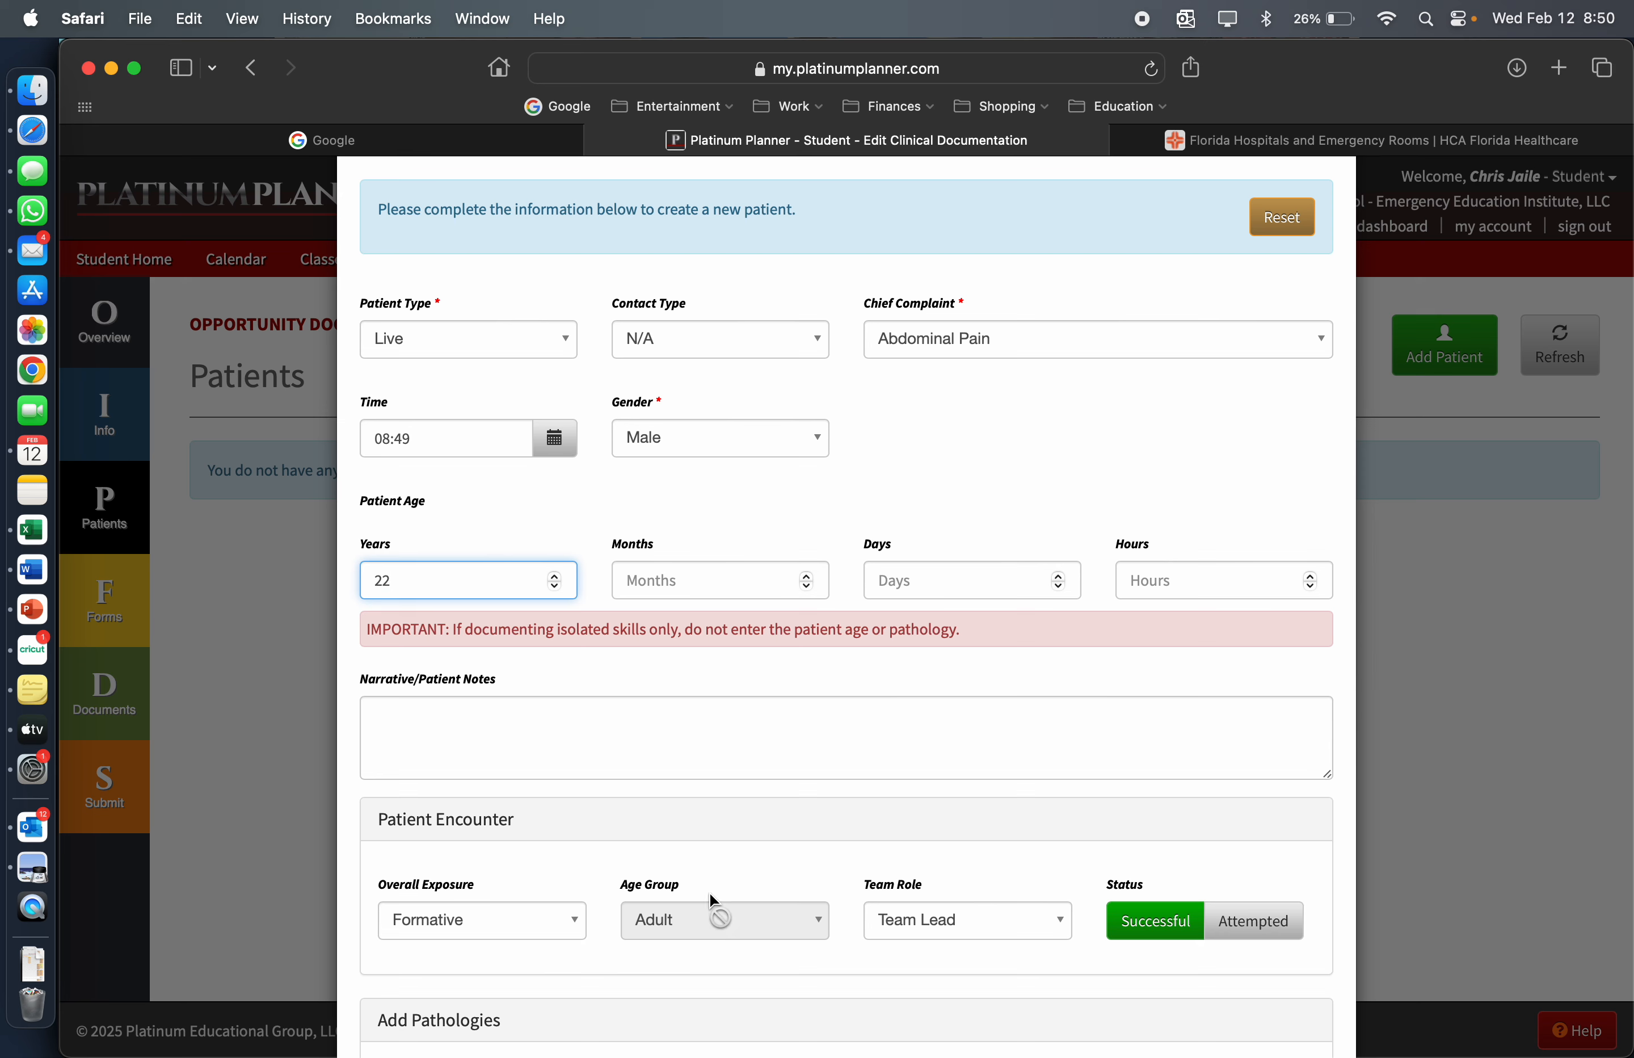
pyautogui.moveTo(418, 577); pyautogui.dragTo(338, 574)
pyautogui.write('6')
pyautogui.moveTo(424, 585); pyautogui.dragTo(333, 579)
pyautogui.click(313, 579)
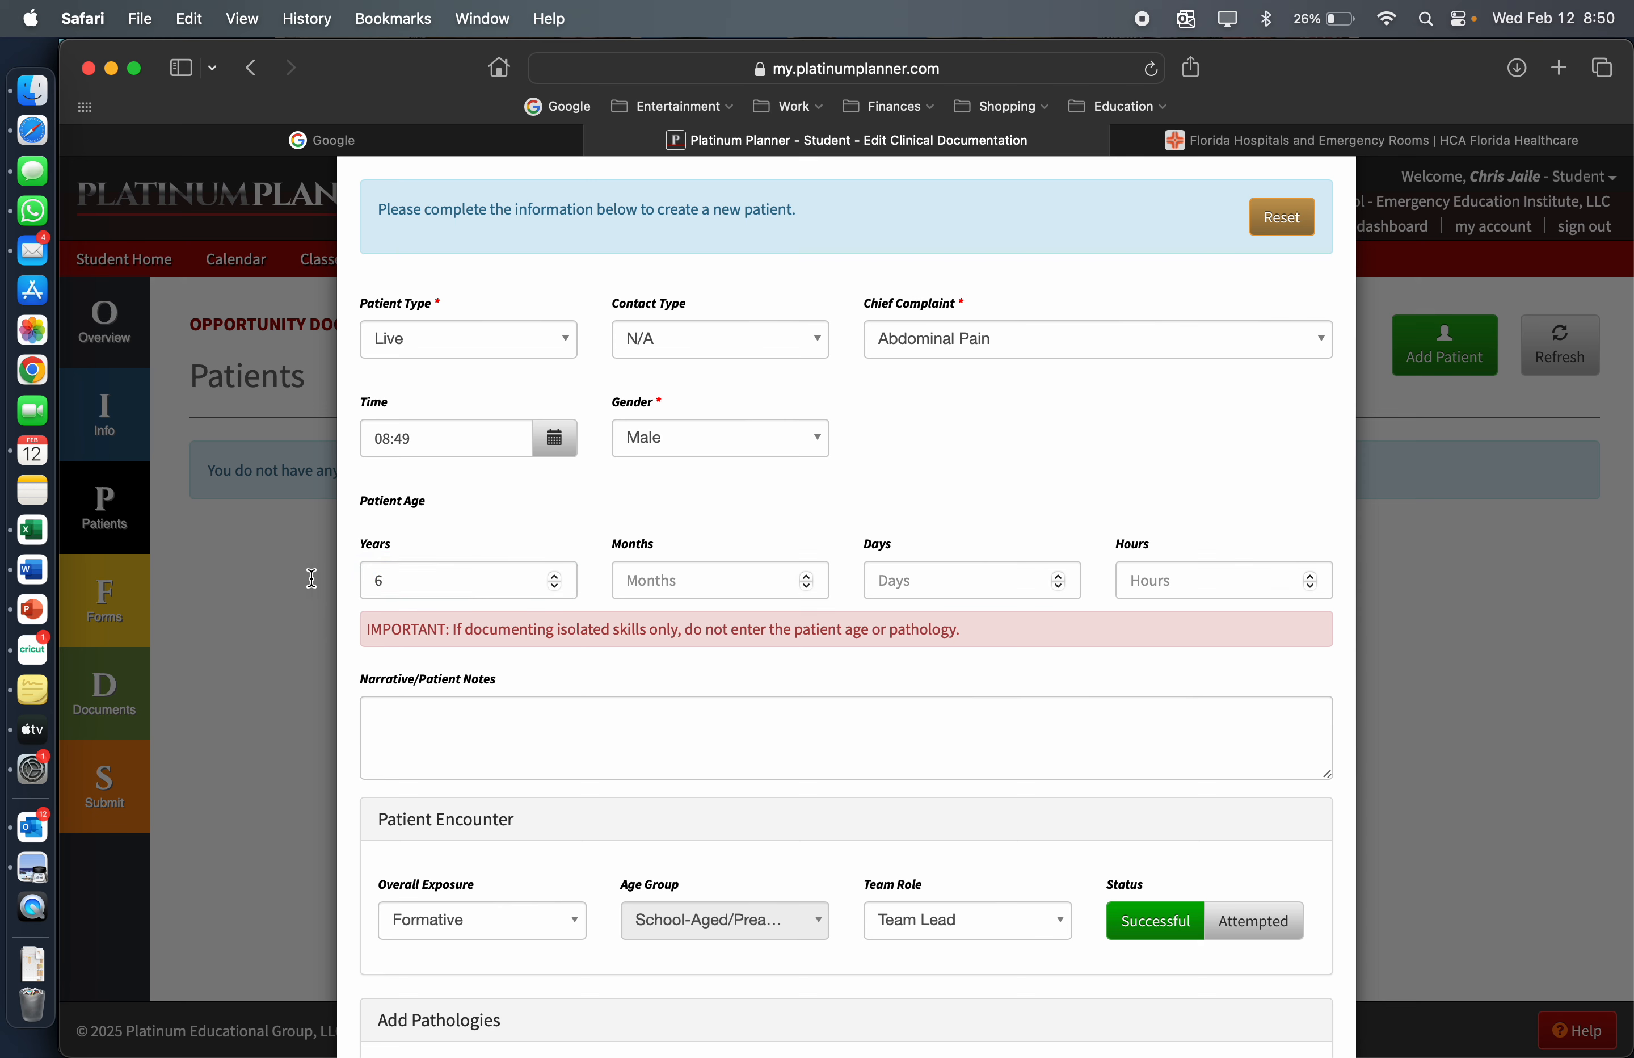
# Set the patient's age to 70 years and mark the encounter as Successful with Team Lead as the team role
pyautogui.moveTo(429, 579); pyautogui.dragTo(343, 576)
pyautogui.write('70')
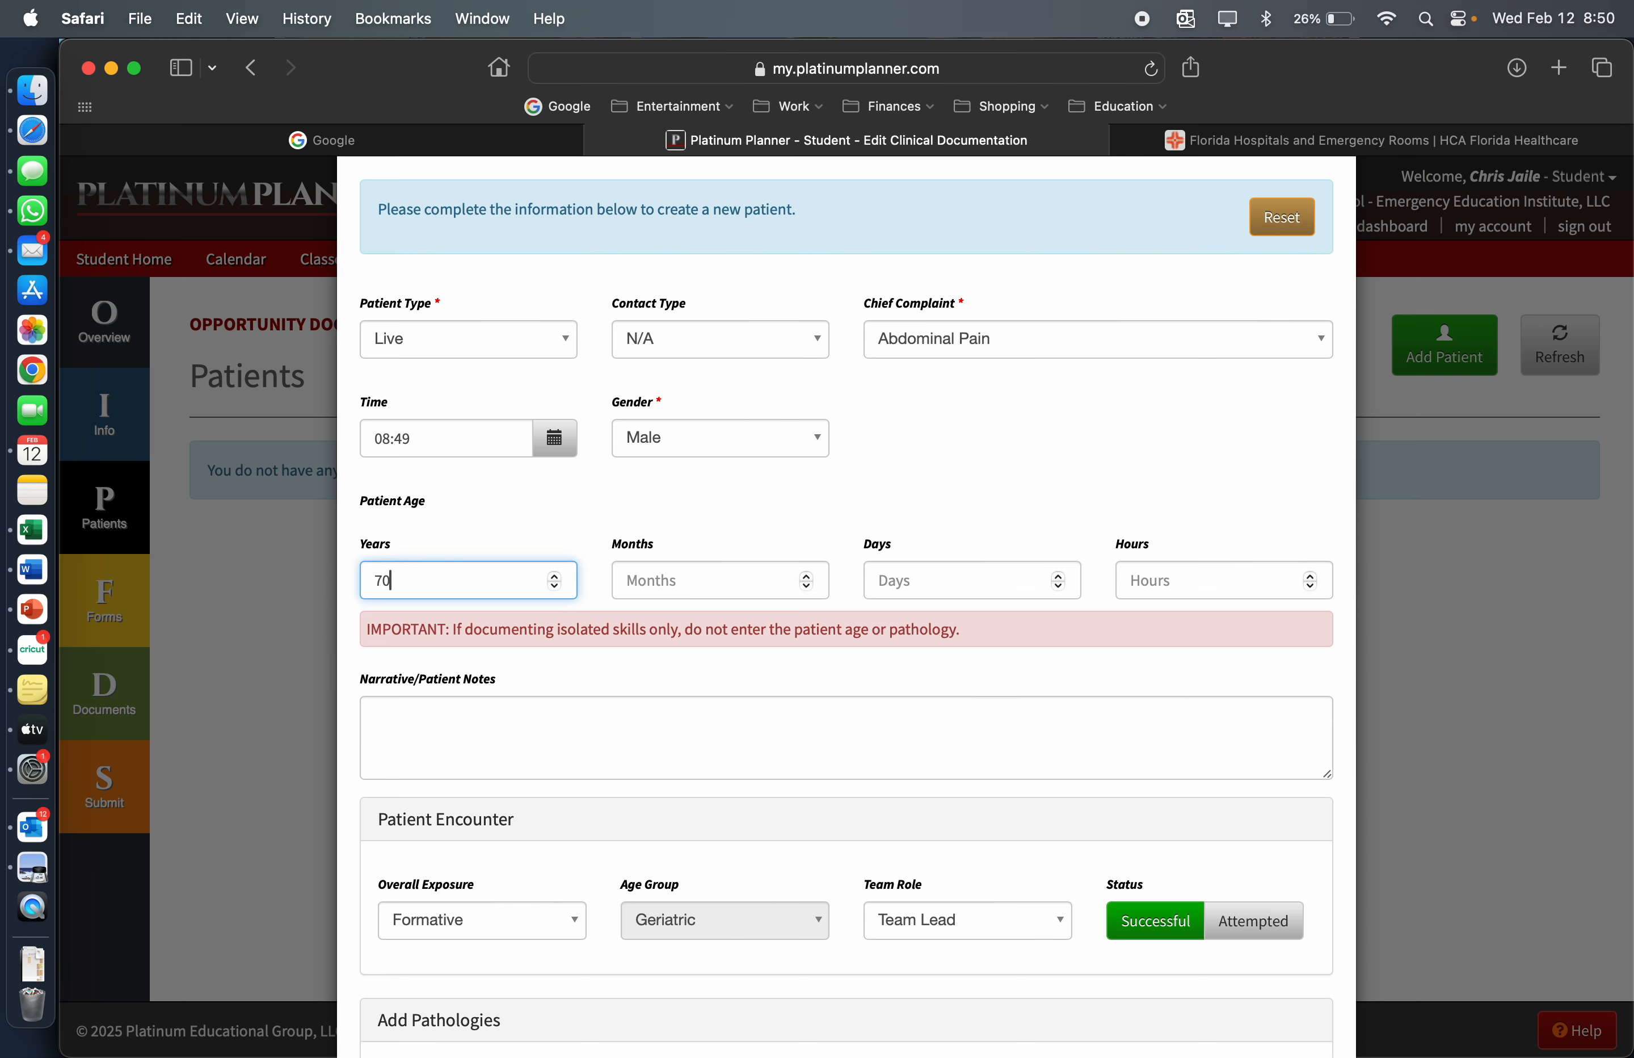
pyautogui.scroll(-3, 783, 829)
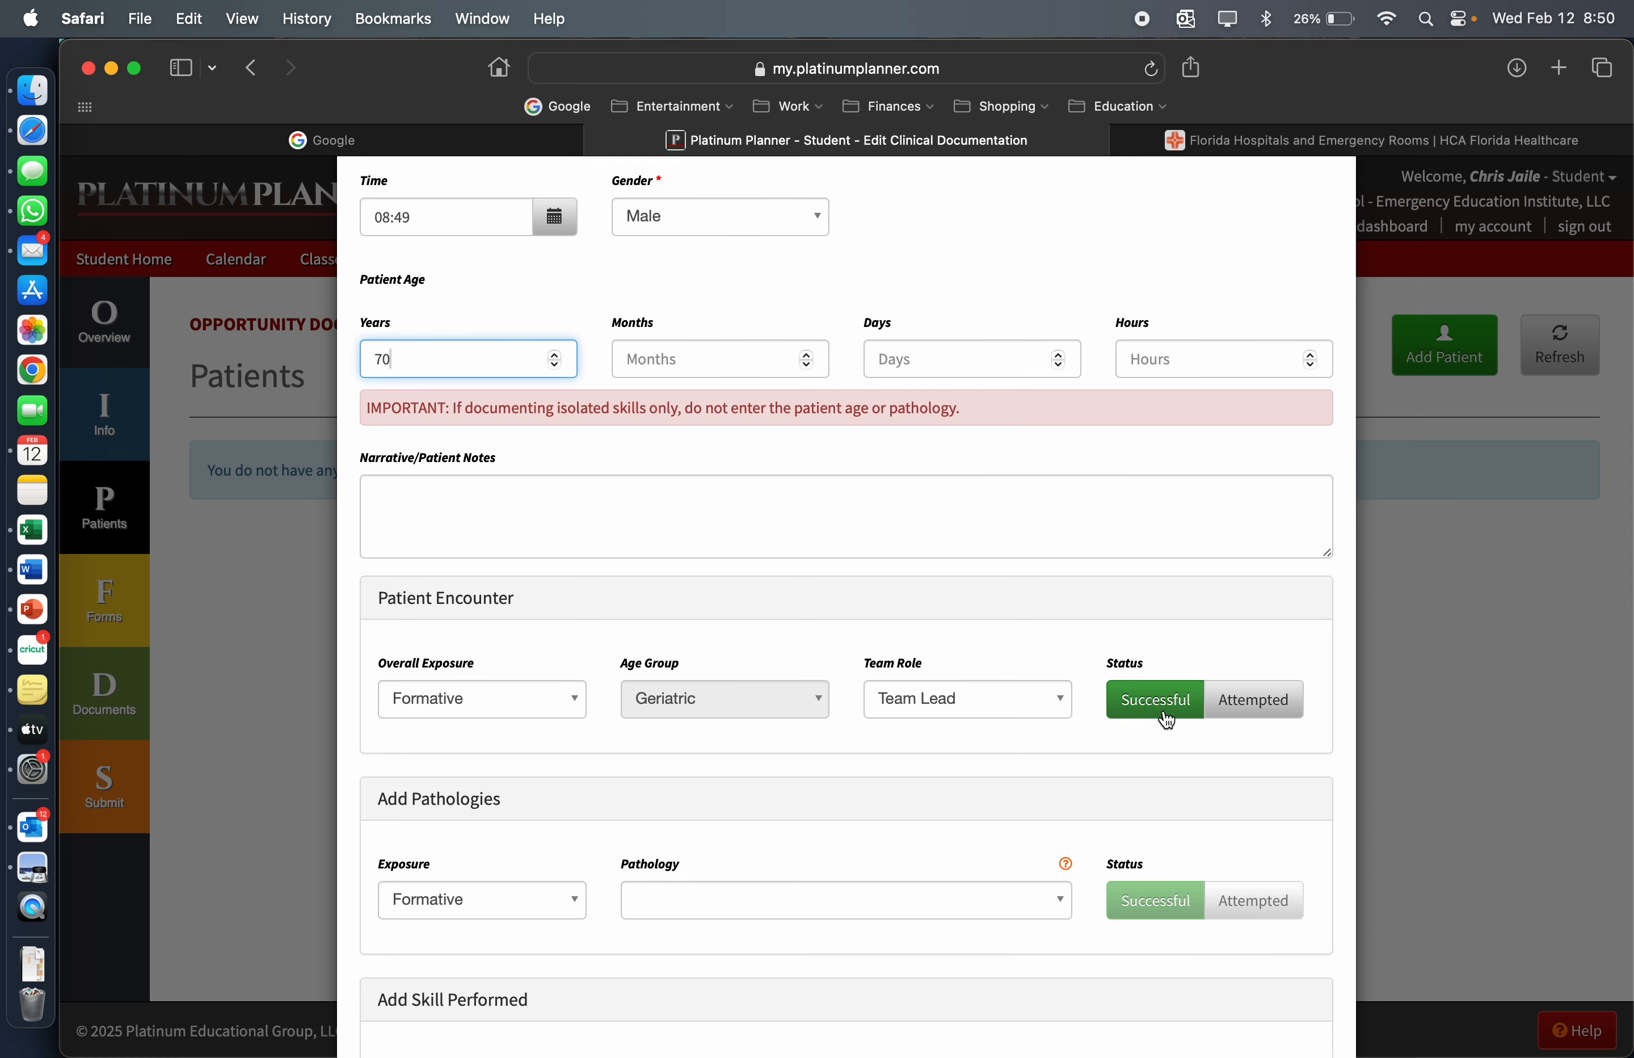
pyautogui.click(1156, 715)
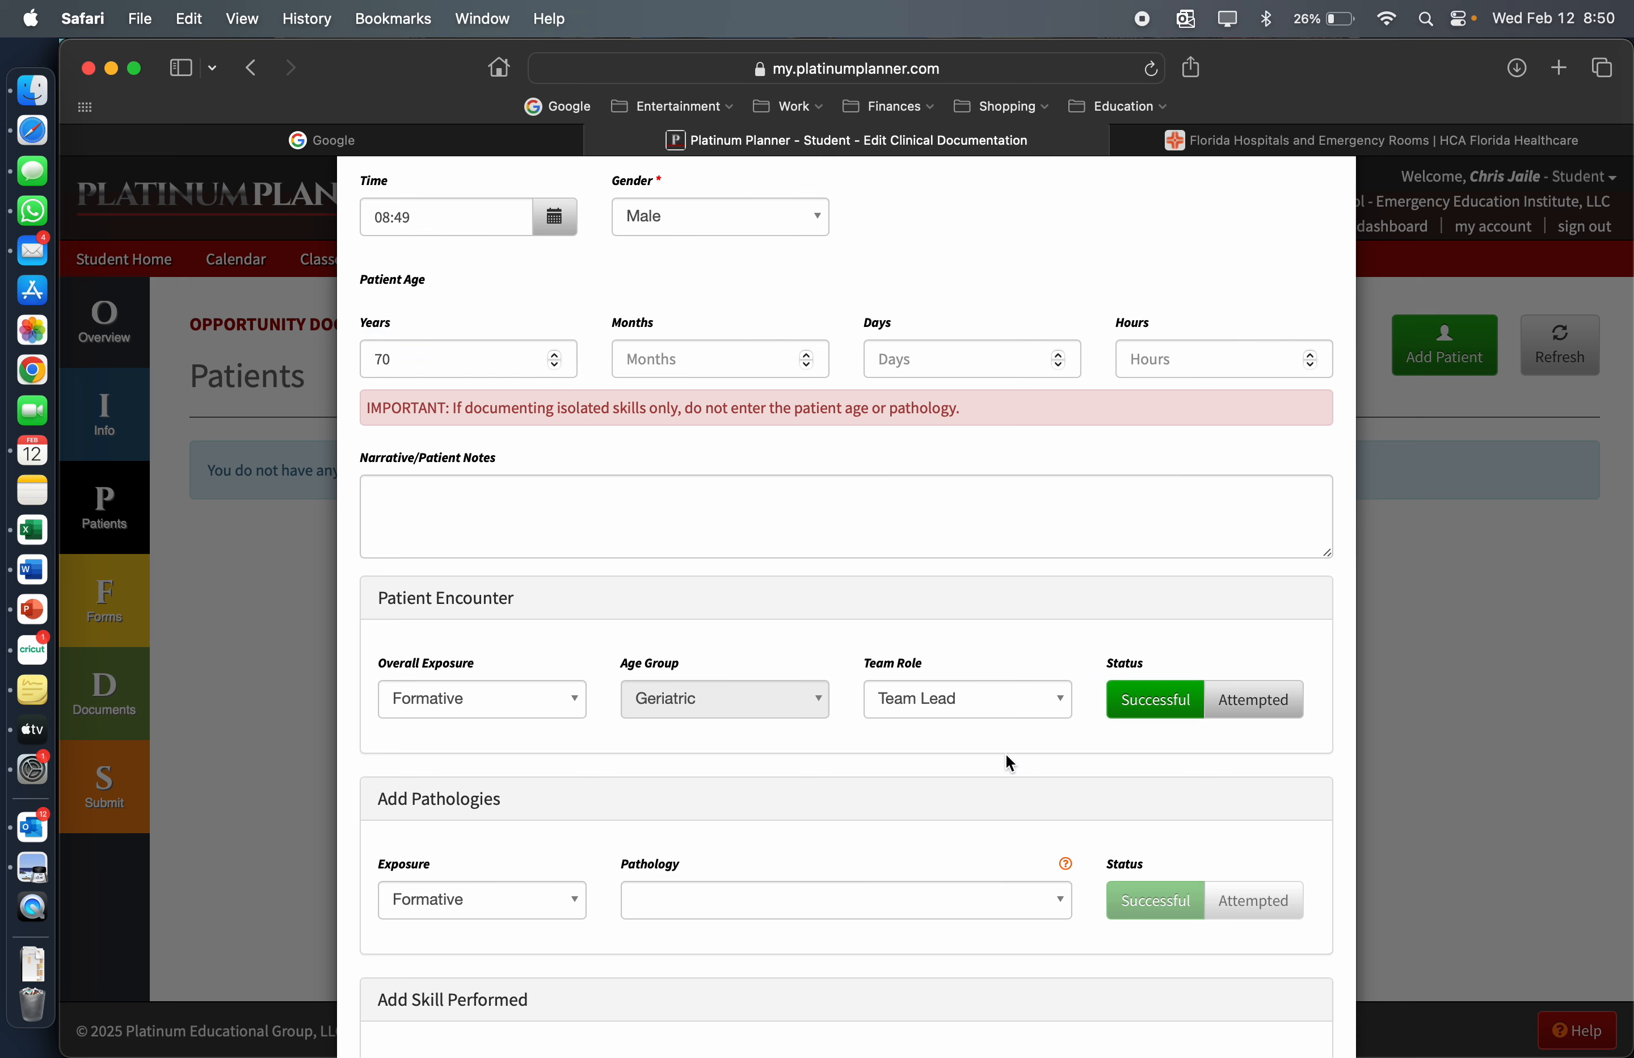
pyautogui.click(1001, 702)
pyautogui.click(967, 771)
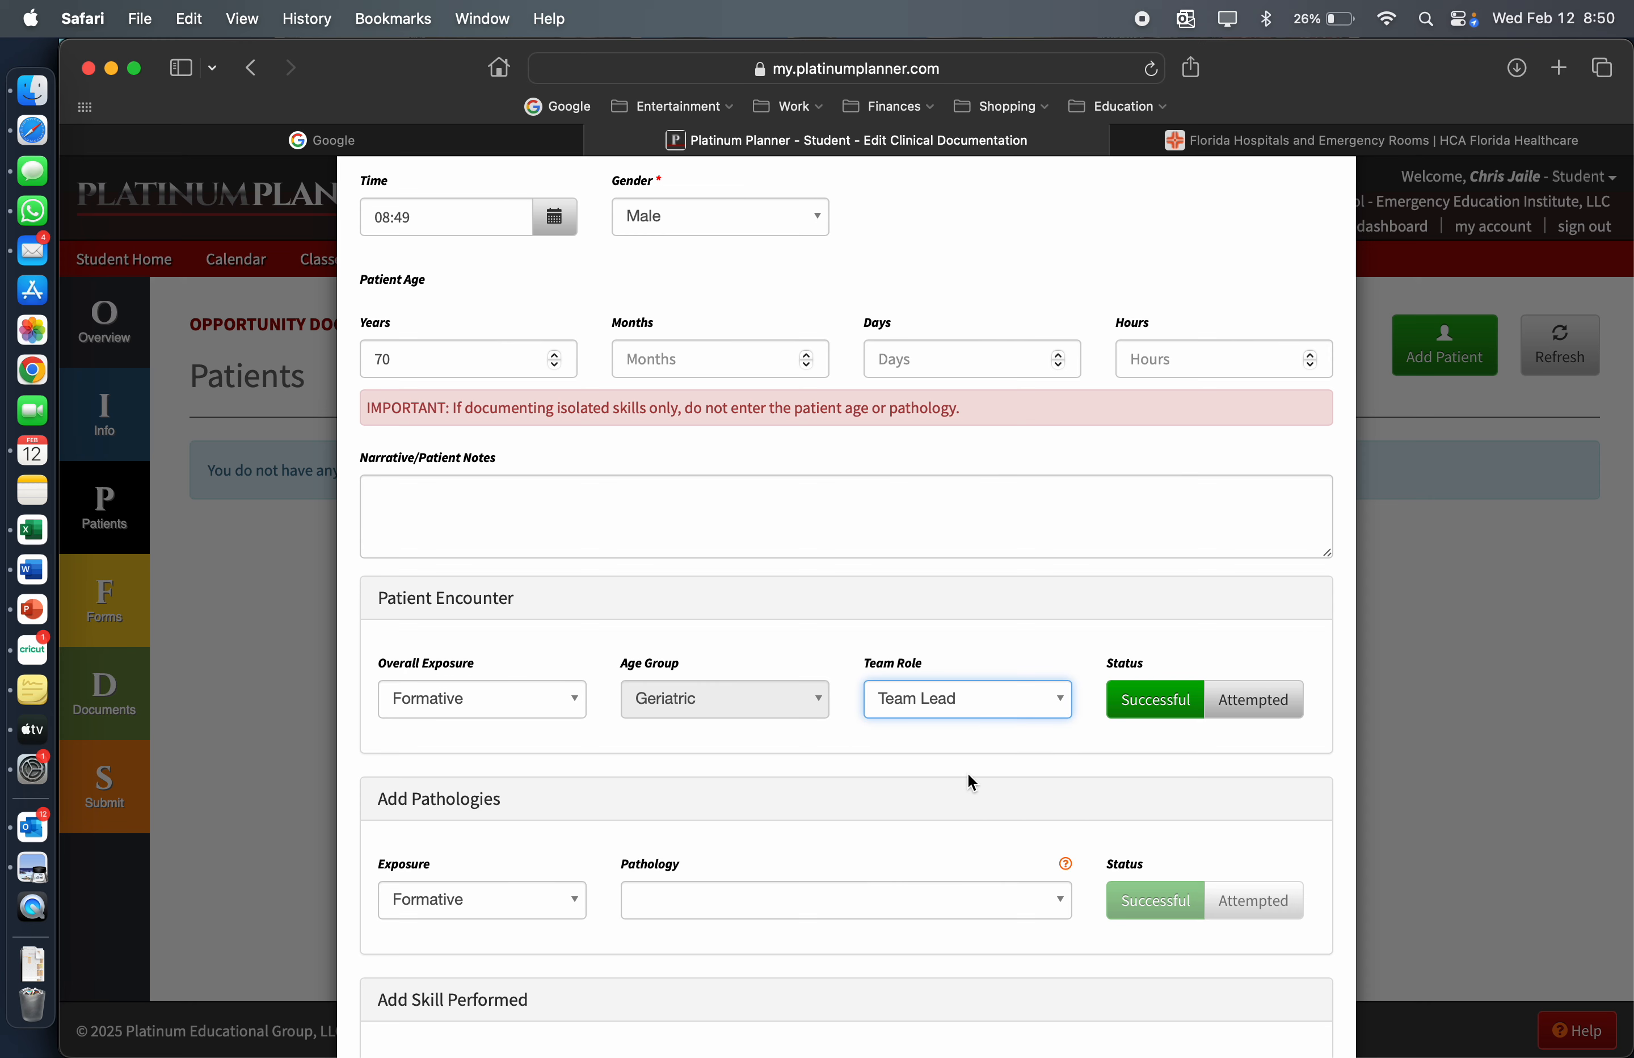
pyautogui.scroll(-4, 967, 771)
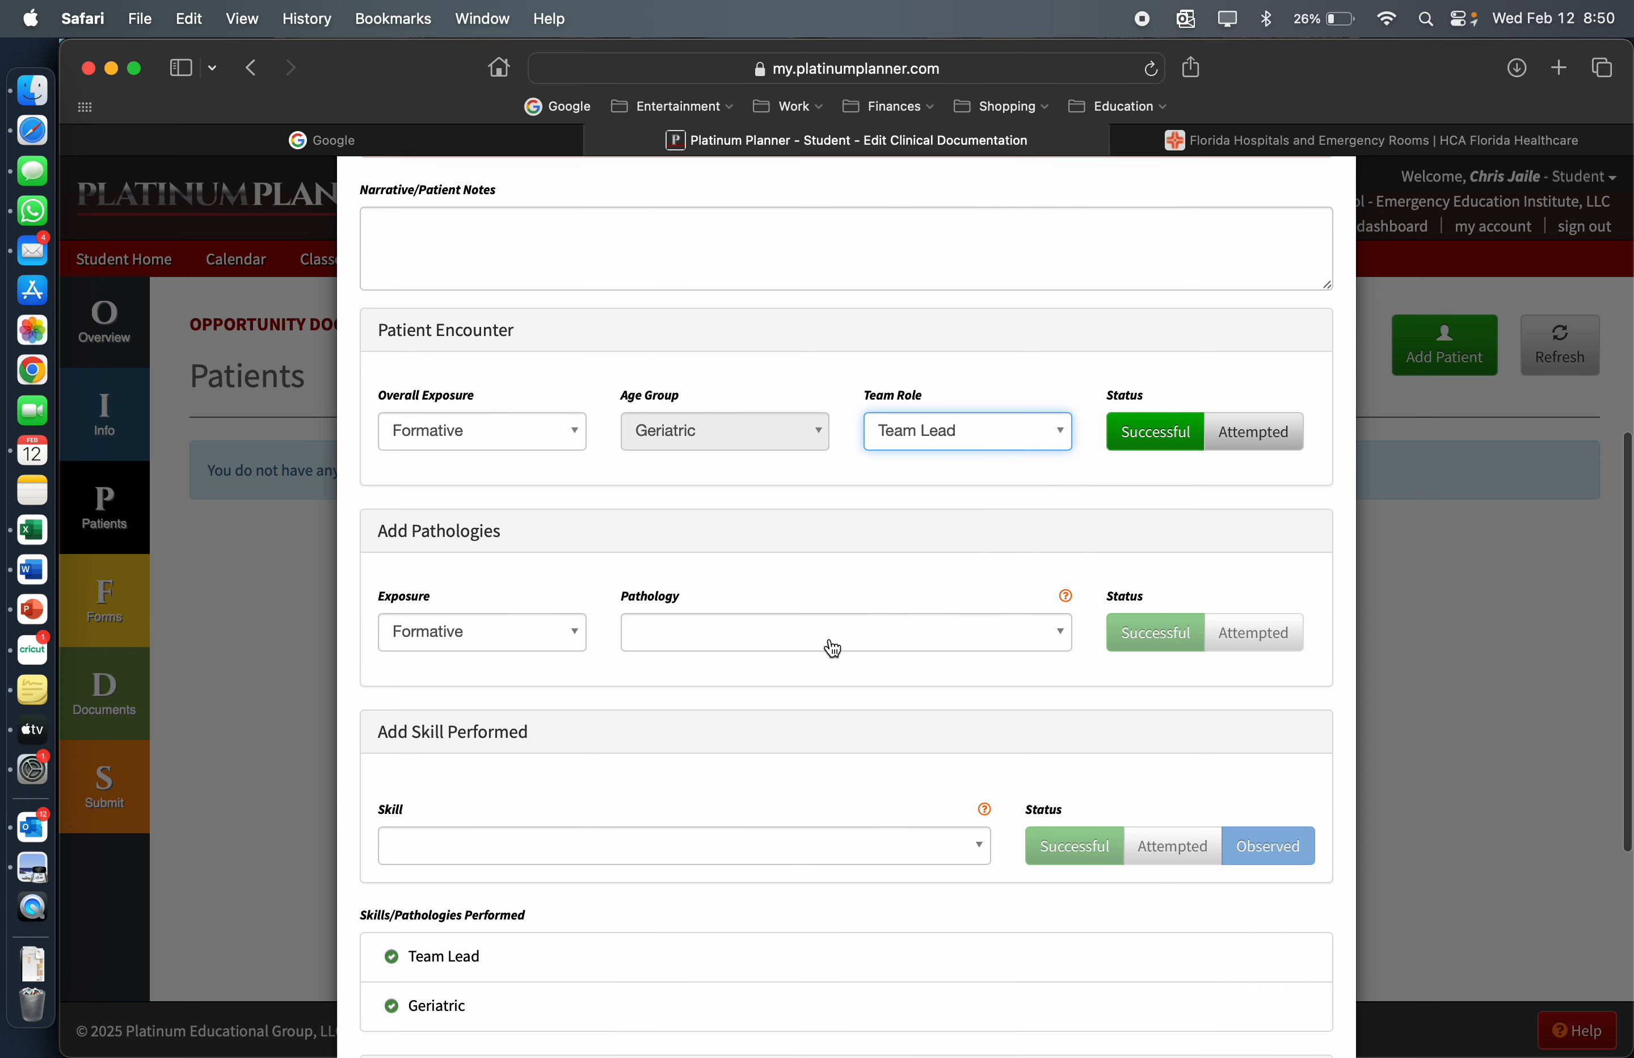
pyautogui.click(832, 646)
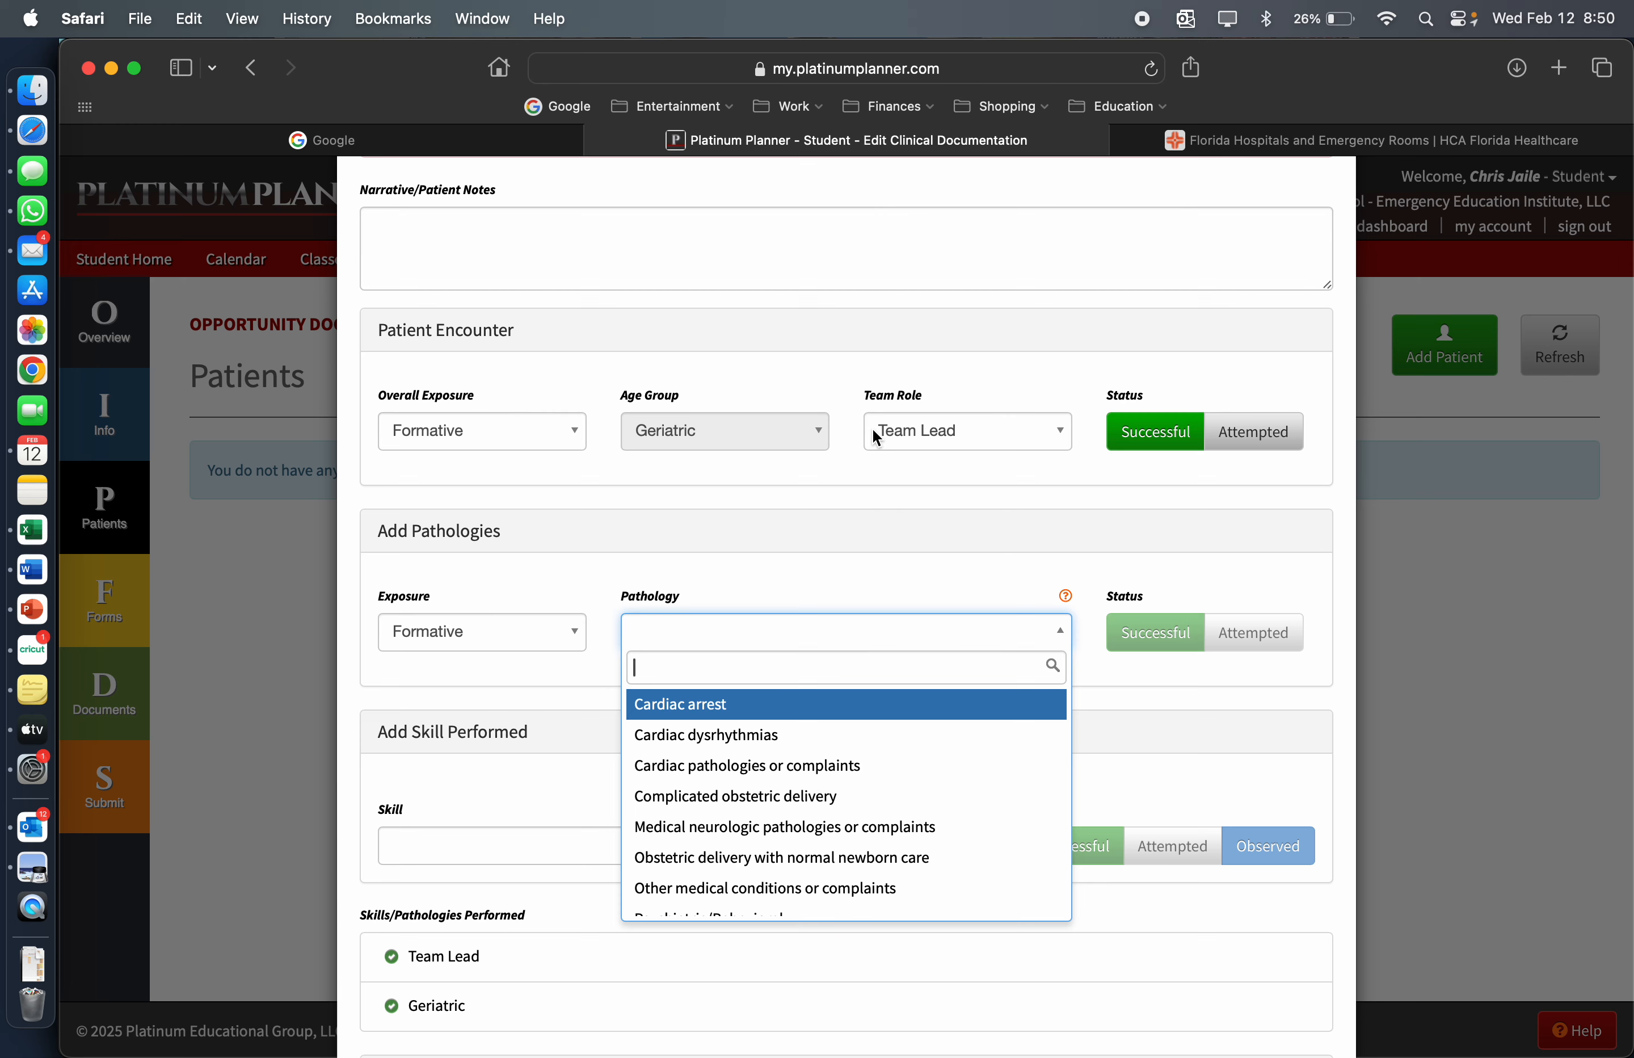
pyautogui.click(830, 481)
pyautogui.scroll(8, 830, 480)
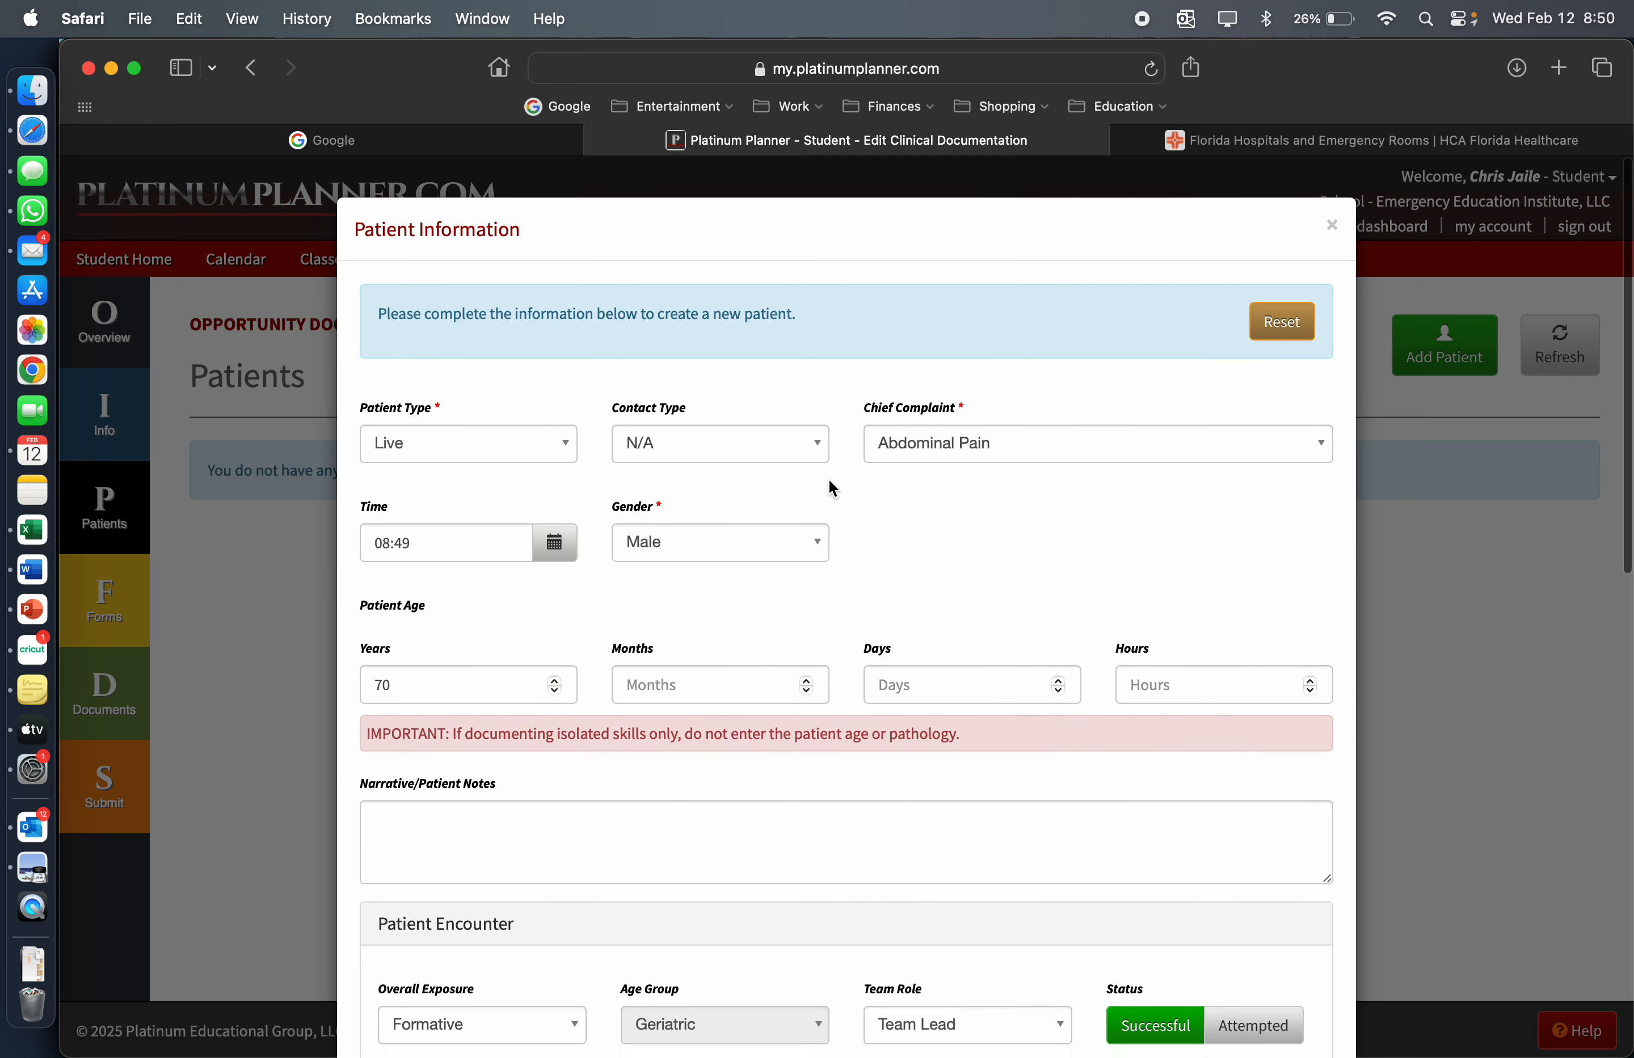
# Add the pathology "Other medical conditions or complaints" to the patient with a Successful status
pyautogui.scroll(-8, 816, 577)
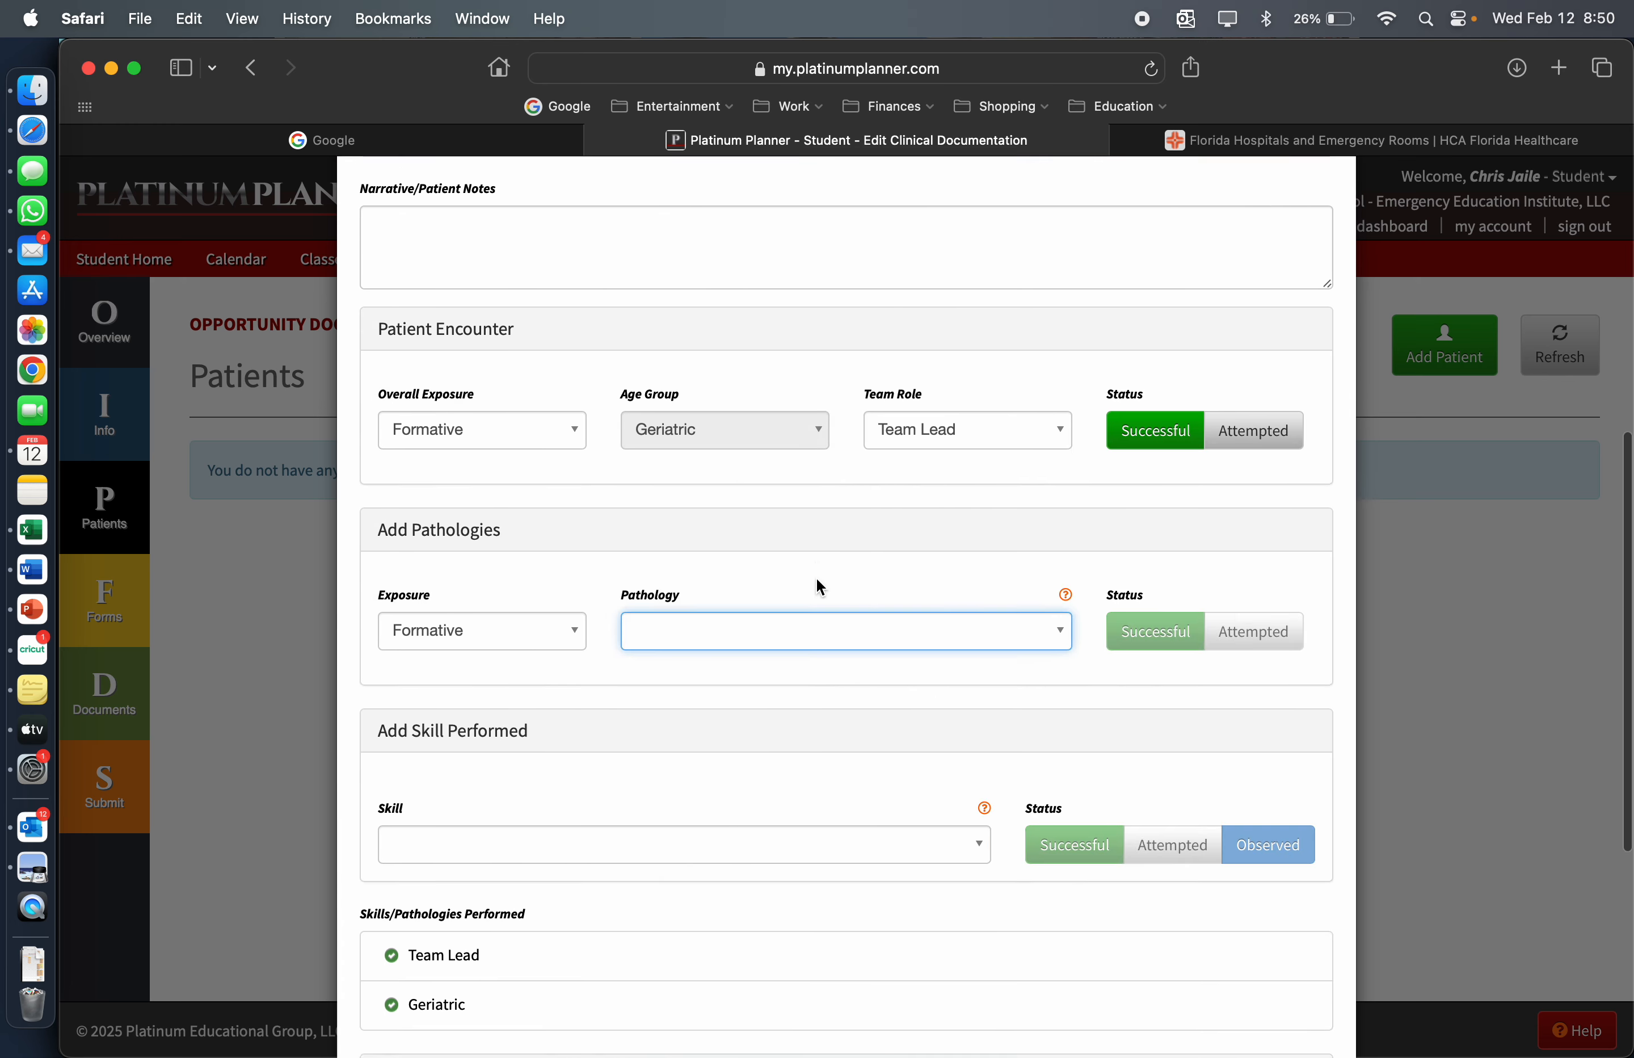
pyautogui.scroll(-2, 817, 579)
pyautogui.click(827, 509)
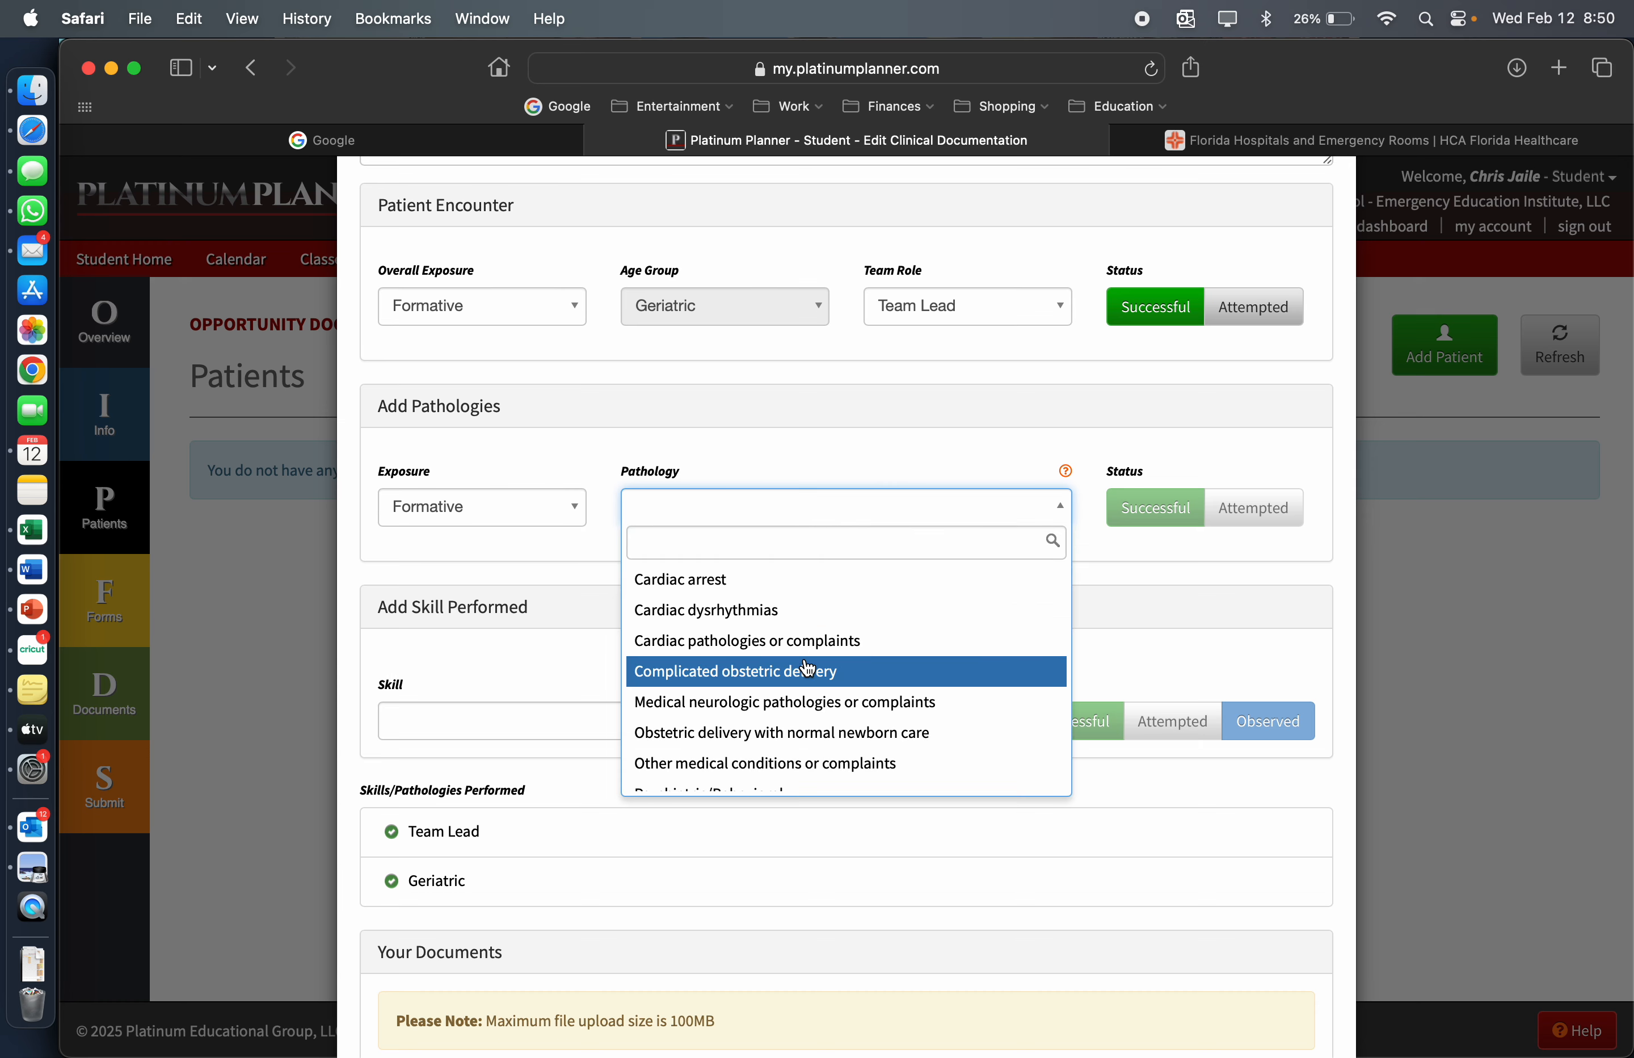
pyautogui.scroll(-3, 809, 668)
pyautogui.scroll(3, 808, 668)
pyautogui.scroll(-3, 807, 670)
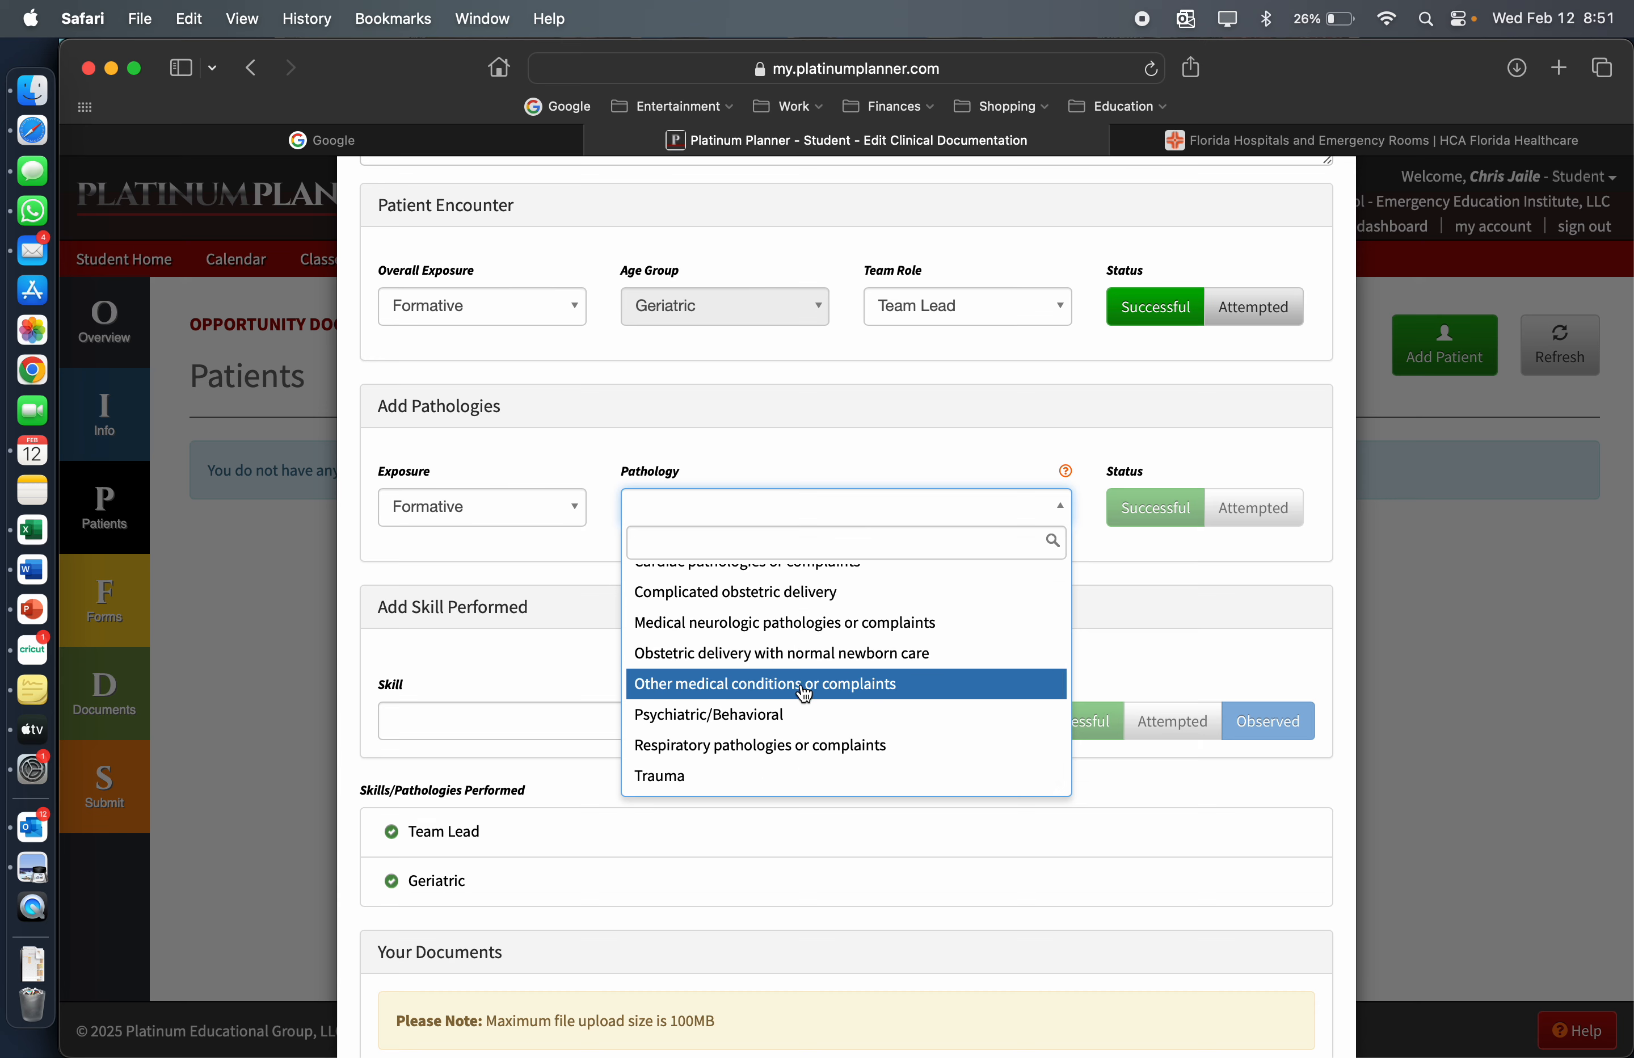
pyautogui.scroll(3, 805, 694)
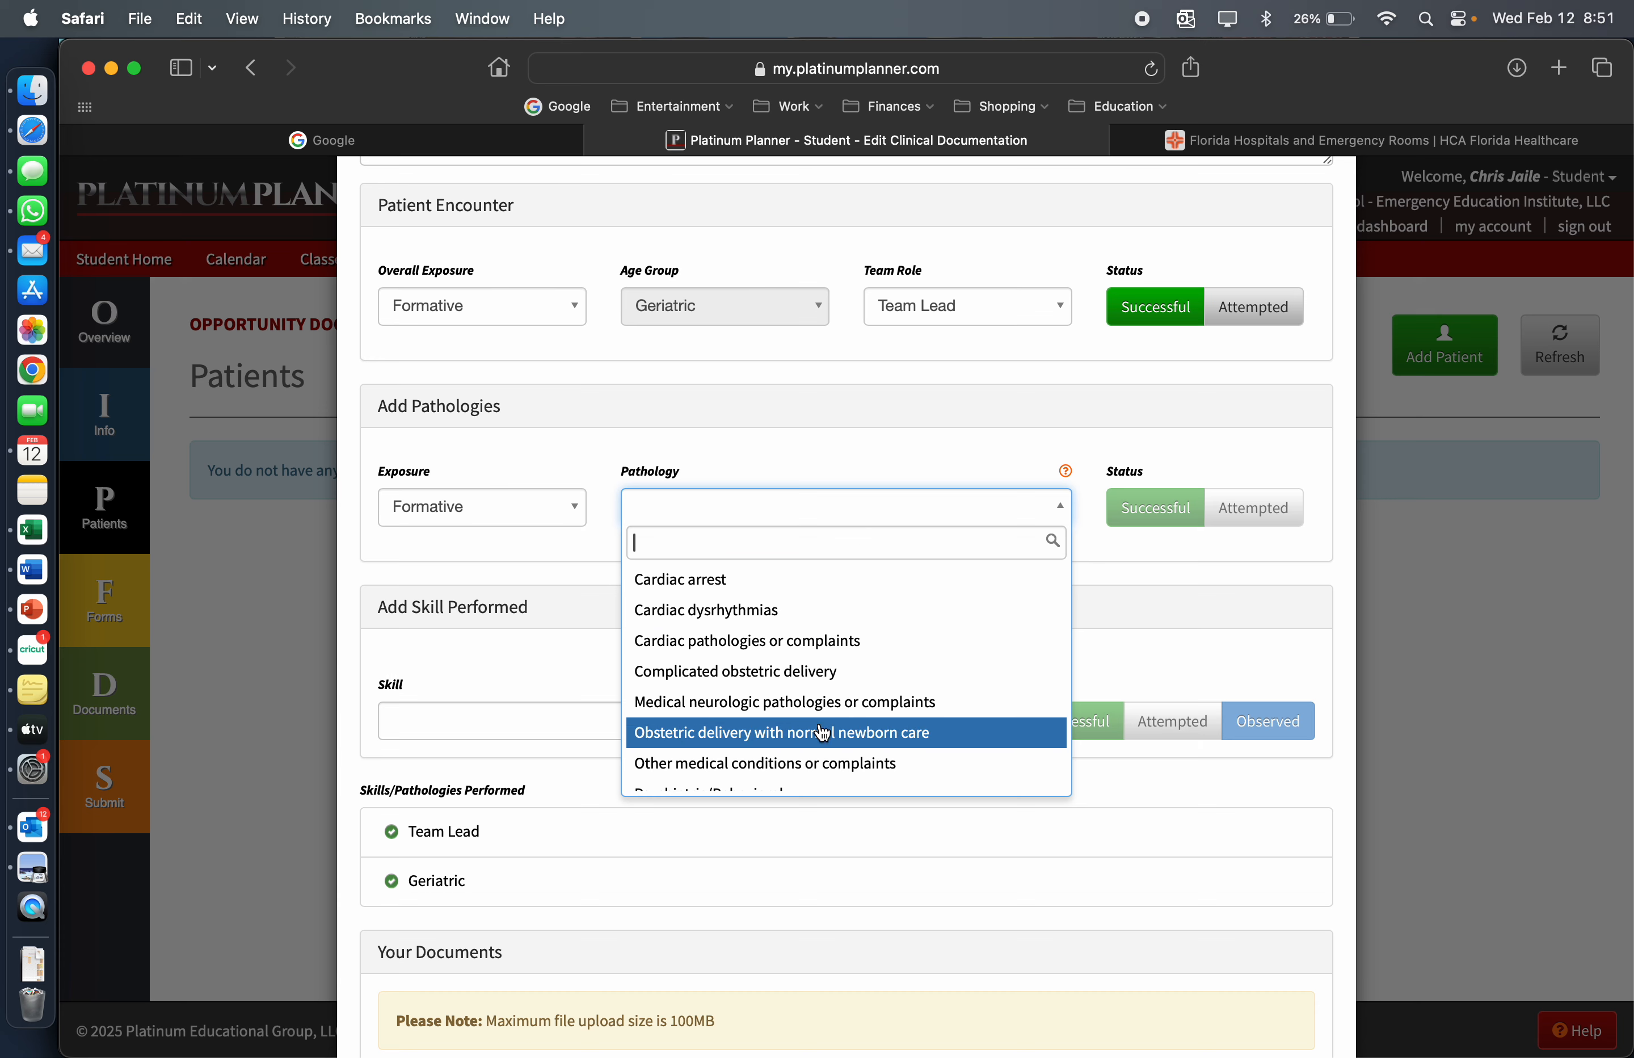
pyautogui.scroll(-3, 821, 729)
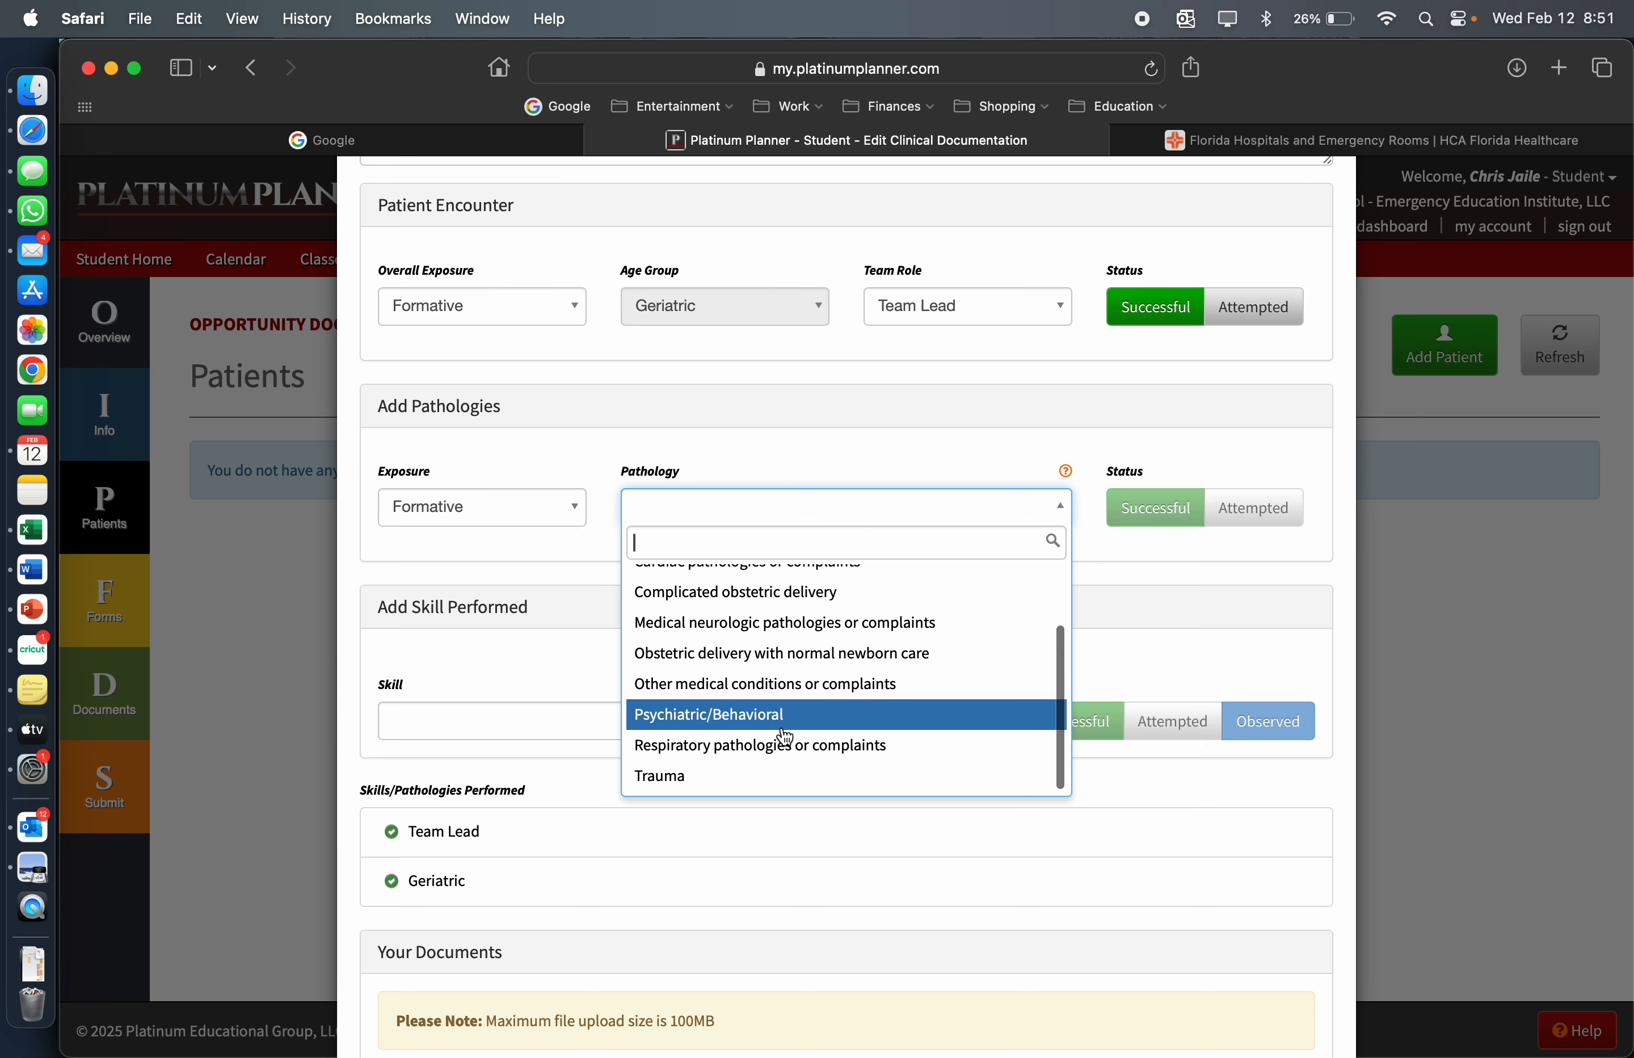
pyautogui.click(792, 690)
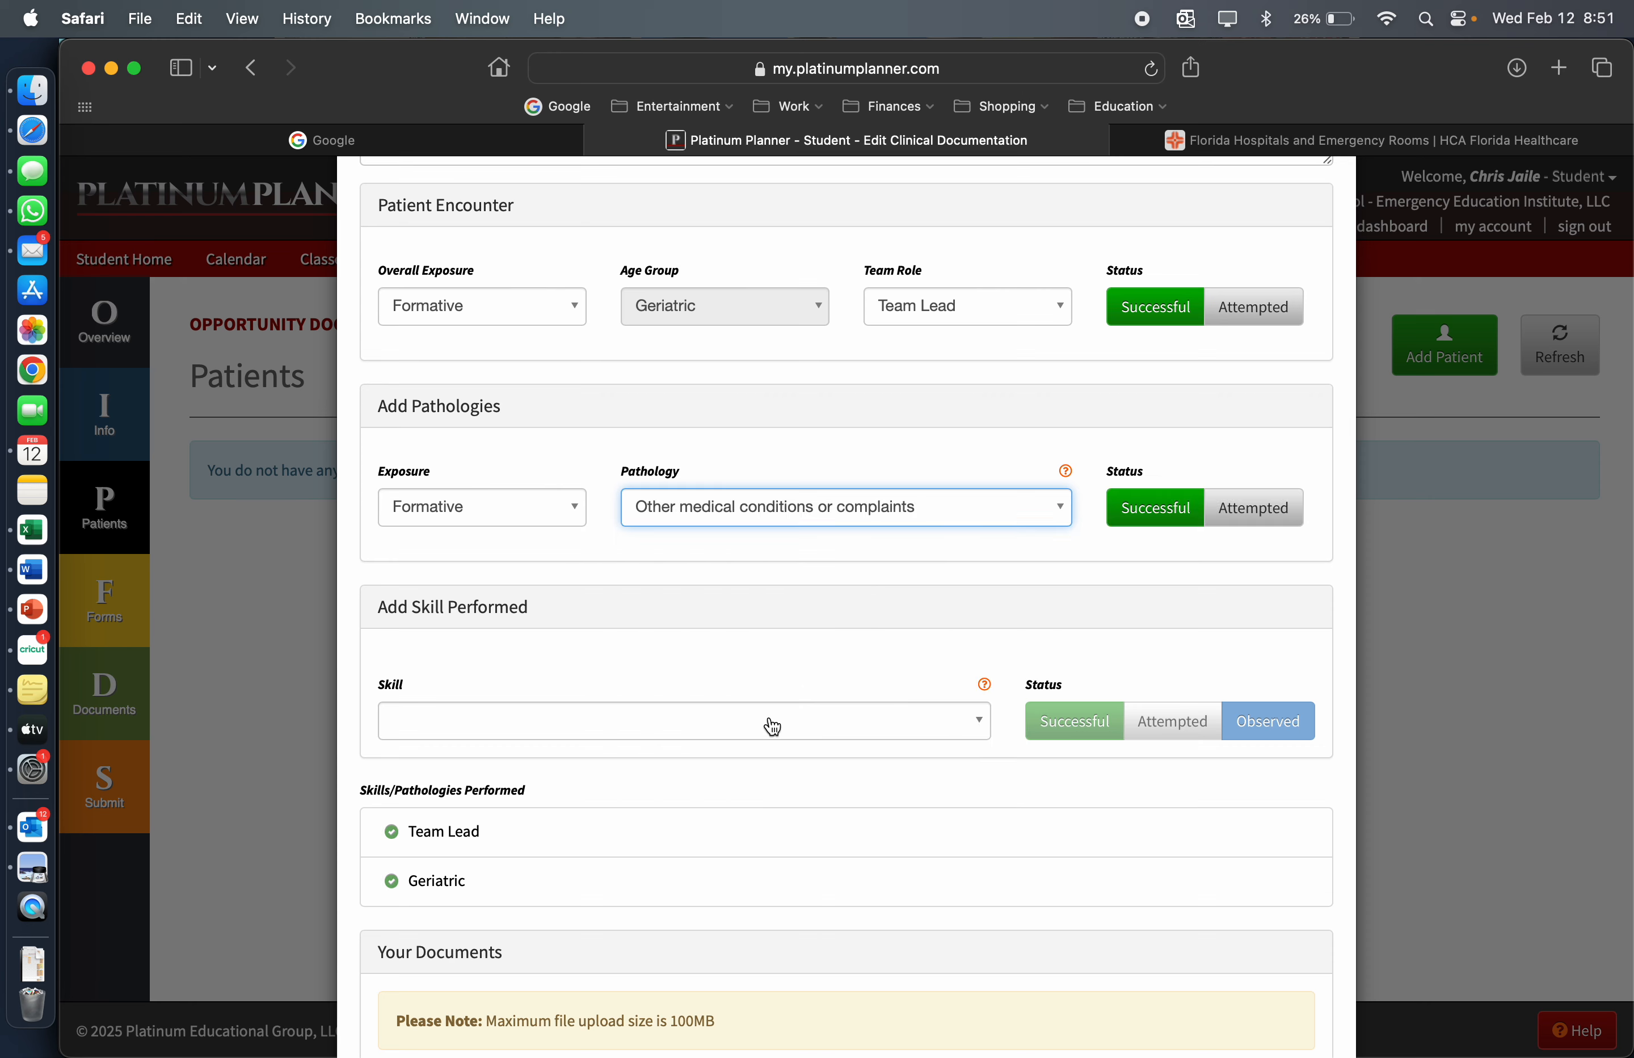
pyautogui.click(1171, 509)
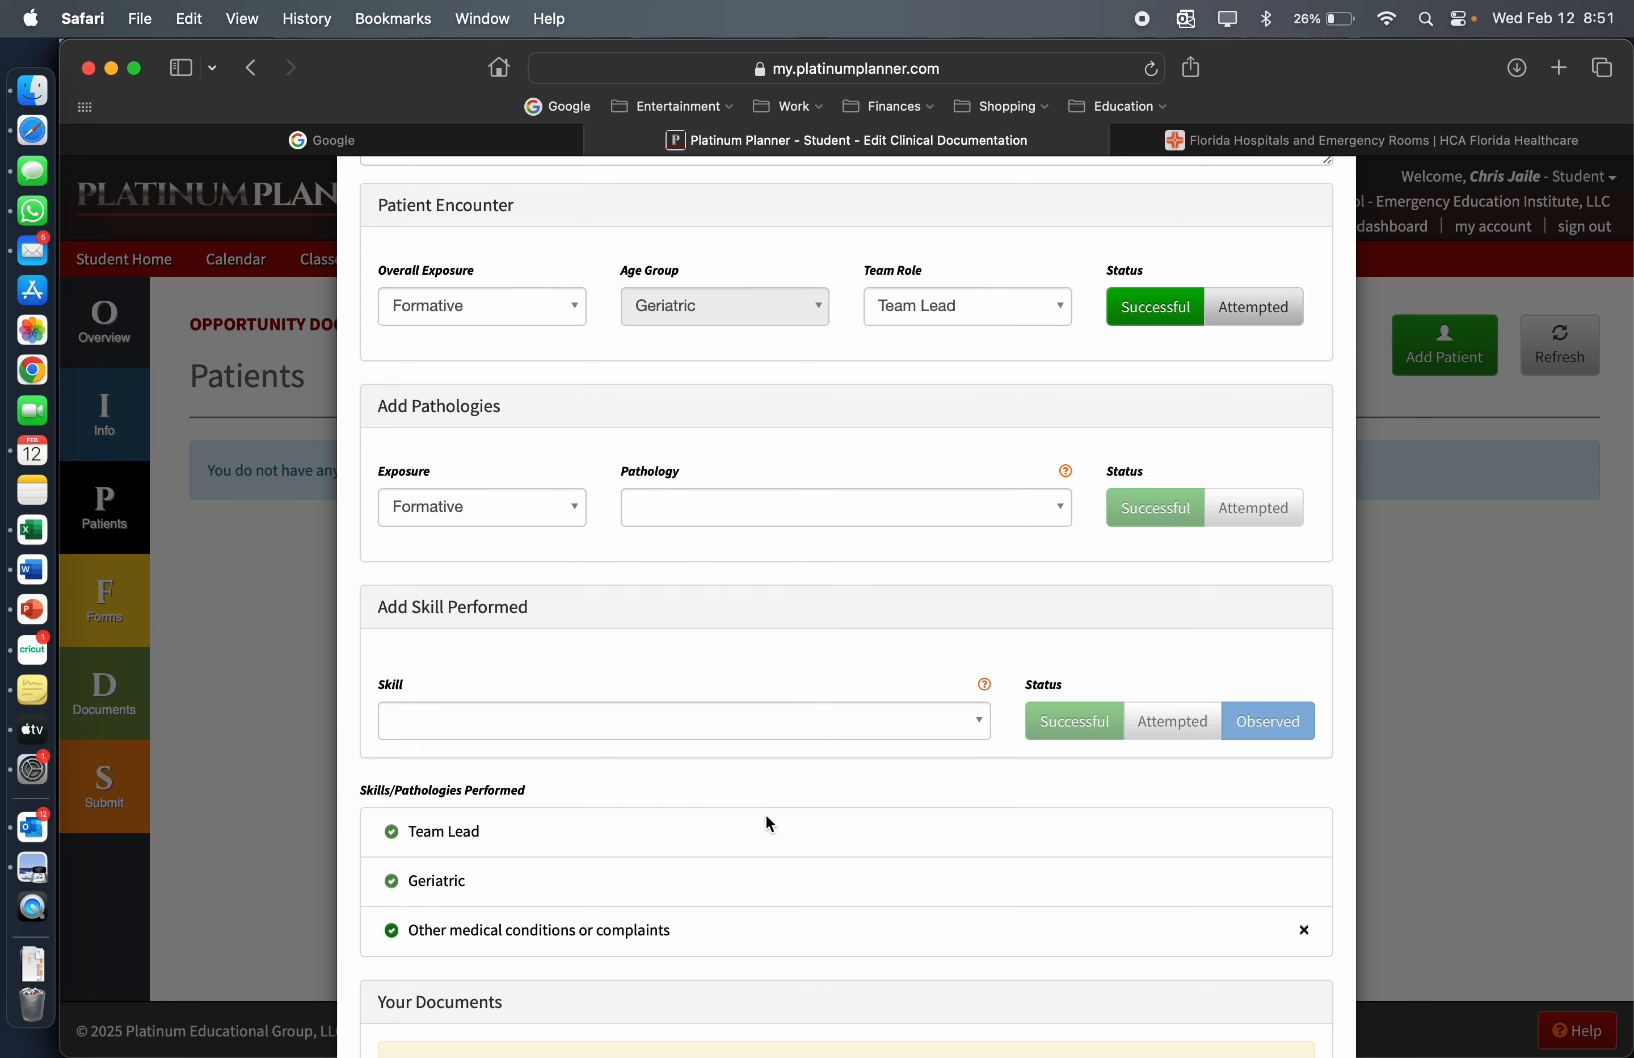
# Add the skills "Administer IM injection" and "Administer IV bolus medication" to the patient, both as Successful
pyautogui.click(762, 734)
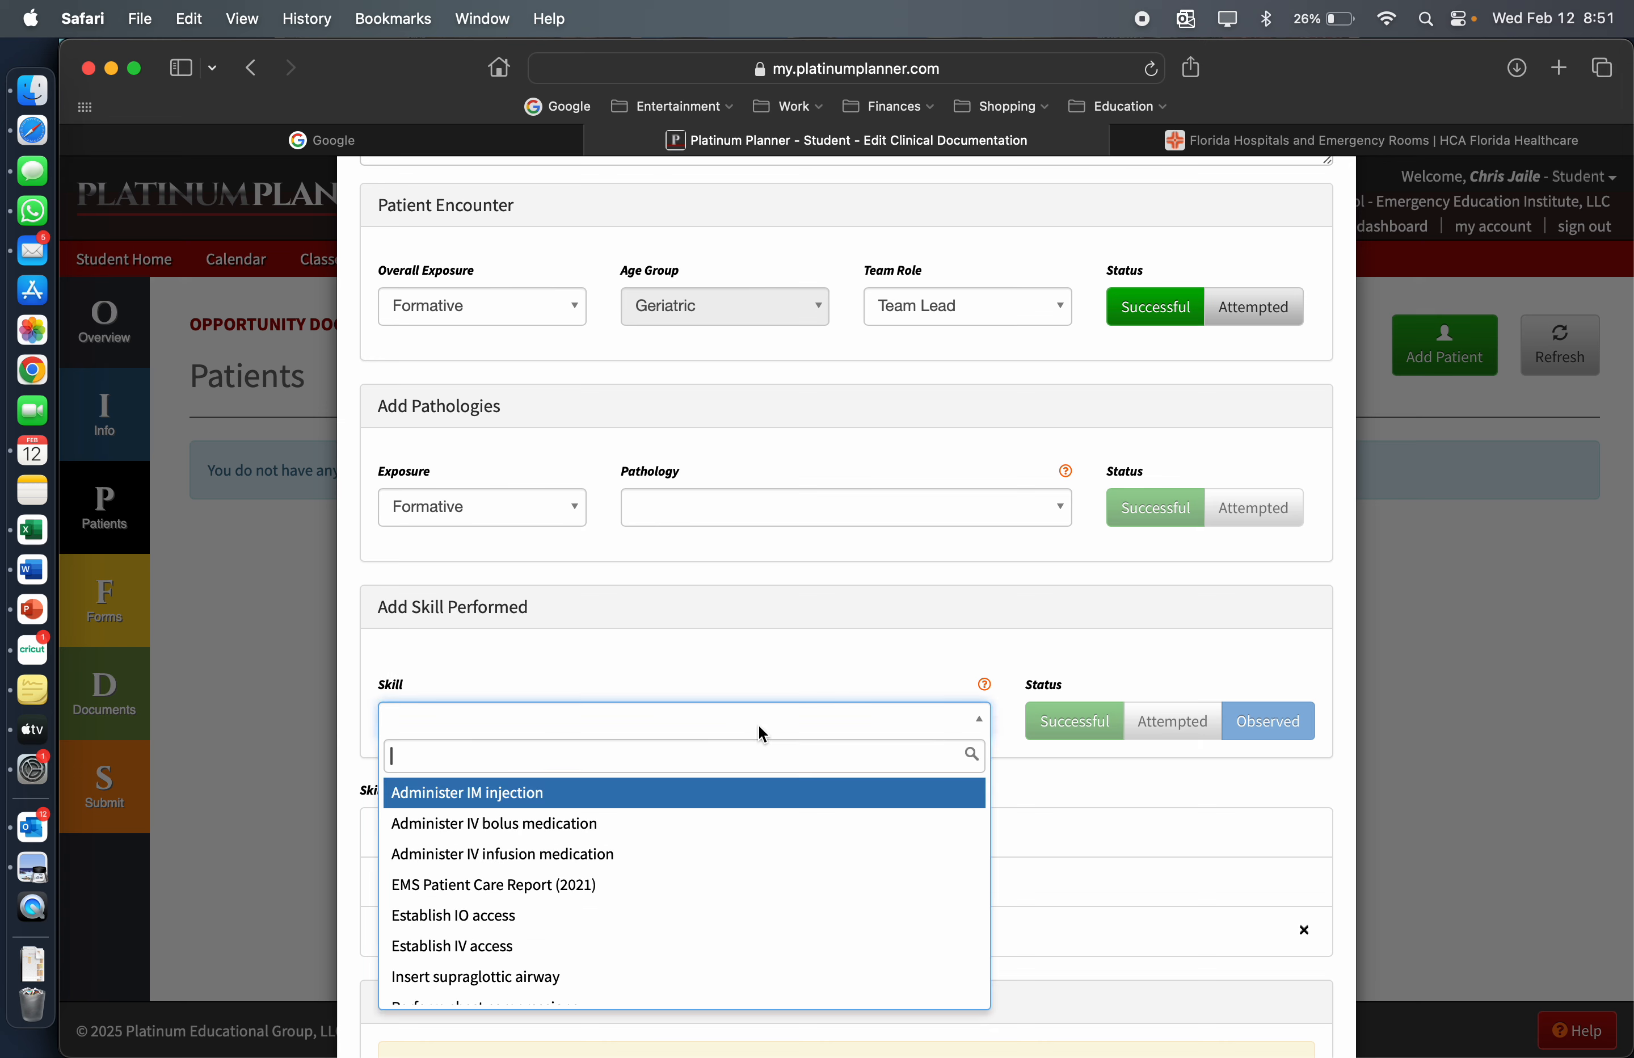
pyautogui.click(687, 805)
pyautogui.click(1053, 732)
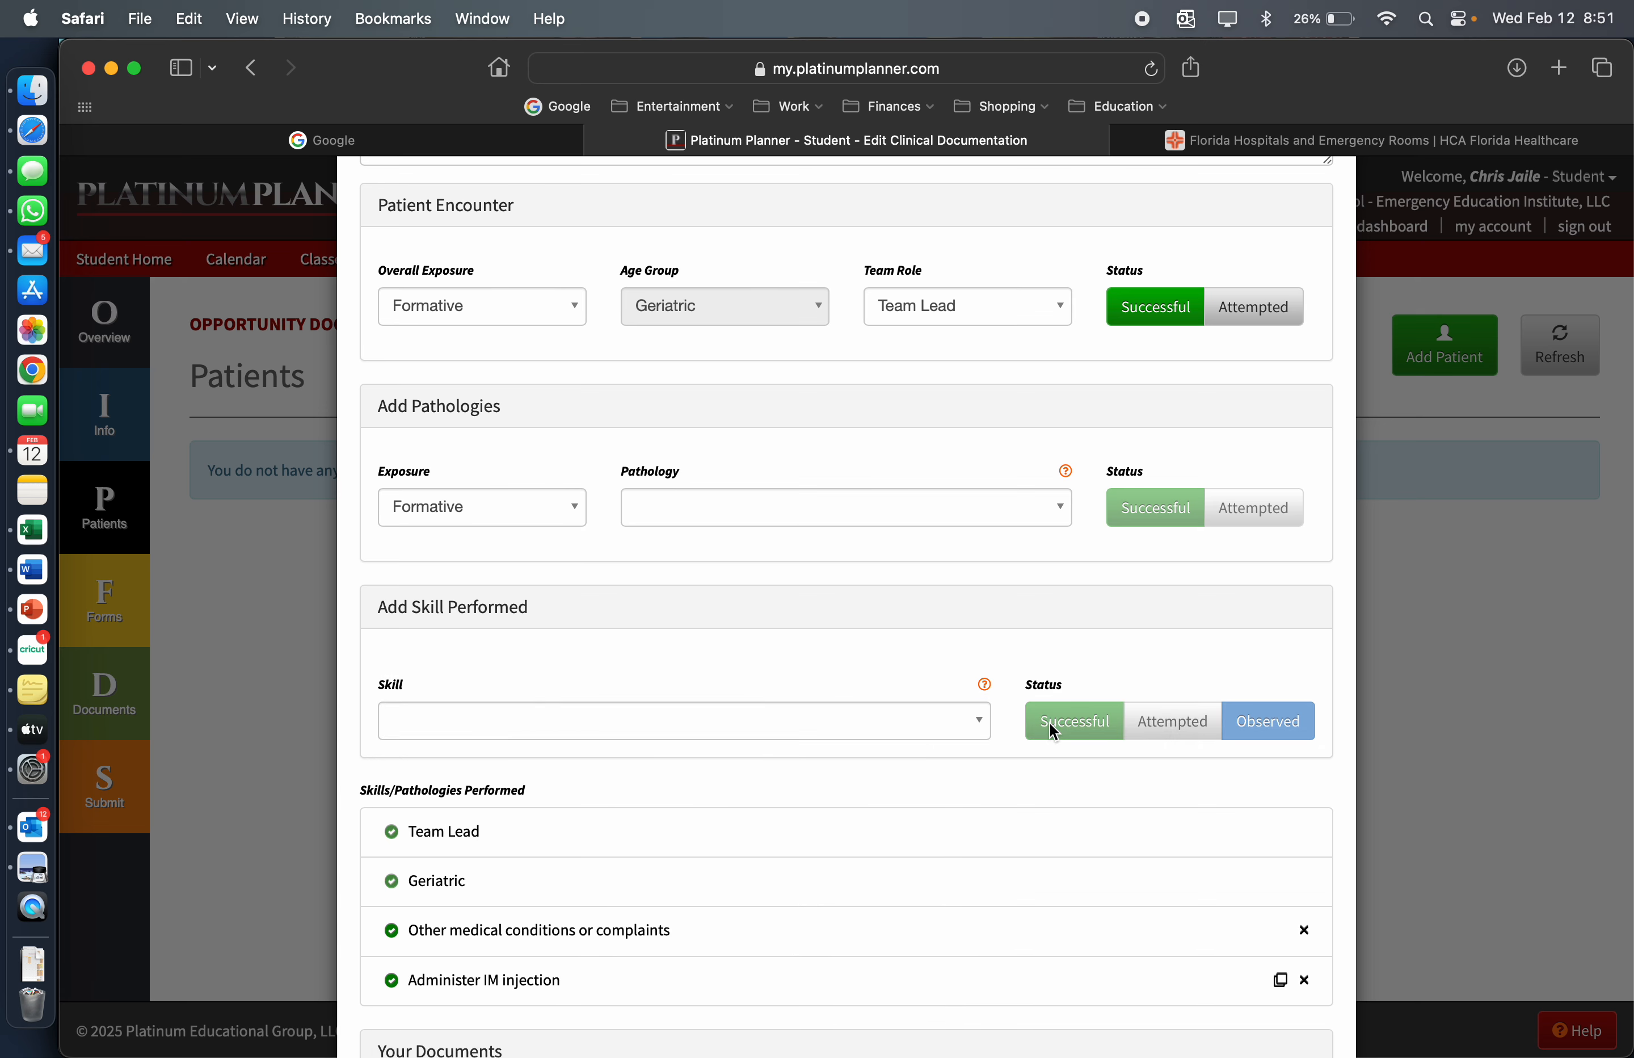
pyautogui.click(884, 729)
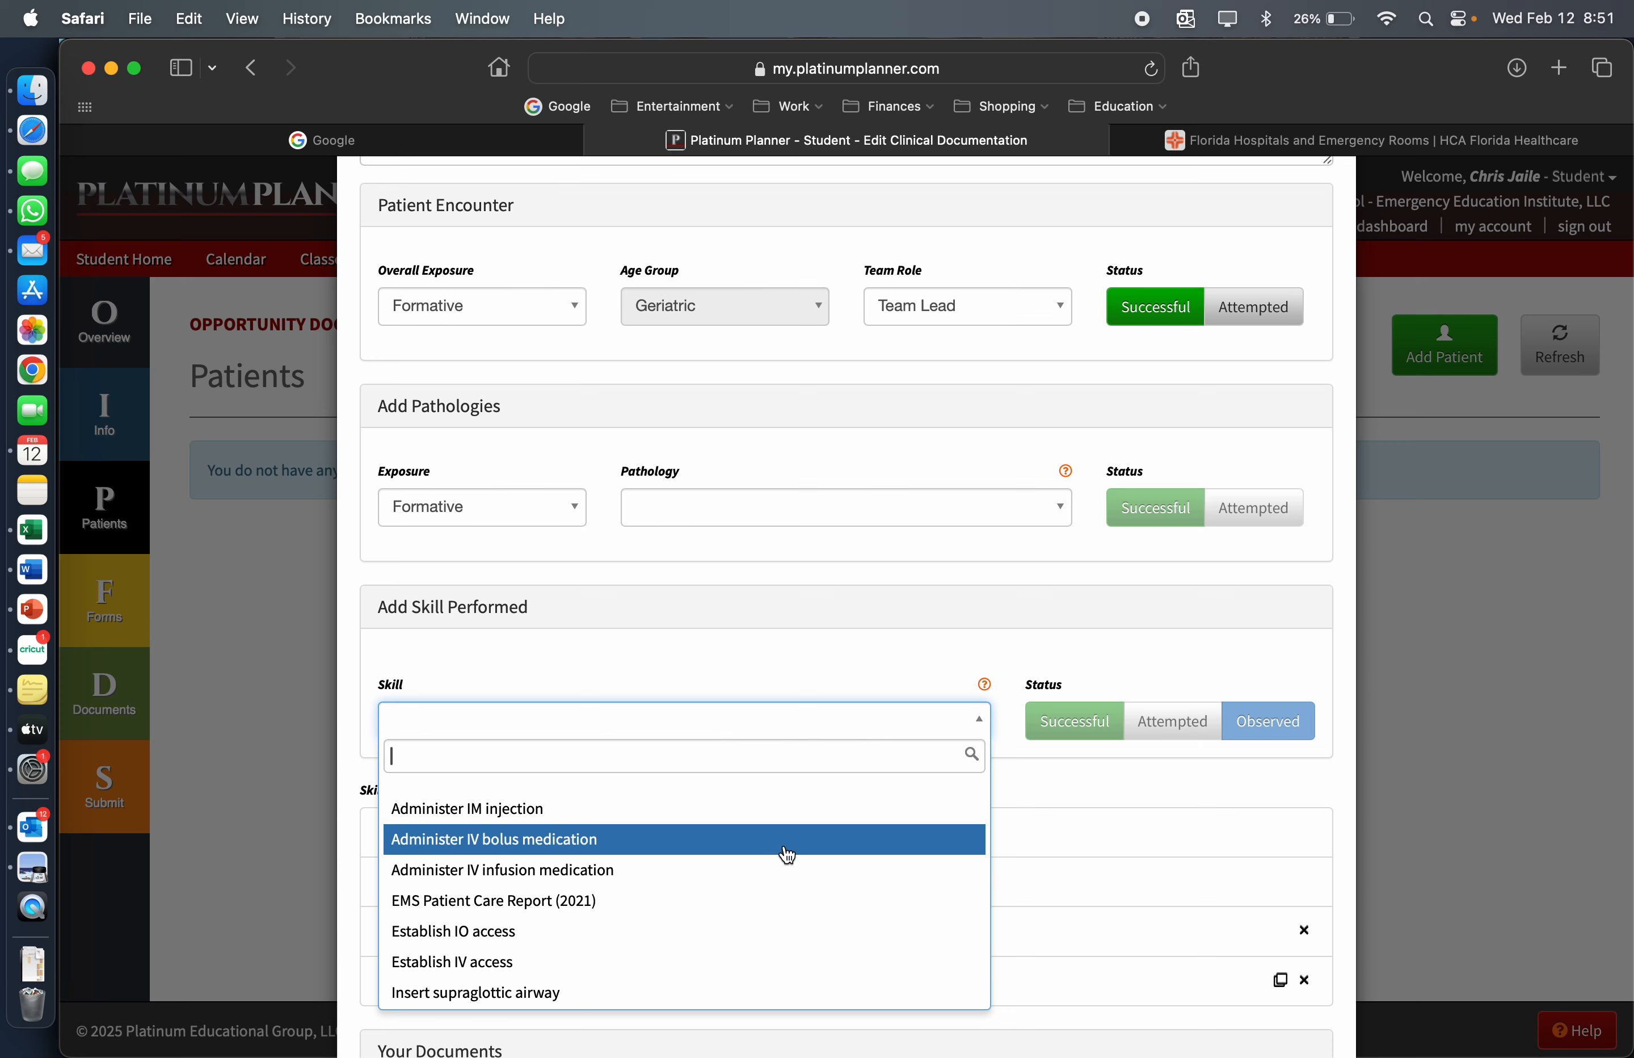
pyautogui.click(788, 854)
pyautogui.click(1075, 721)
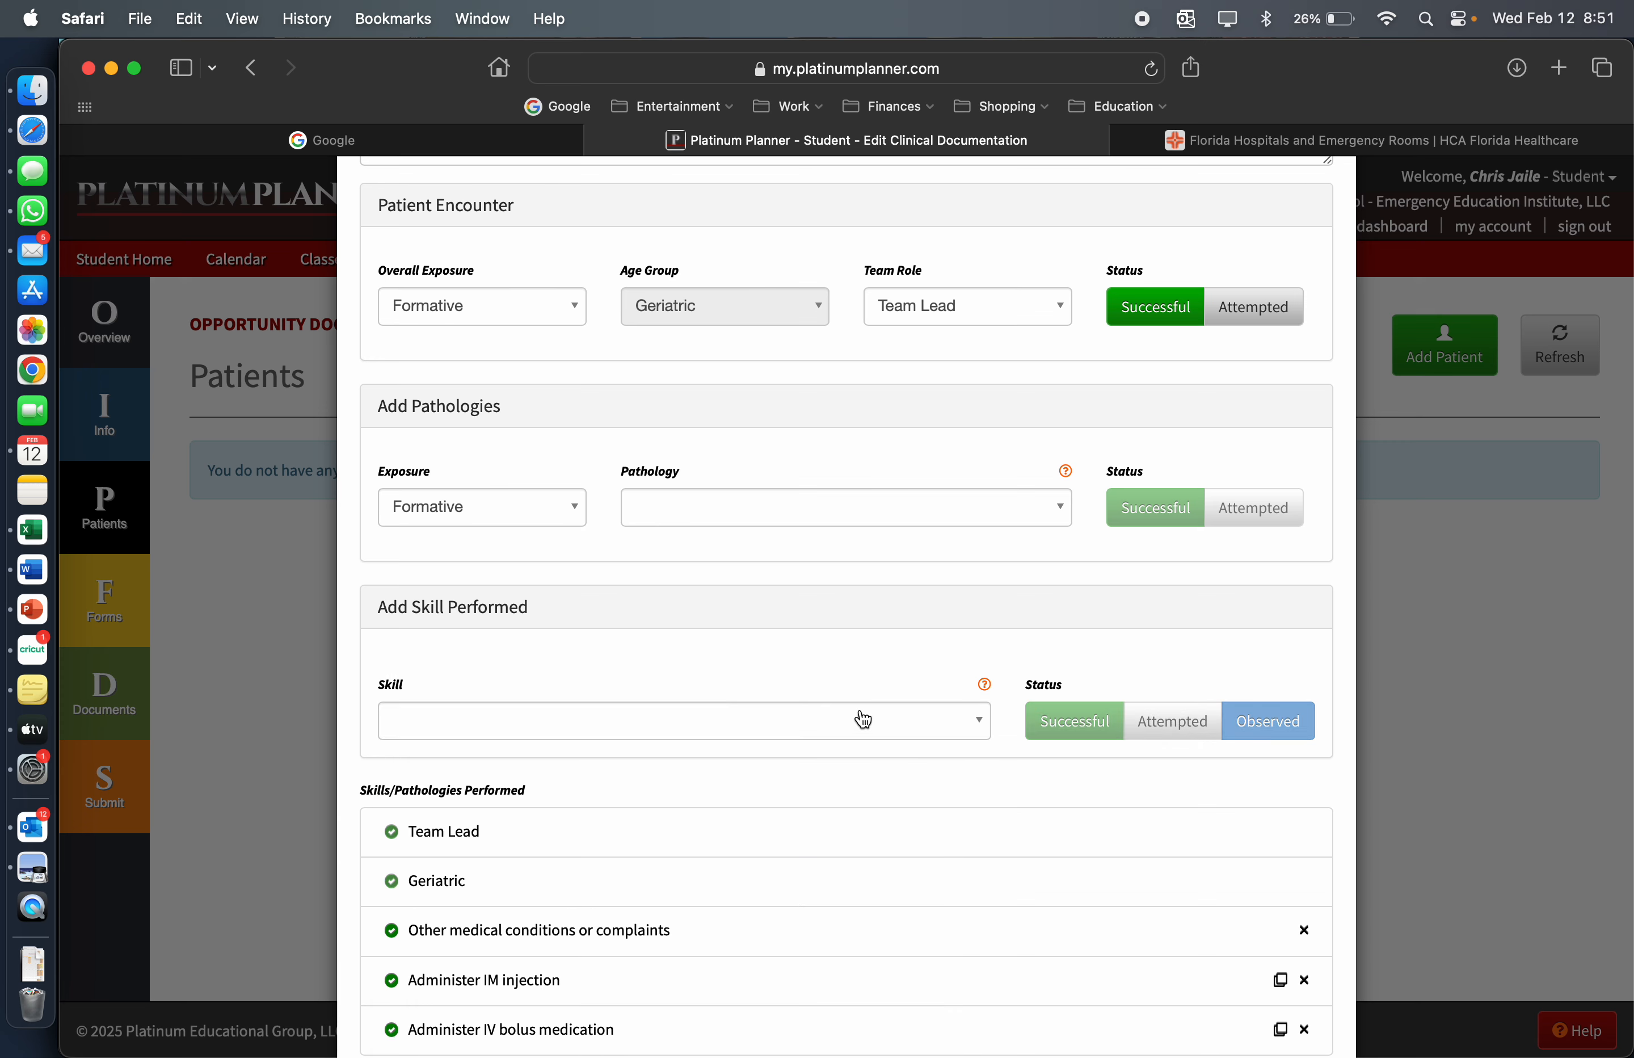
# Add the skill "Establish IV access" to the patient with a Successful status
pyautogui.click(853, 717)
pyautogui.scroll(-4, 693, 872)
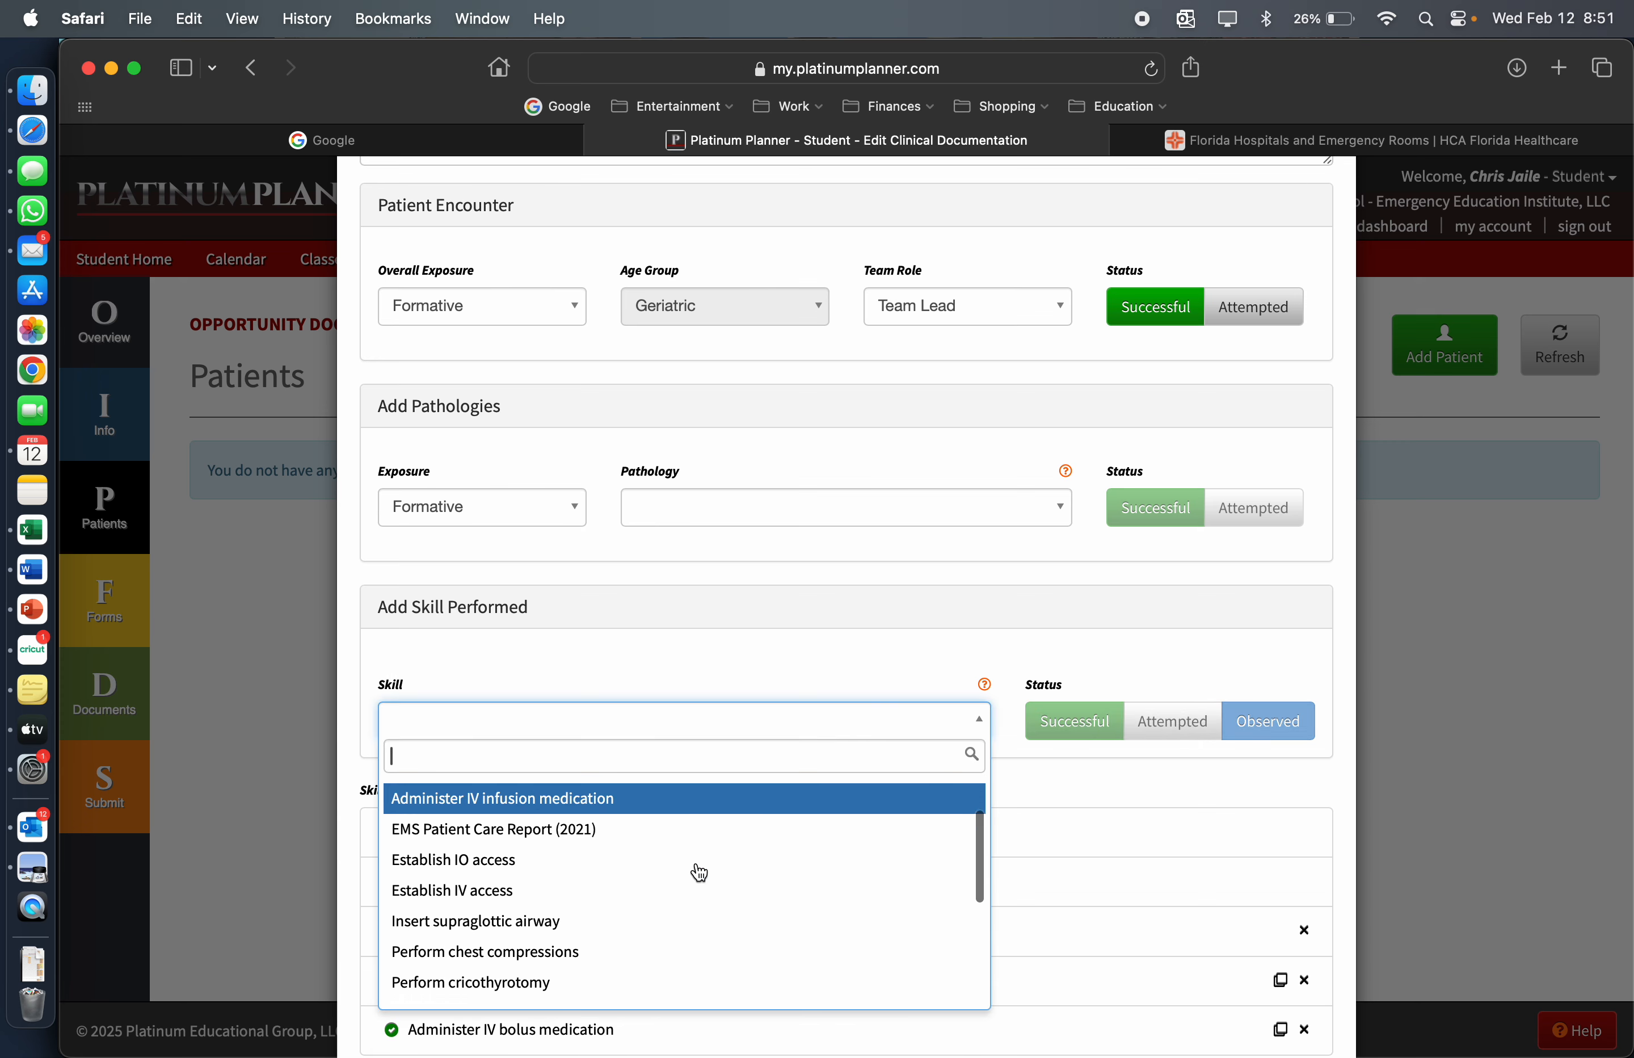
pyautogui.click(707, 824)
pyautogui.click(1085, 715)
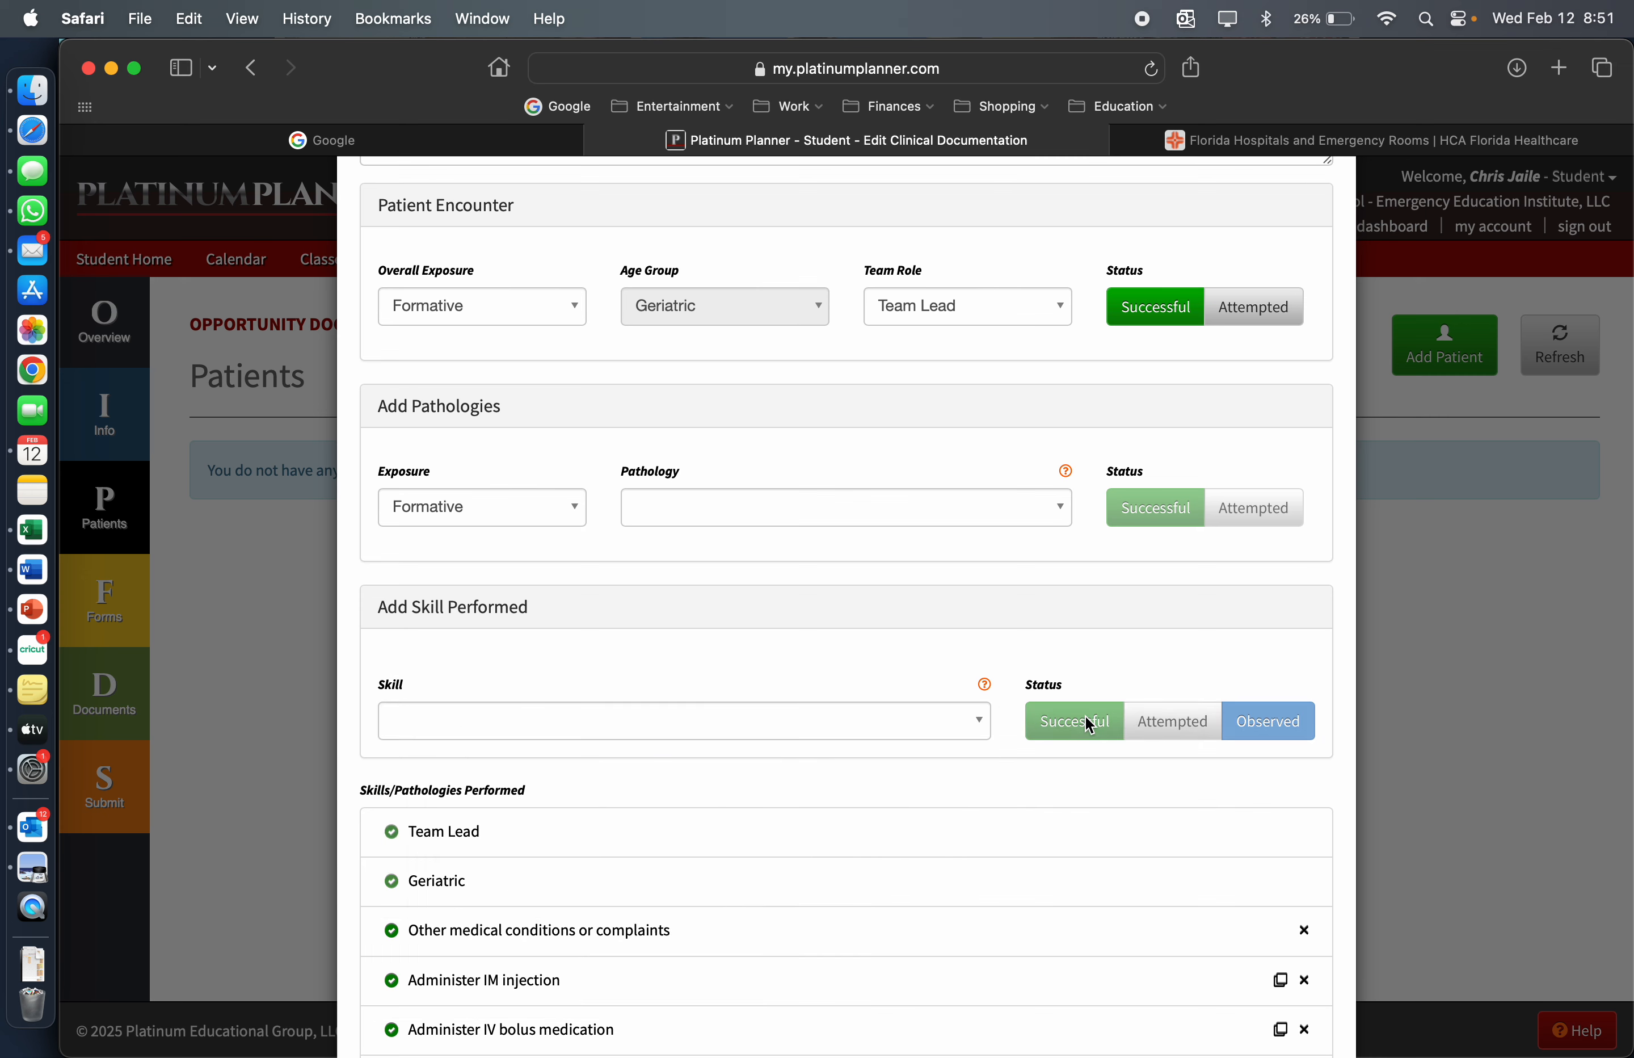
# Add the skills "Perform transcutaneous pacing" and "Establish IO access" to the patient, both as Successful
pyautogui.click(909, 722)
pyautogui.scroll(-10, 725, 891)
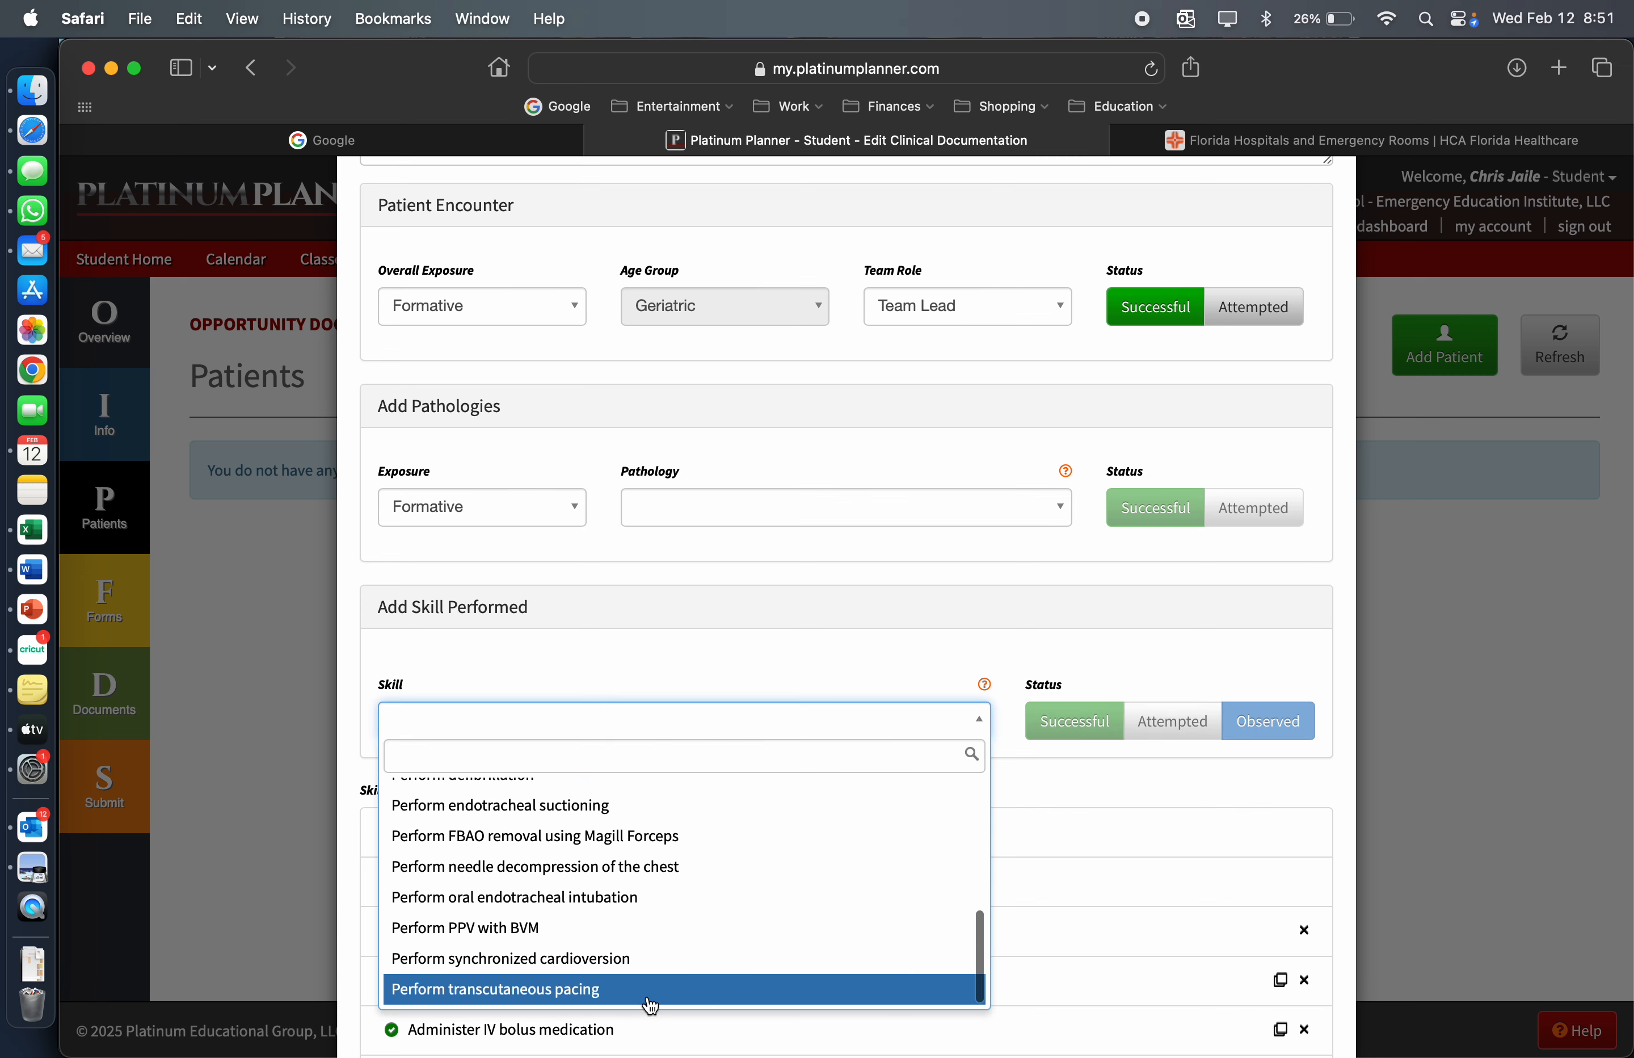
pyautogui.click(657, 995)
pyautogui.click(1077, 730)
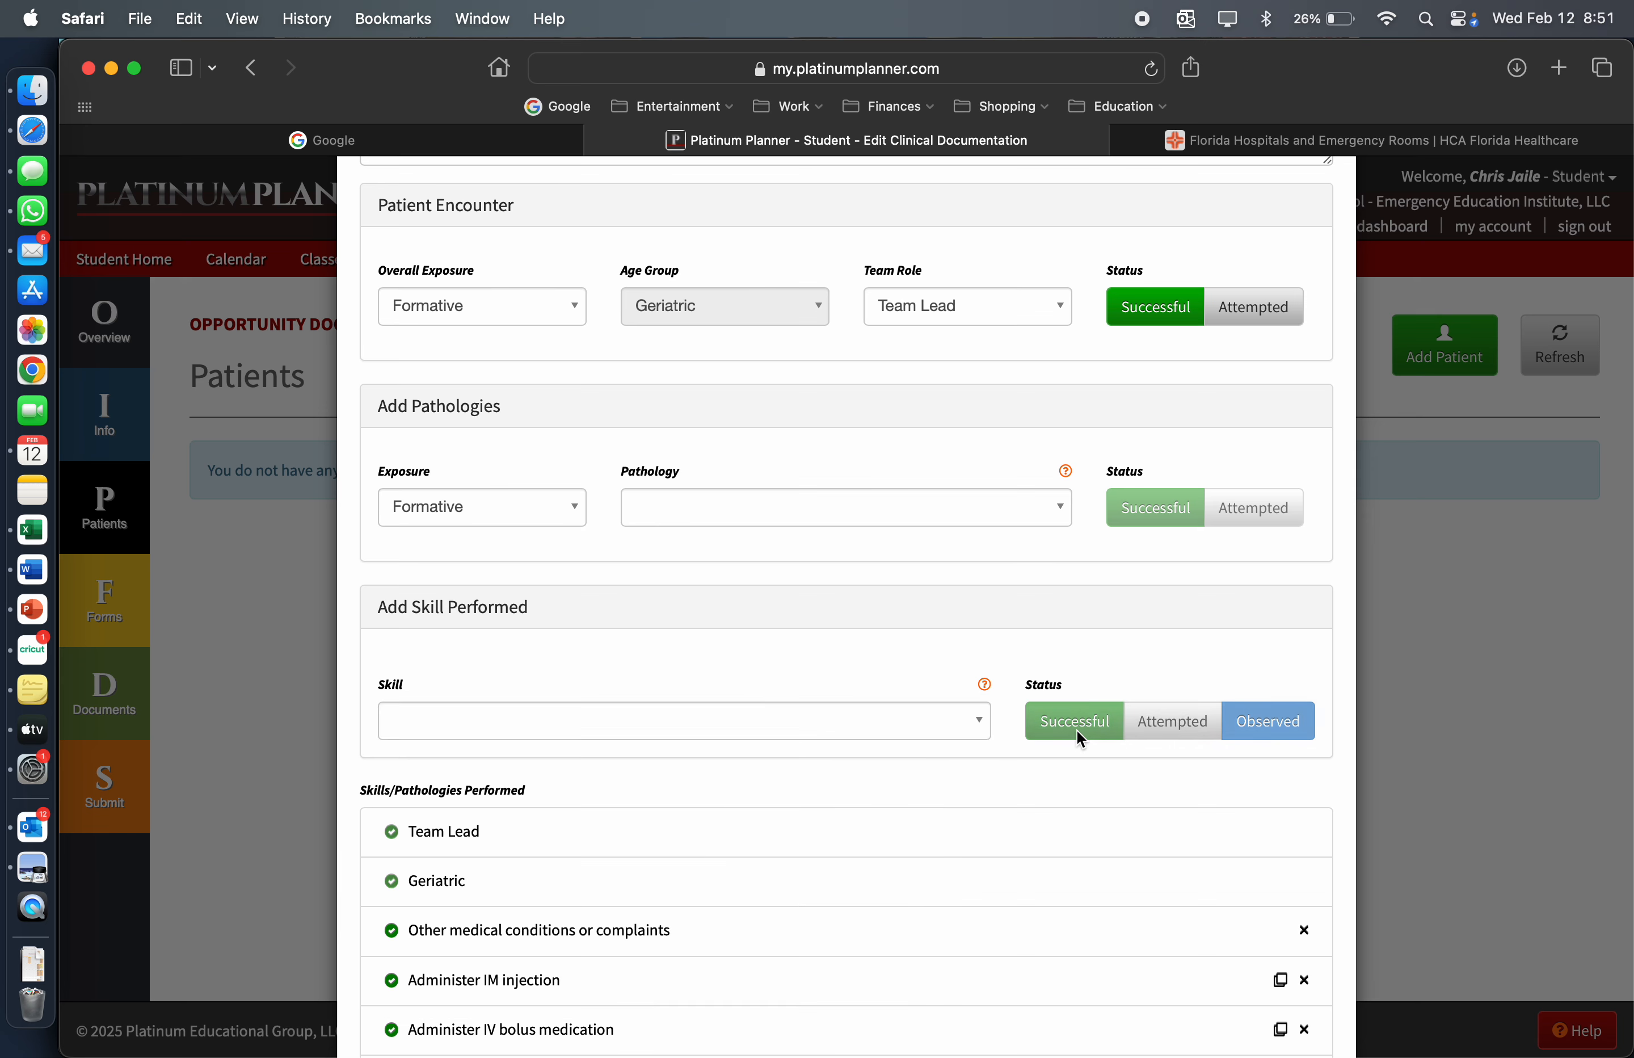
pyautogui.click(905, 715)
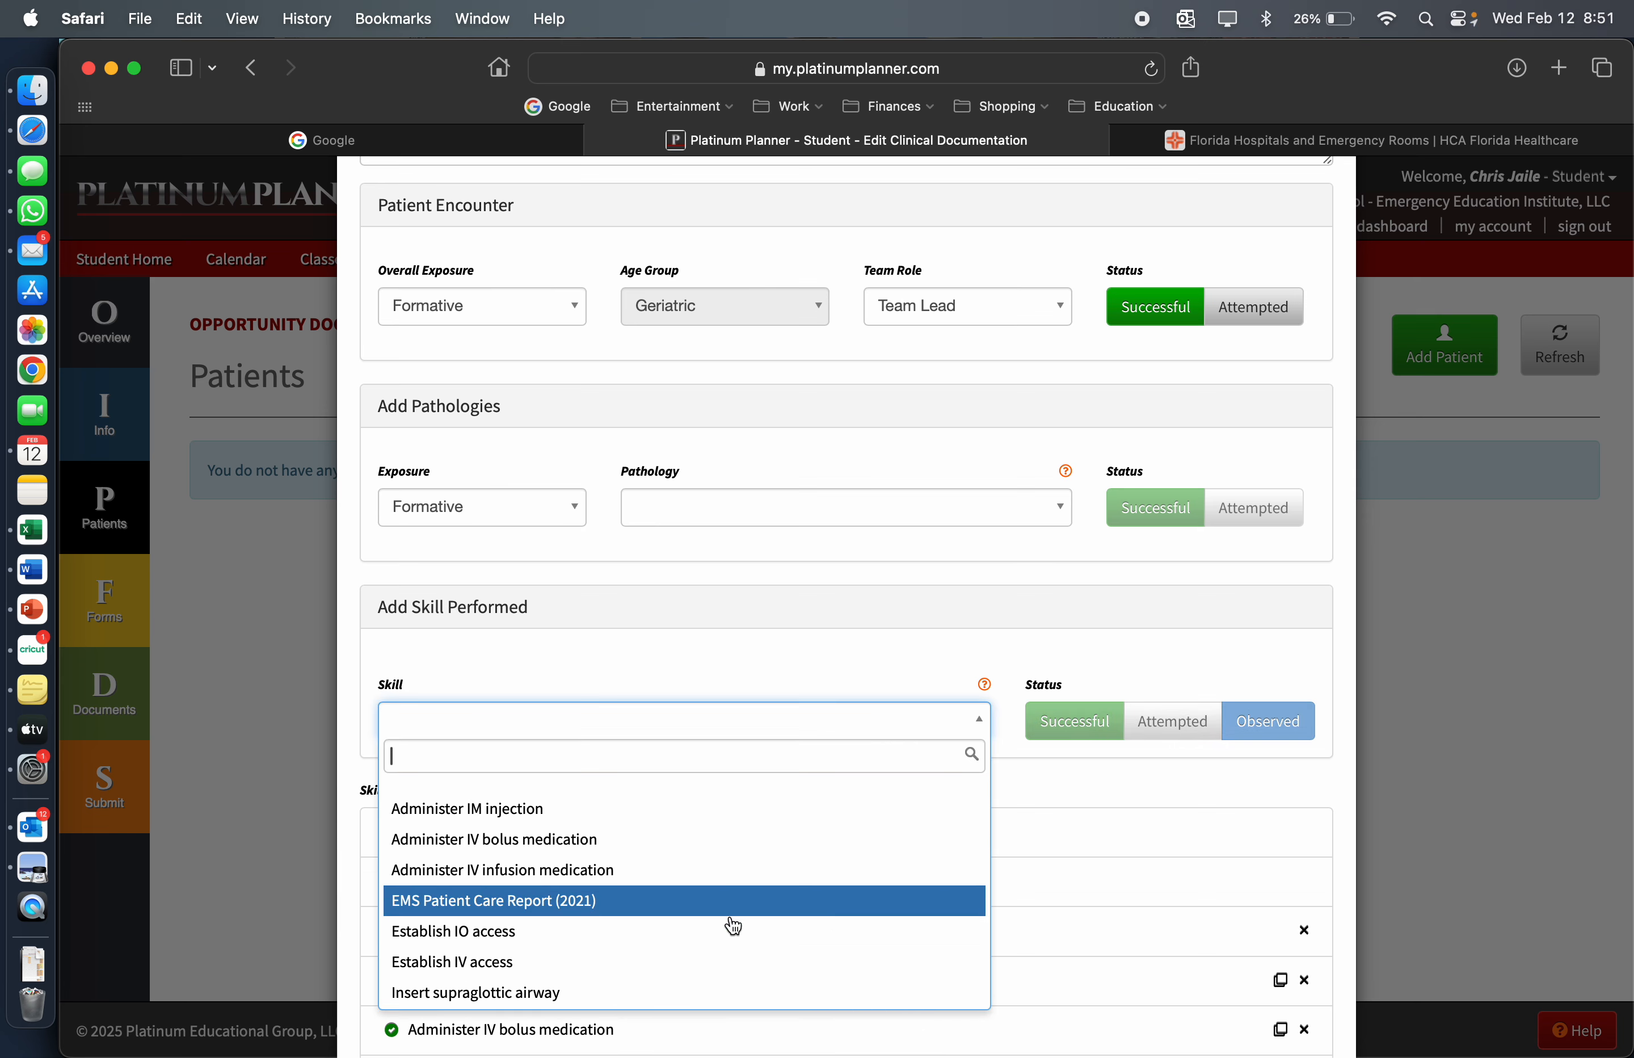
pyautogui.click(725, 938)
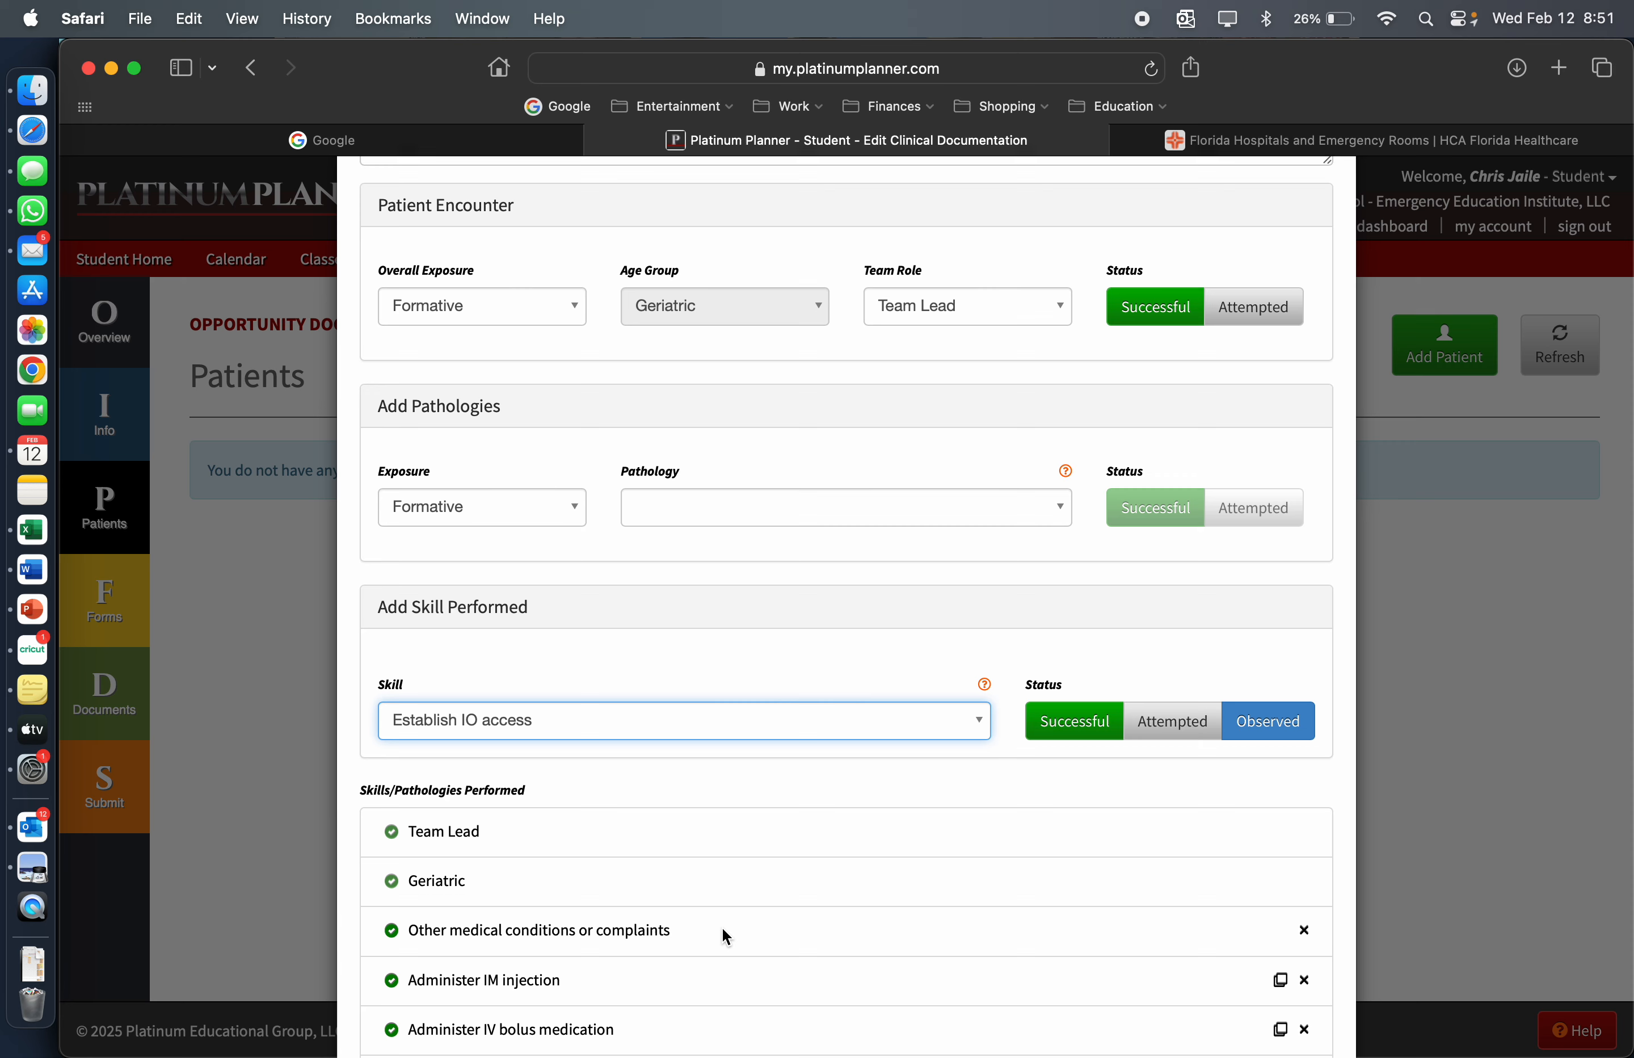
pyautogui.click(1063, 718)
pyautogui.scroll(-3, 1063, 719)
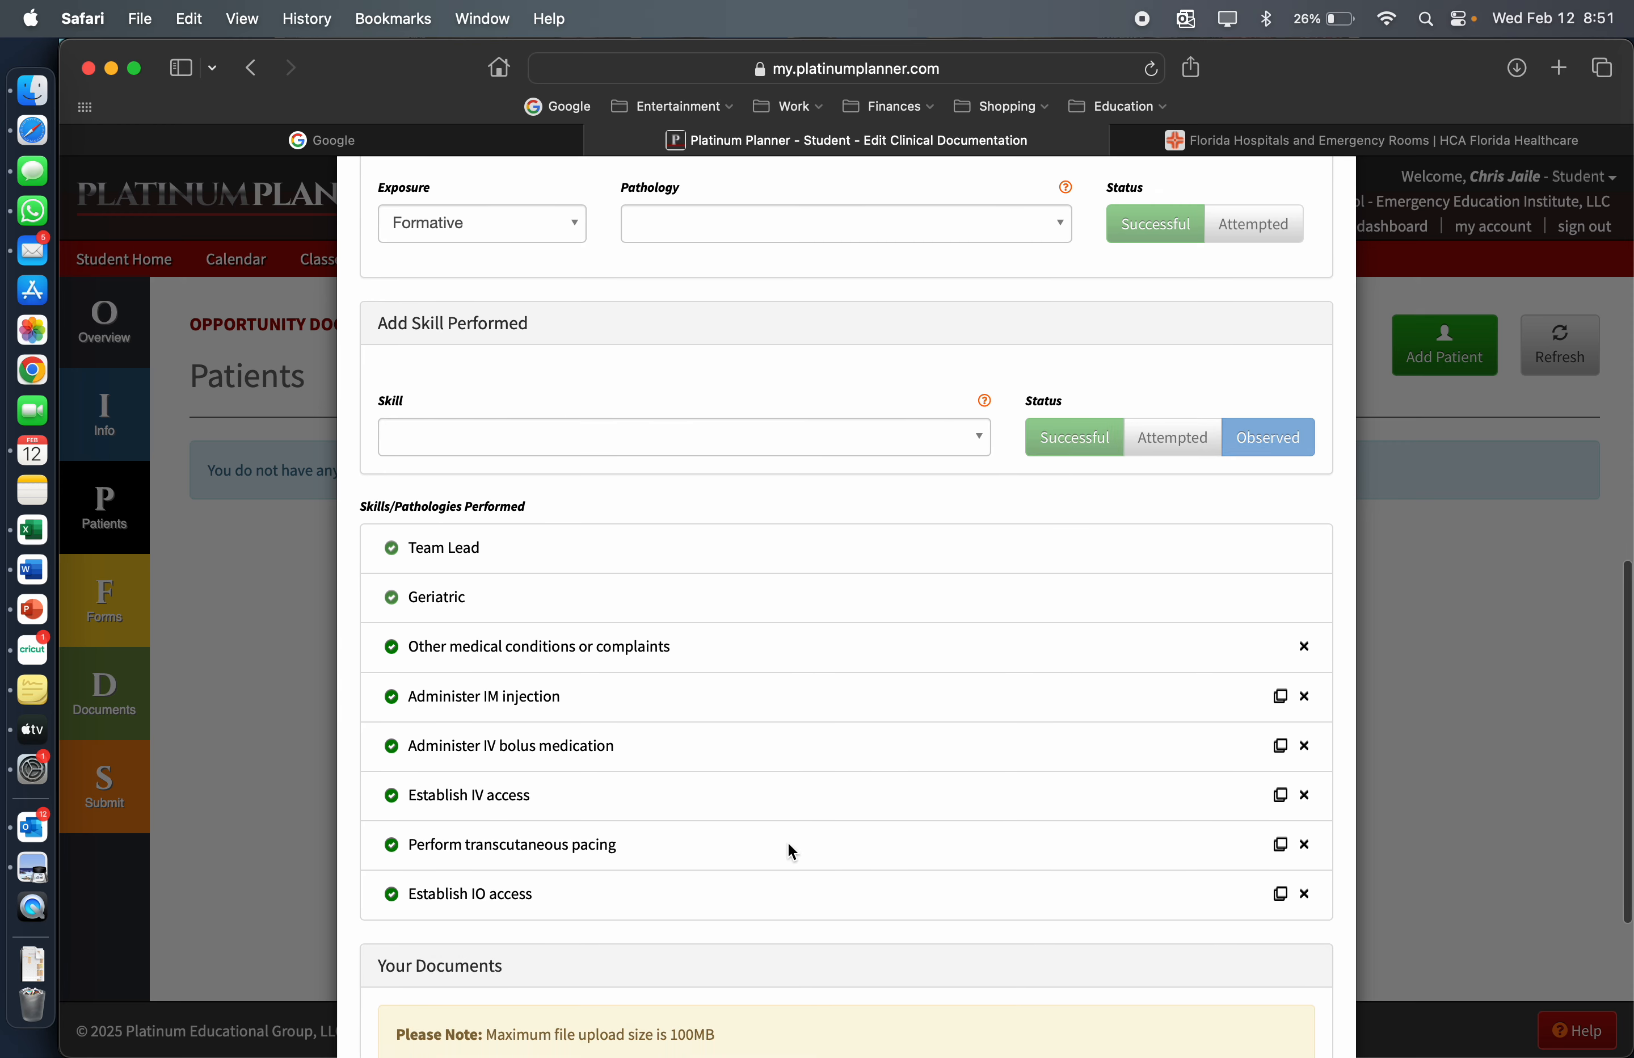
# Ready the Narrative/Patient Notes field, then switch to the SOAP report template in Word and delete its logo, title lines and SUBJECTIVE heading
pyautogui.scroll(10, 786, 840)
pyautogui.scroll(2, 787, 840)
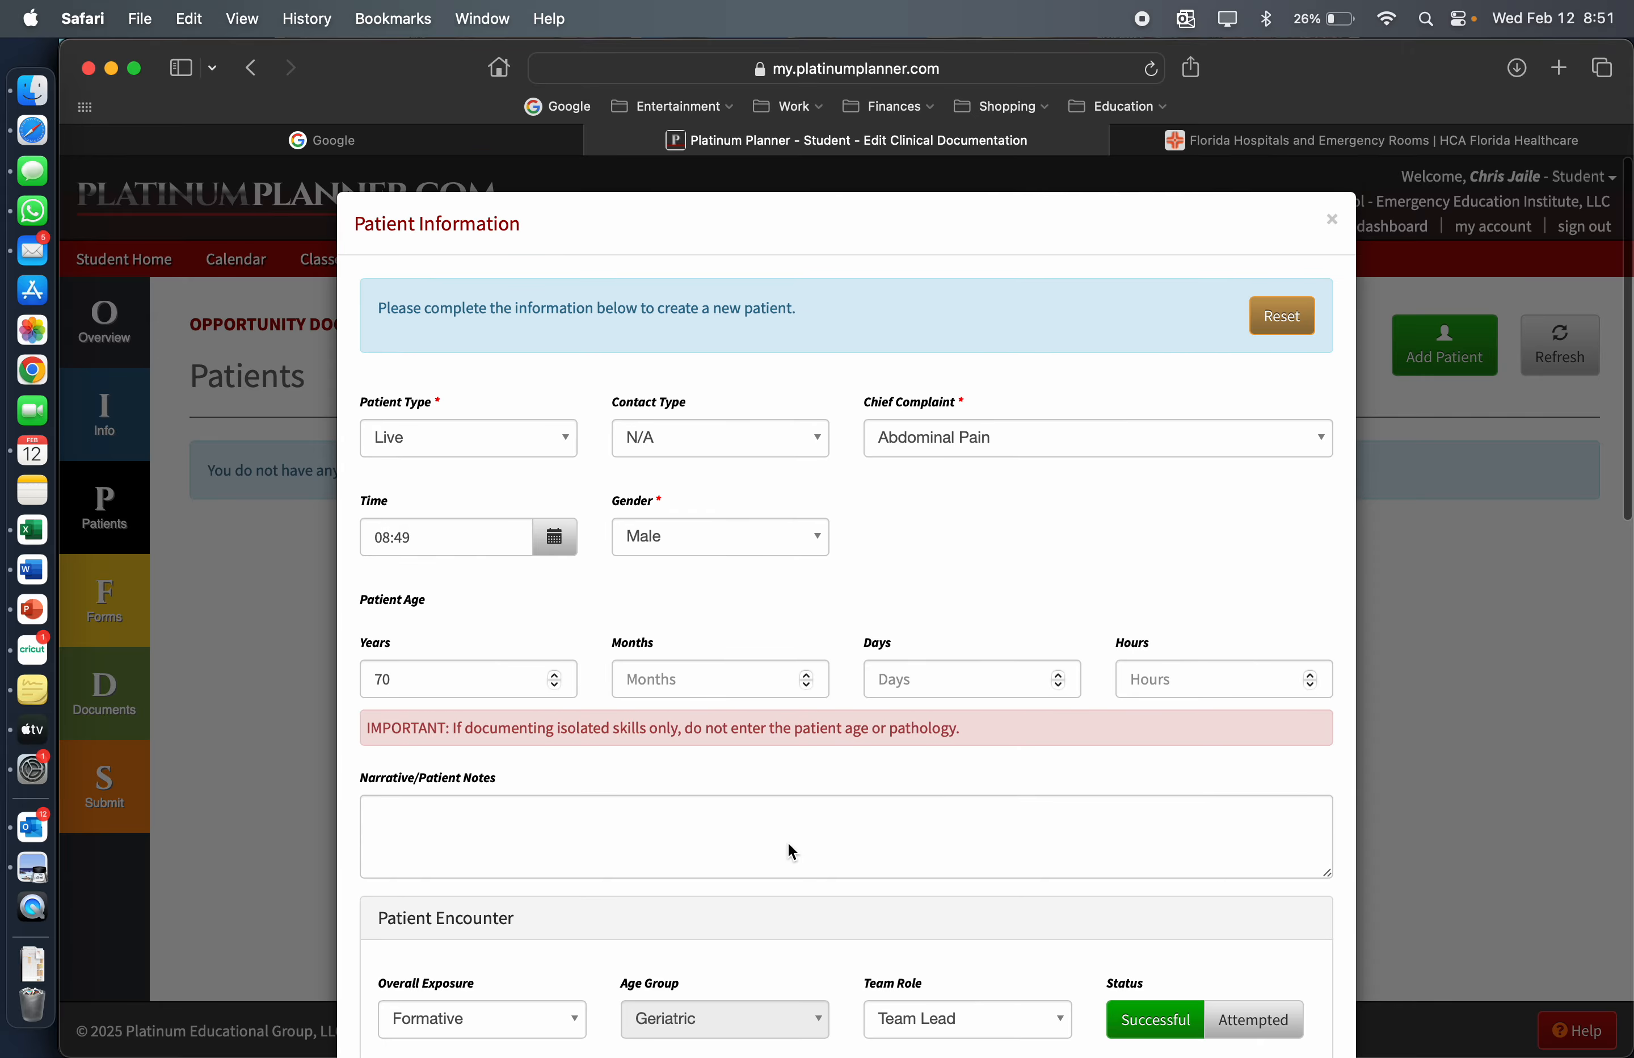
pyautogui.click(616, 817)
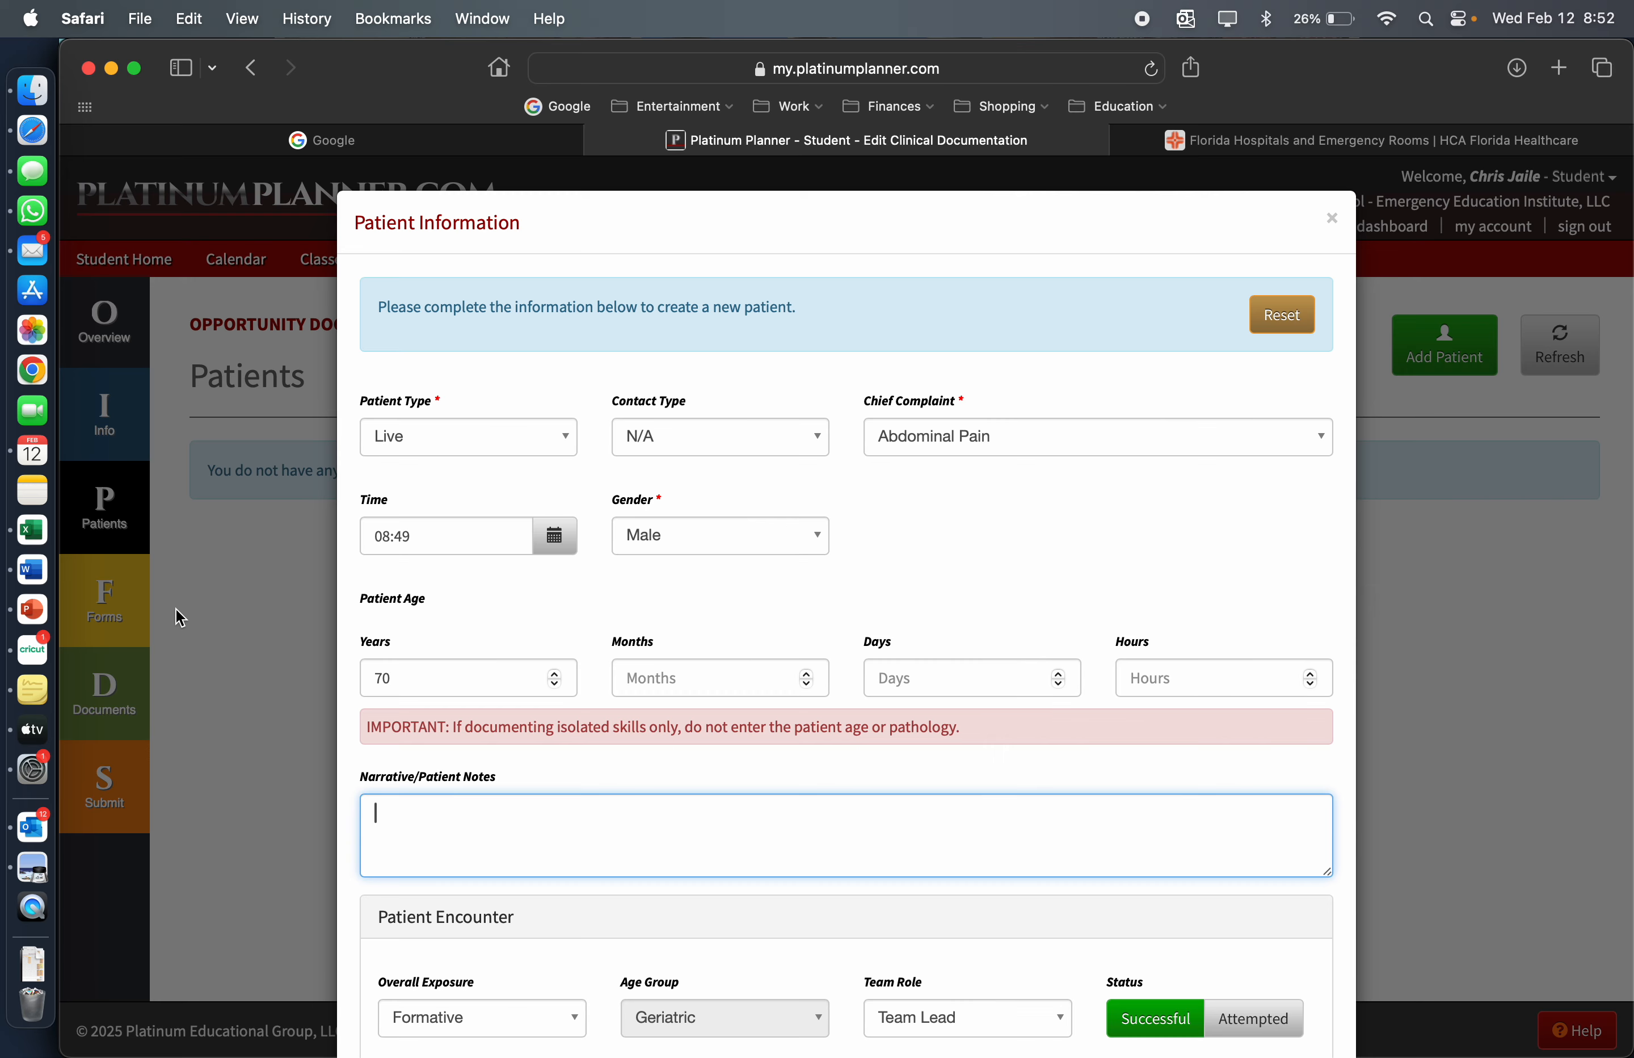
pyautogui.click(32, 568)
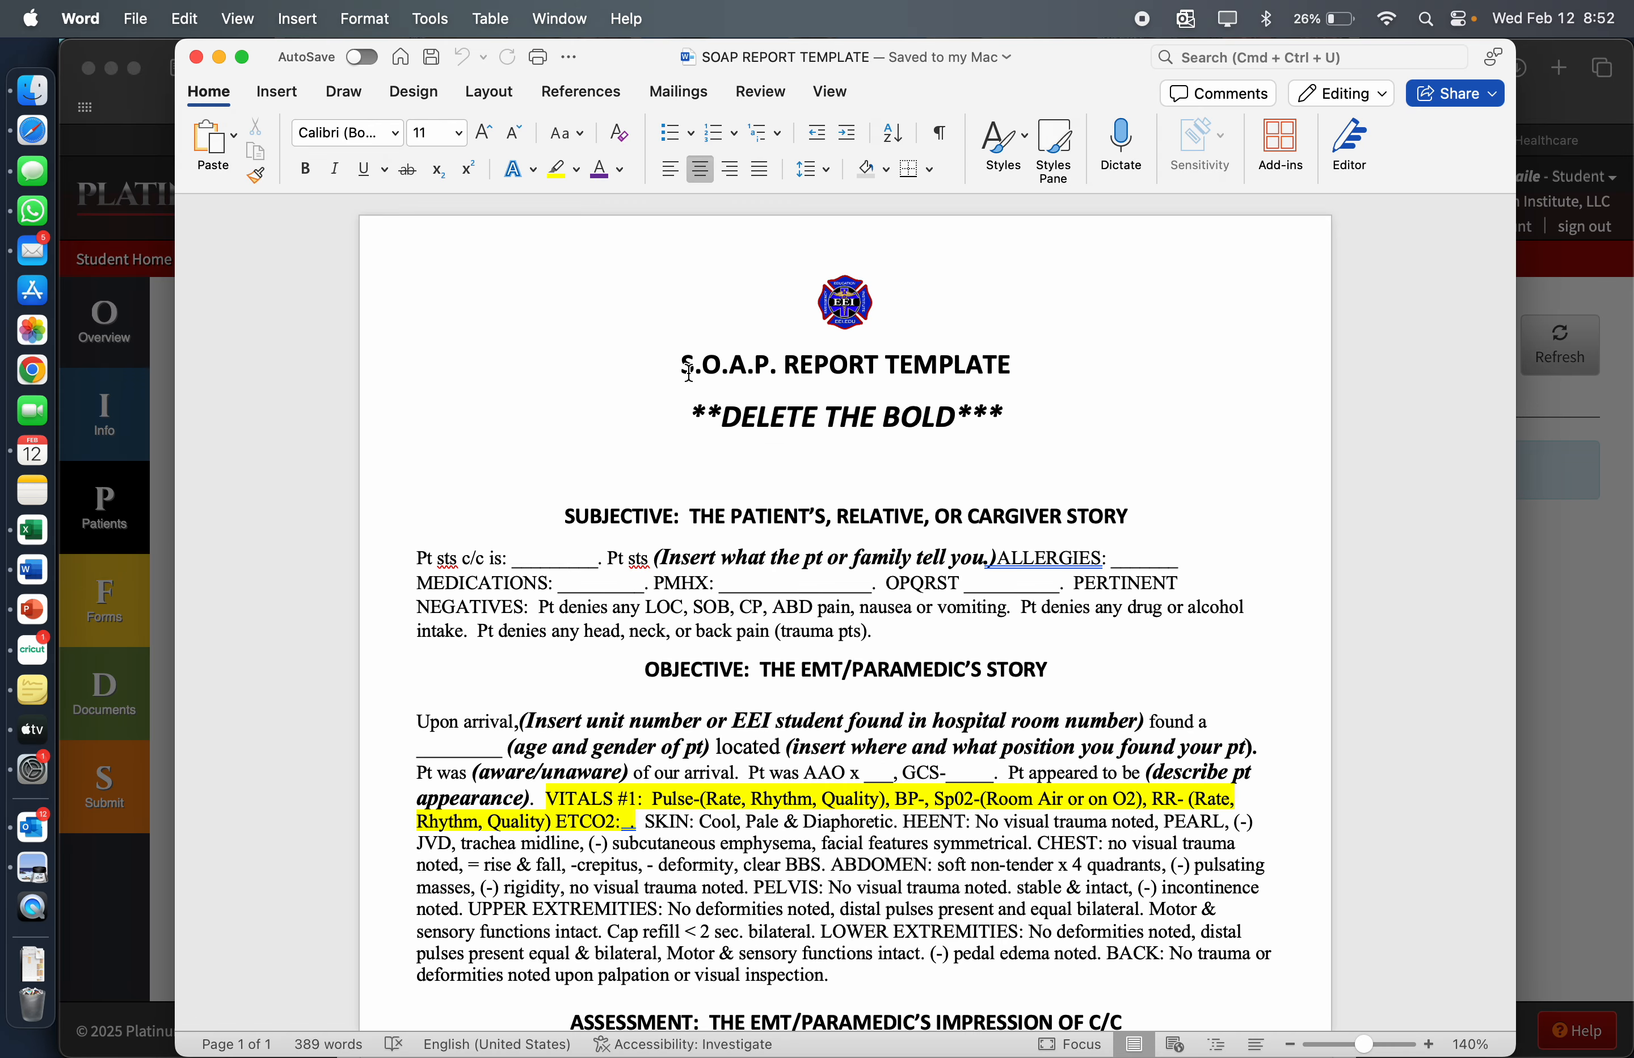
pyautogui.moveTo(811, 294); pyautogui.dragTo(1083, 401)
pyautogui.press('BackSpace')
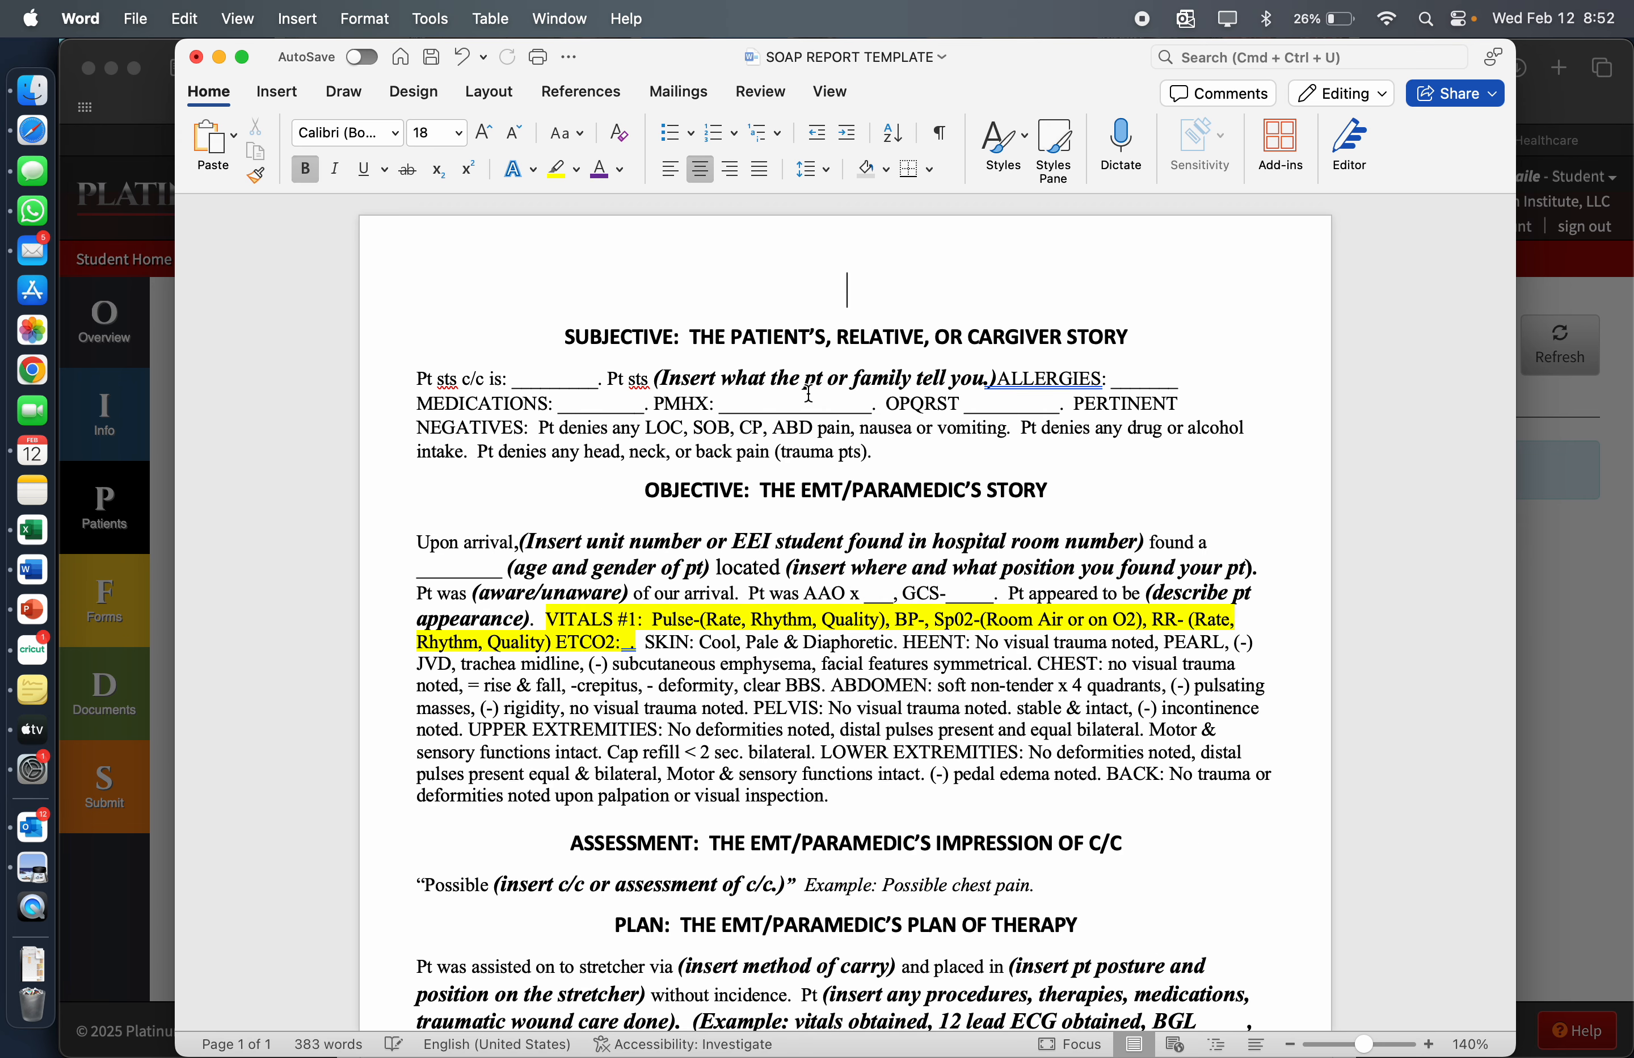
pyautogui.moveTo(546, 336); pyautogui.dragTo(1145, 322)
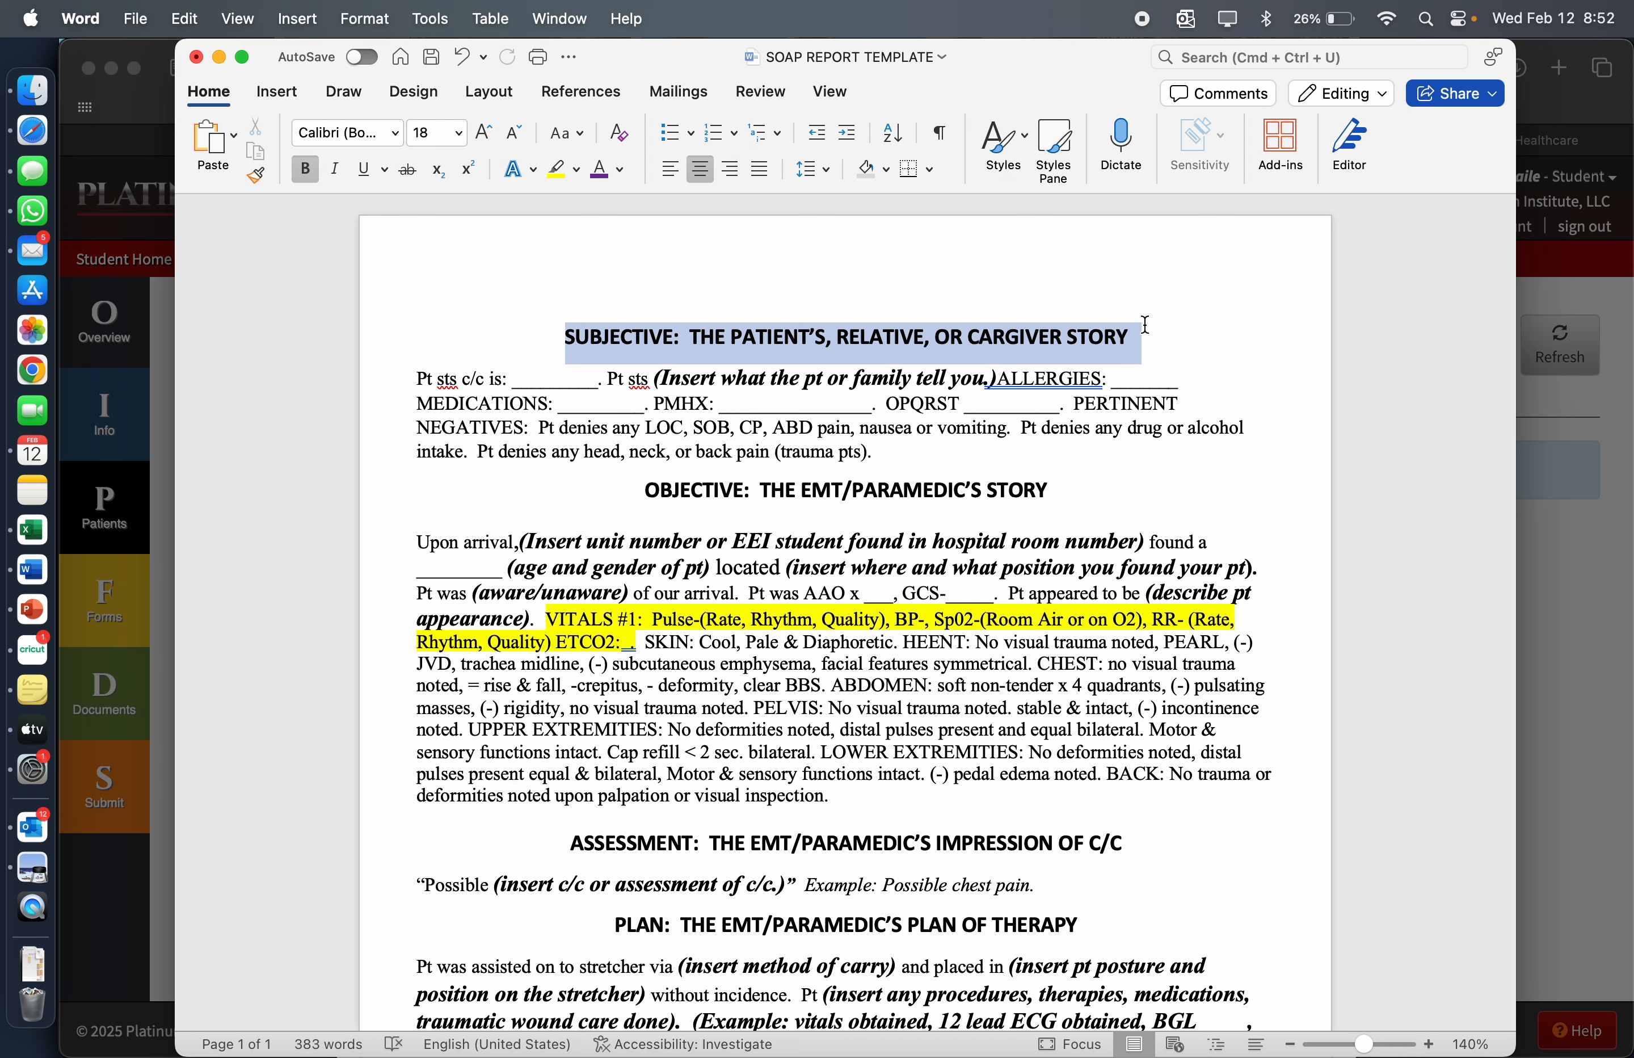
pyautogui.press('BackSpace')
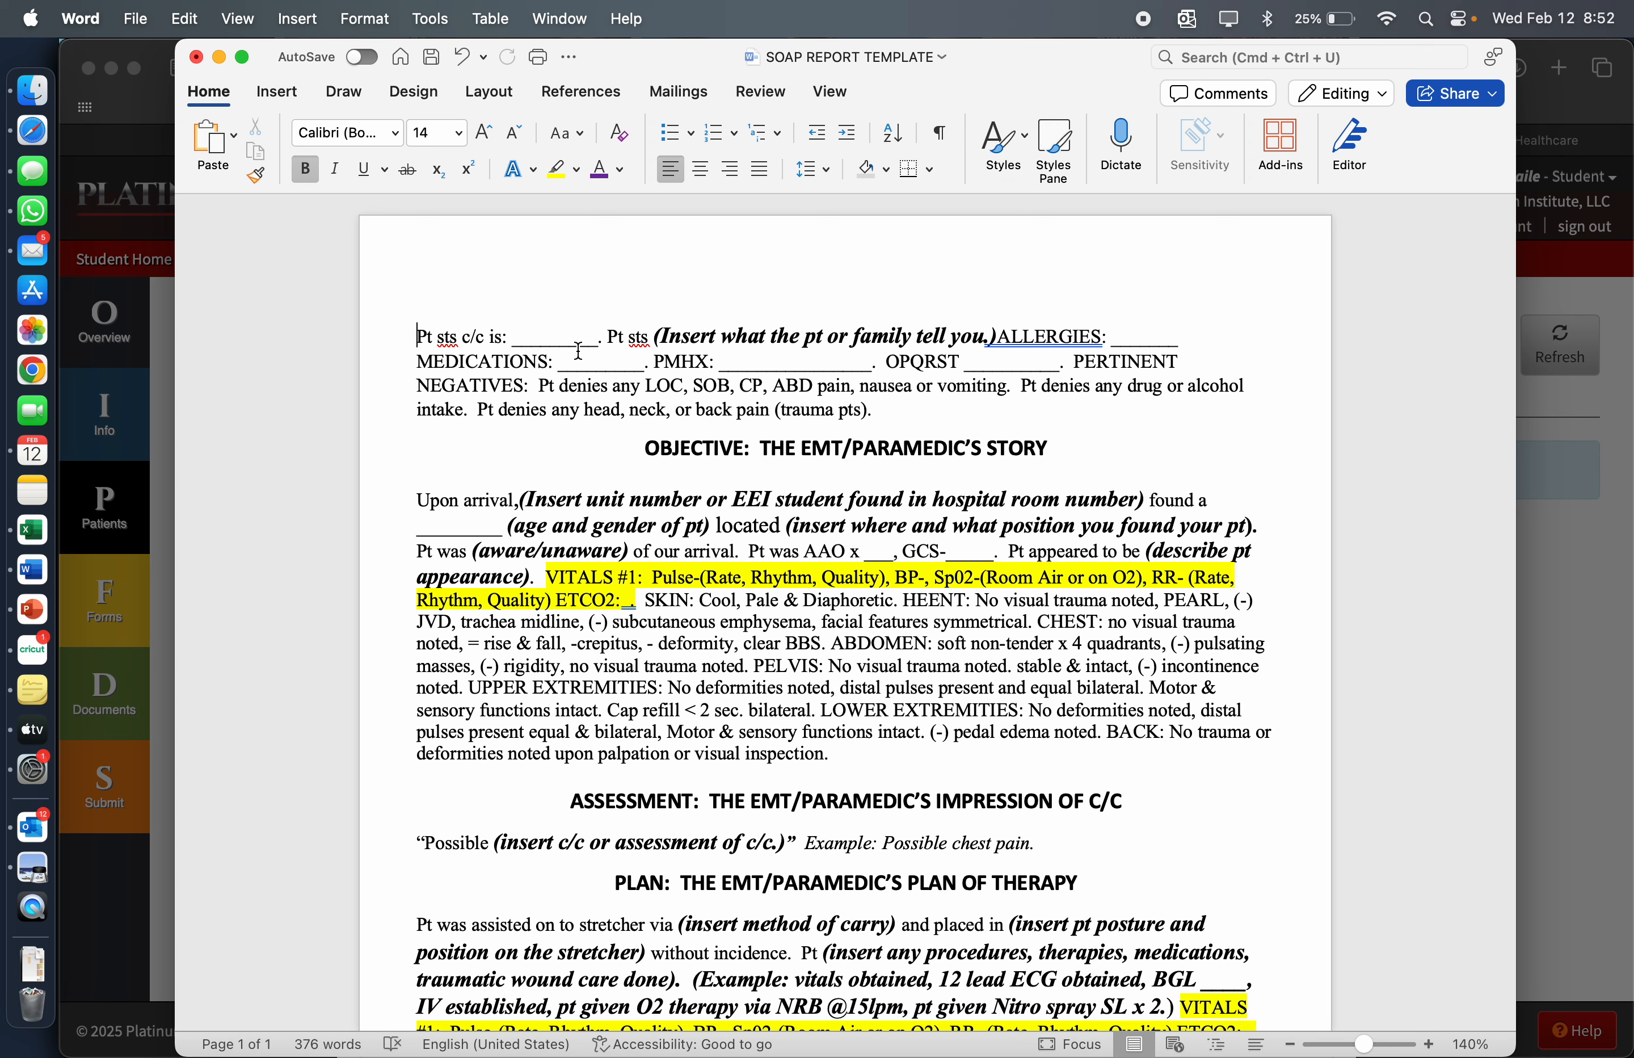
# Replace the blank after "Pt sts c/c is:" with "abdominal pain."
pyautogui.click(598, 340)
pyautogui.press('BackSpace')
pyautogui.press('BackSpace')
pyautogui.press('BackSpace')
pyautogui.press('BackSpace')
pyautogui.press('BackSpace')
pyautogui.press('BackSpace')
pyautogui.press('BackSpace')
pyautogui.press('BackSpace')
pyautogui.press('BackSpace')
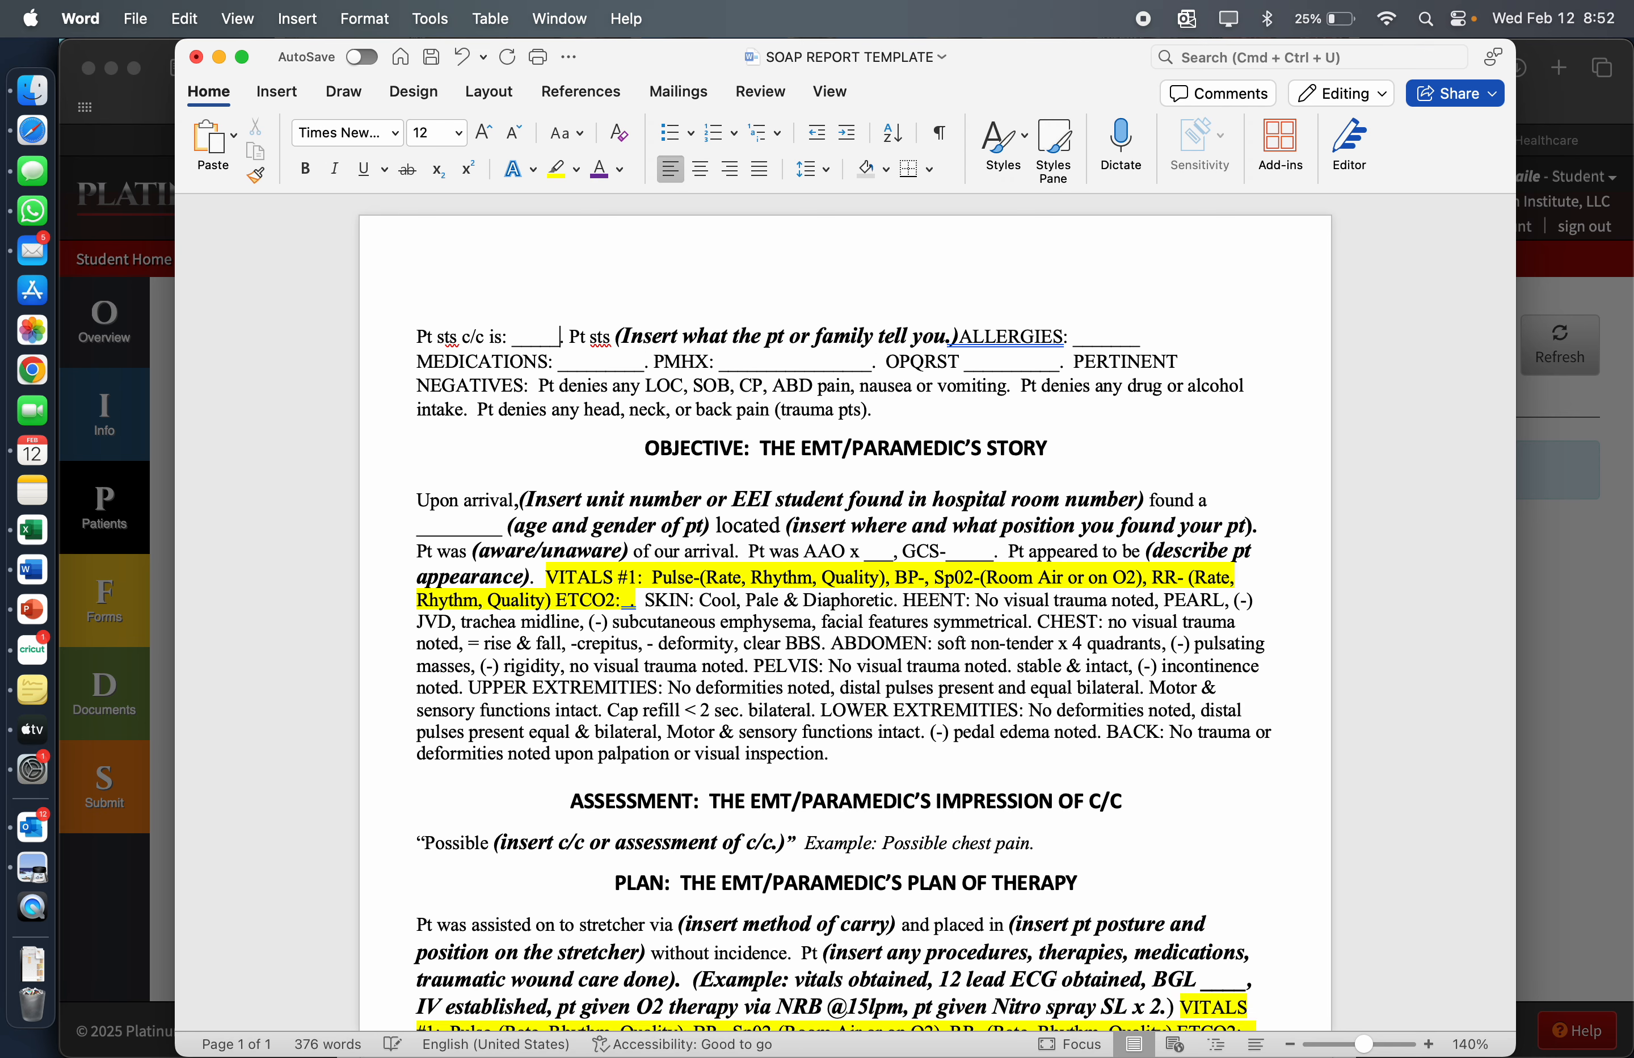
pyautogui.write('ab')
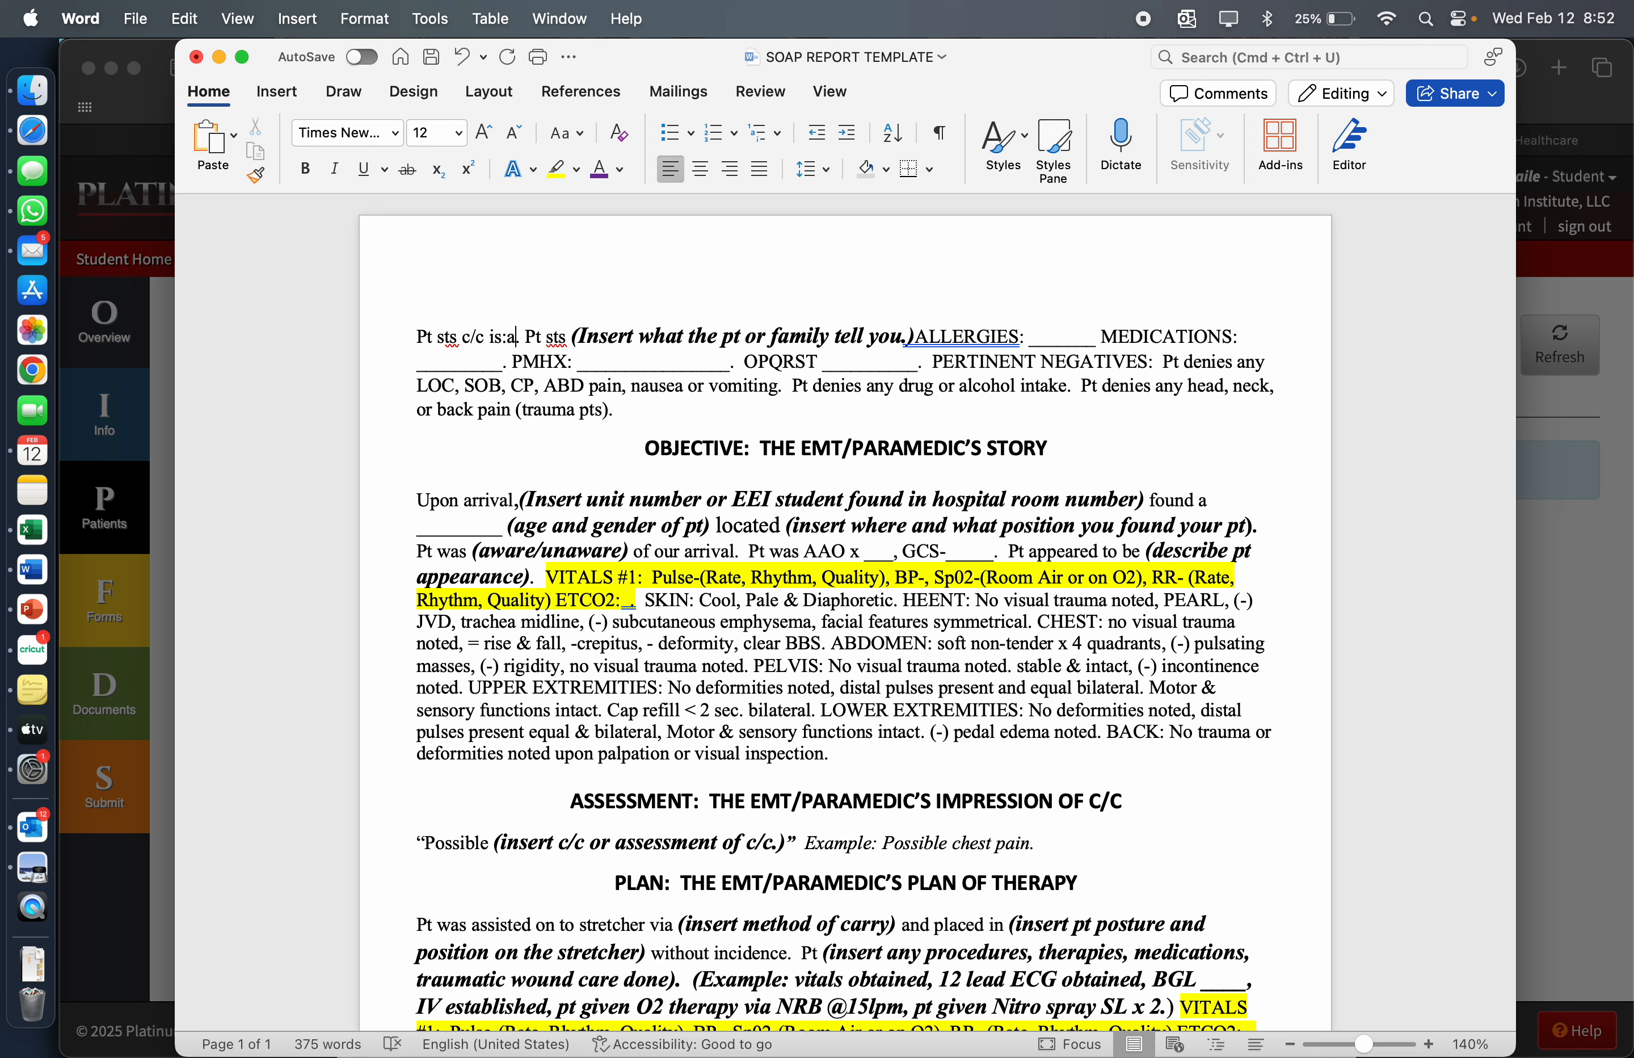
pyautogui.press('BackSpace')
pyautogui.press('BackSpace')
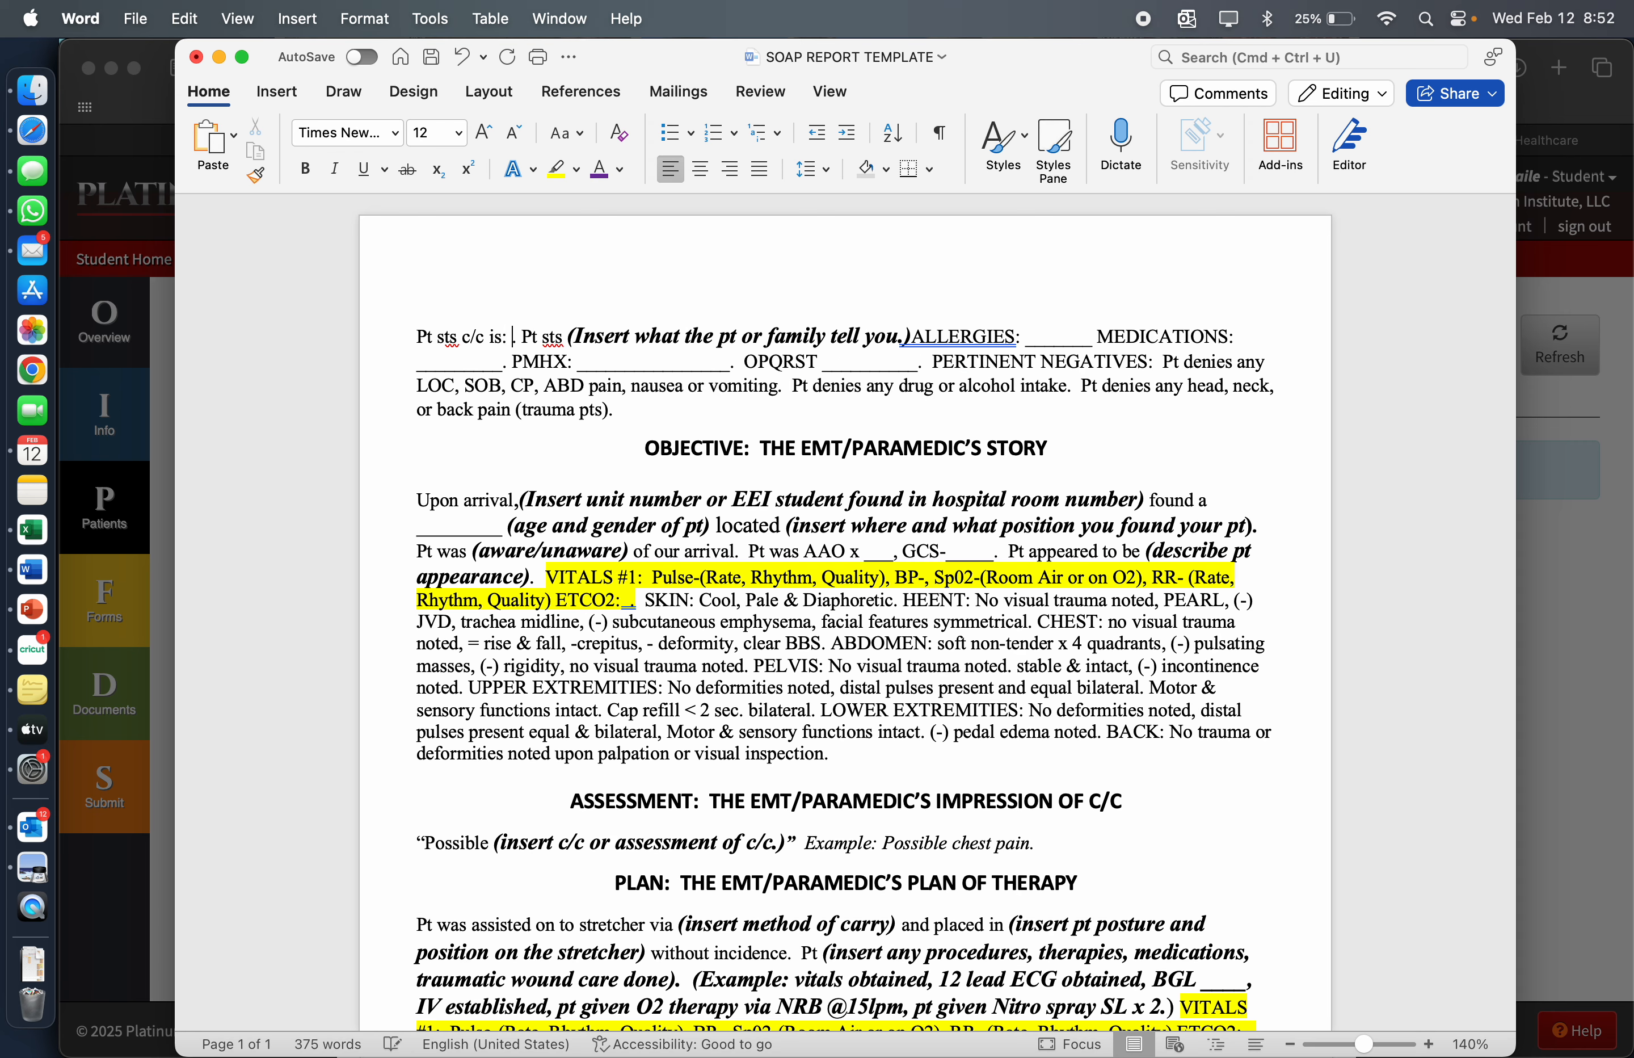
pyautogui.write('a')
pyautogui.write('bdominal pa')
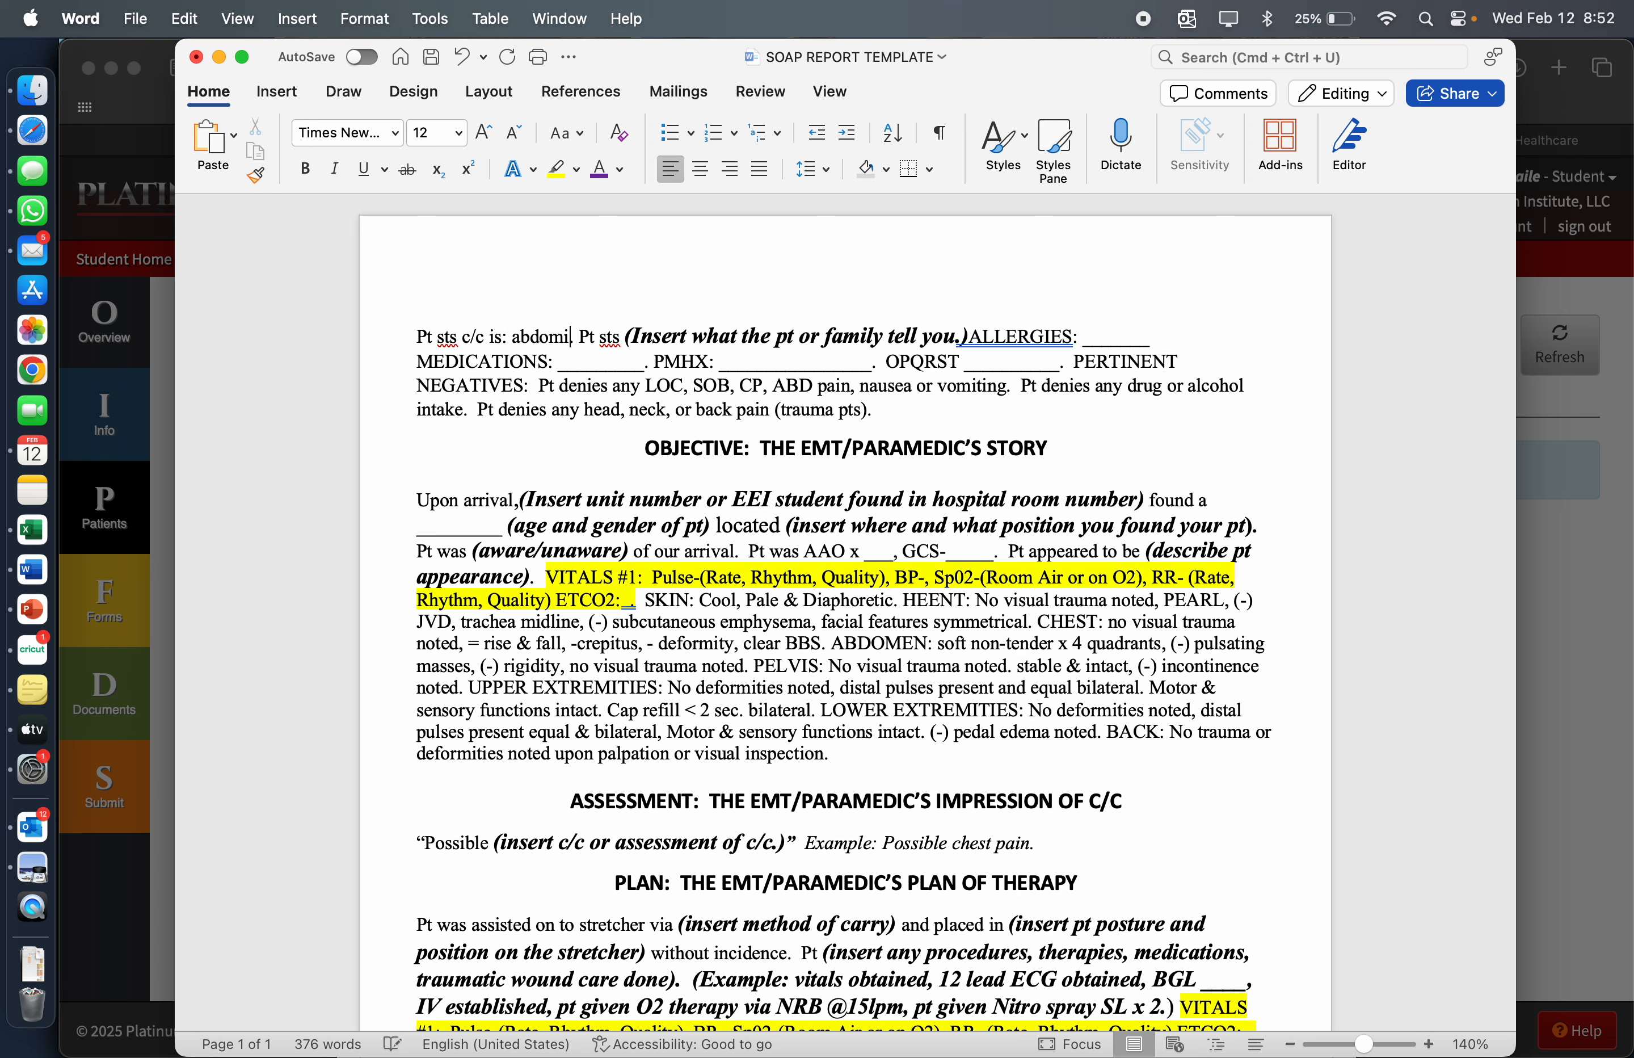
pyautogui.write('in.')
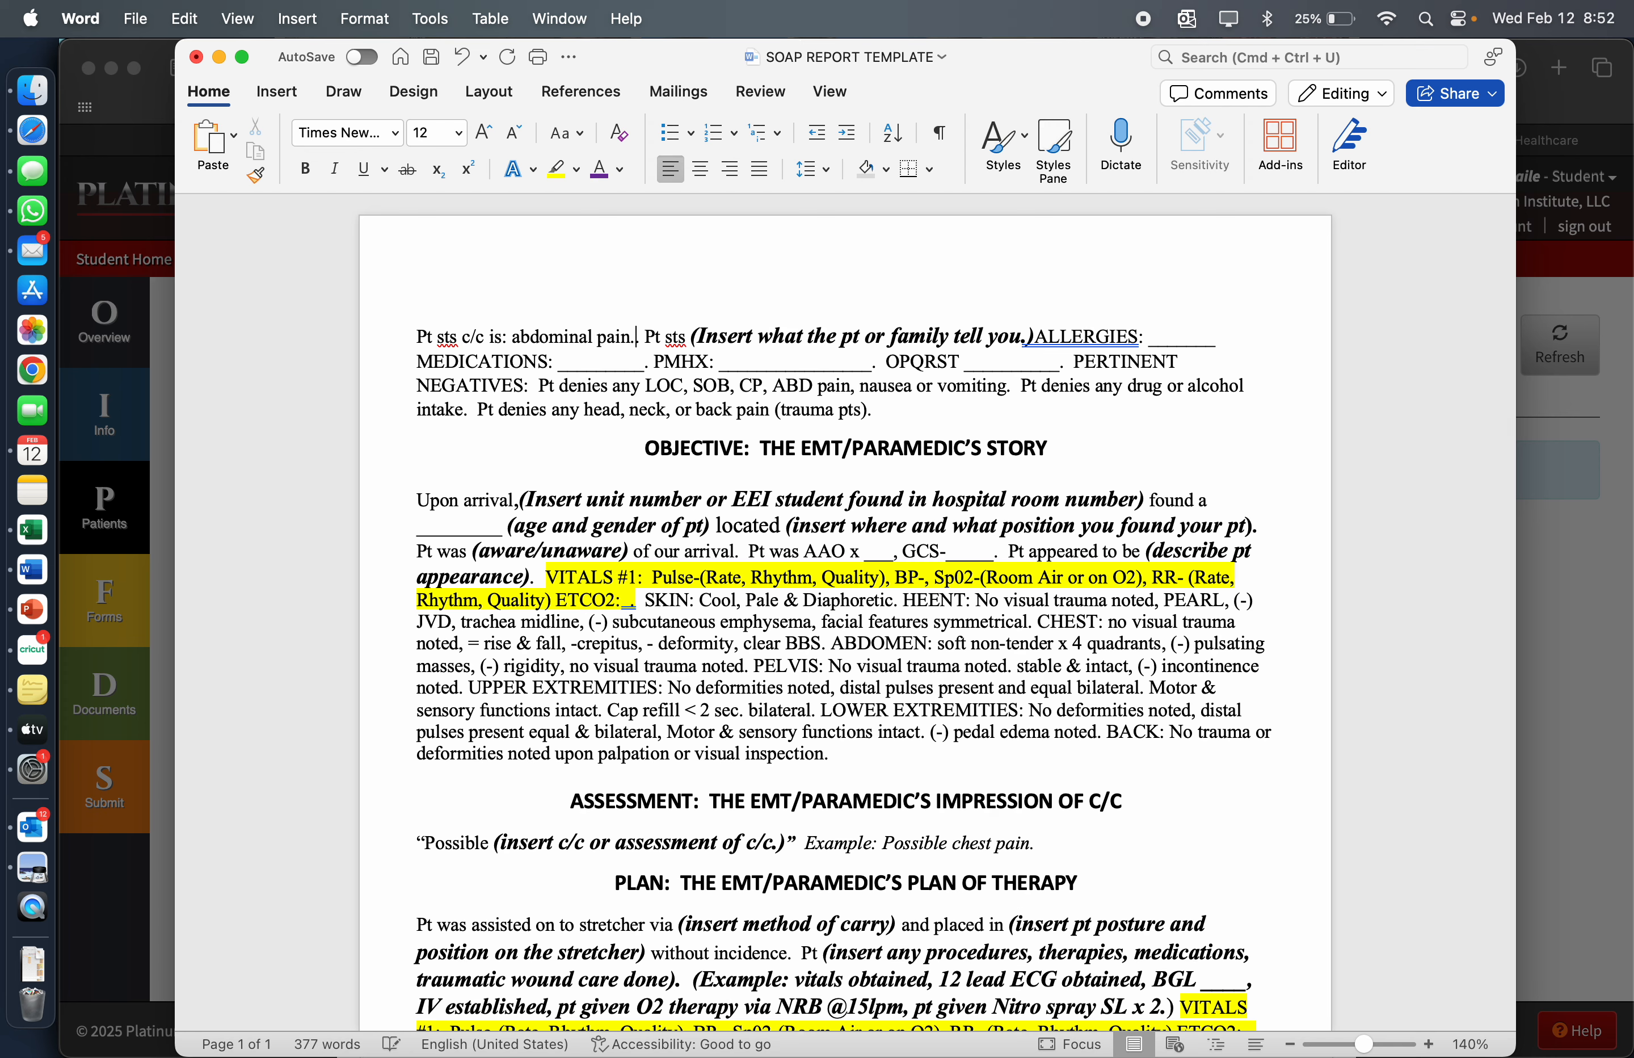
# Replace the bold placeholder about what the patient or family tells you with "pain began after lunch."
pyautogui.moveTo(692, 336); pyautogui.dragTo(1010, 349)
pyautogui.press('BackSpace')
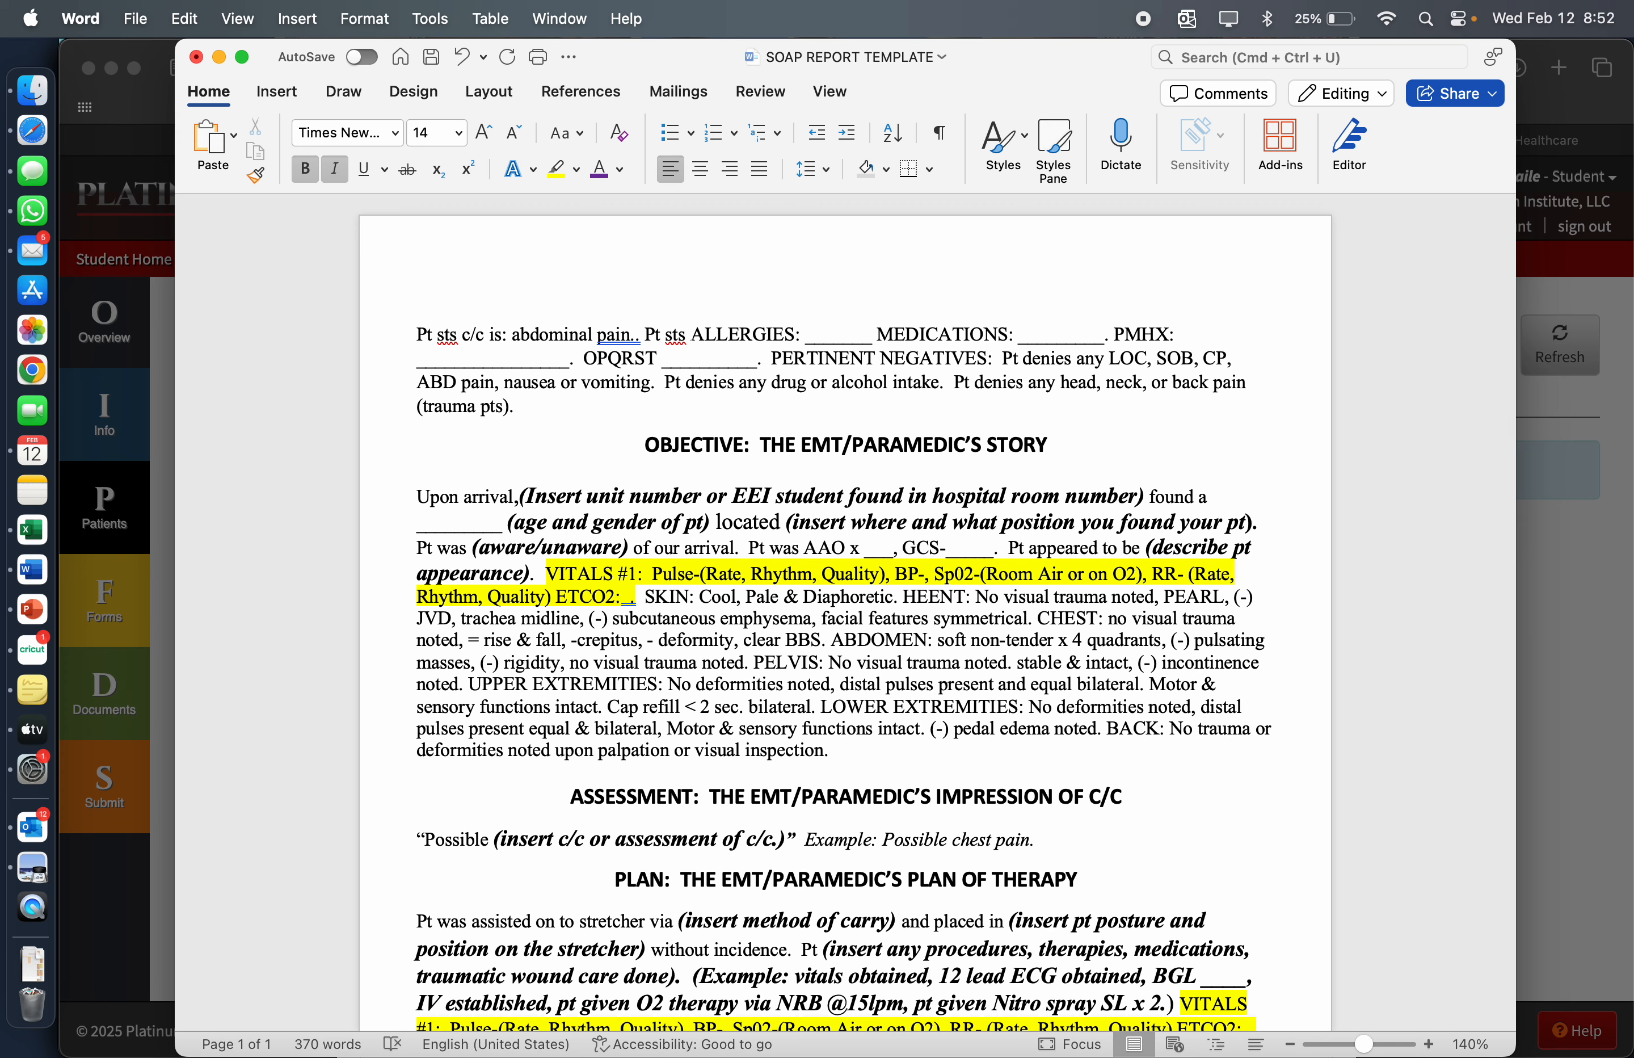
pyautogui.write('pain began af')
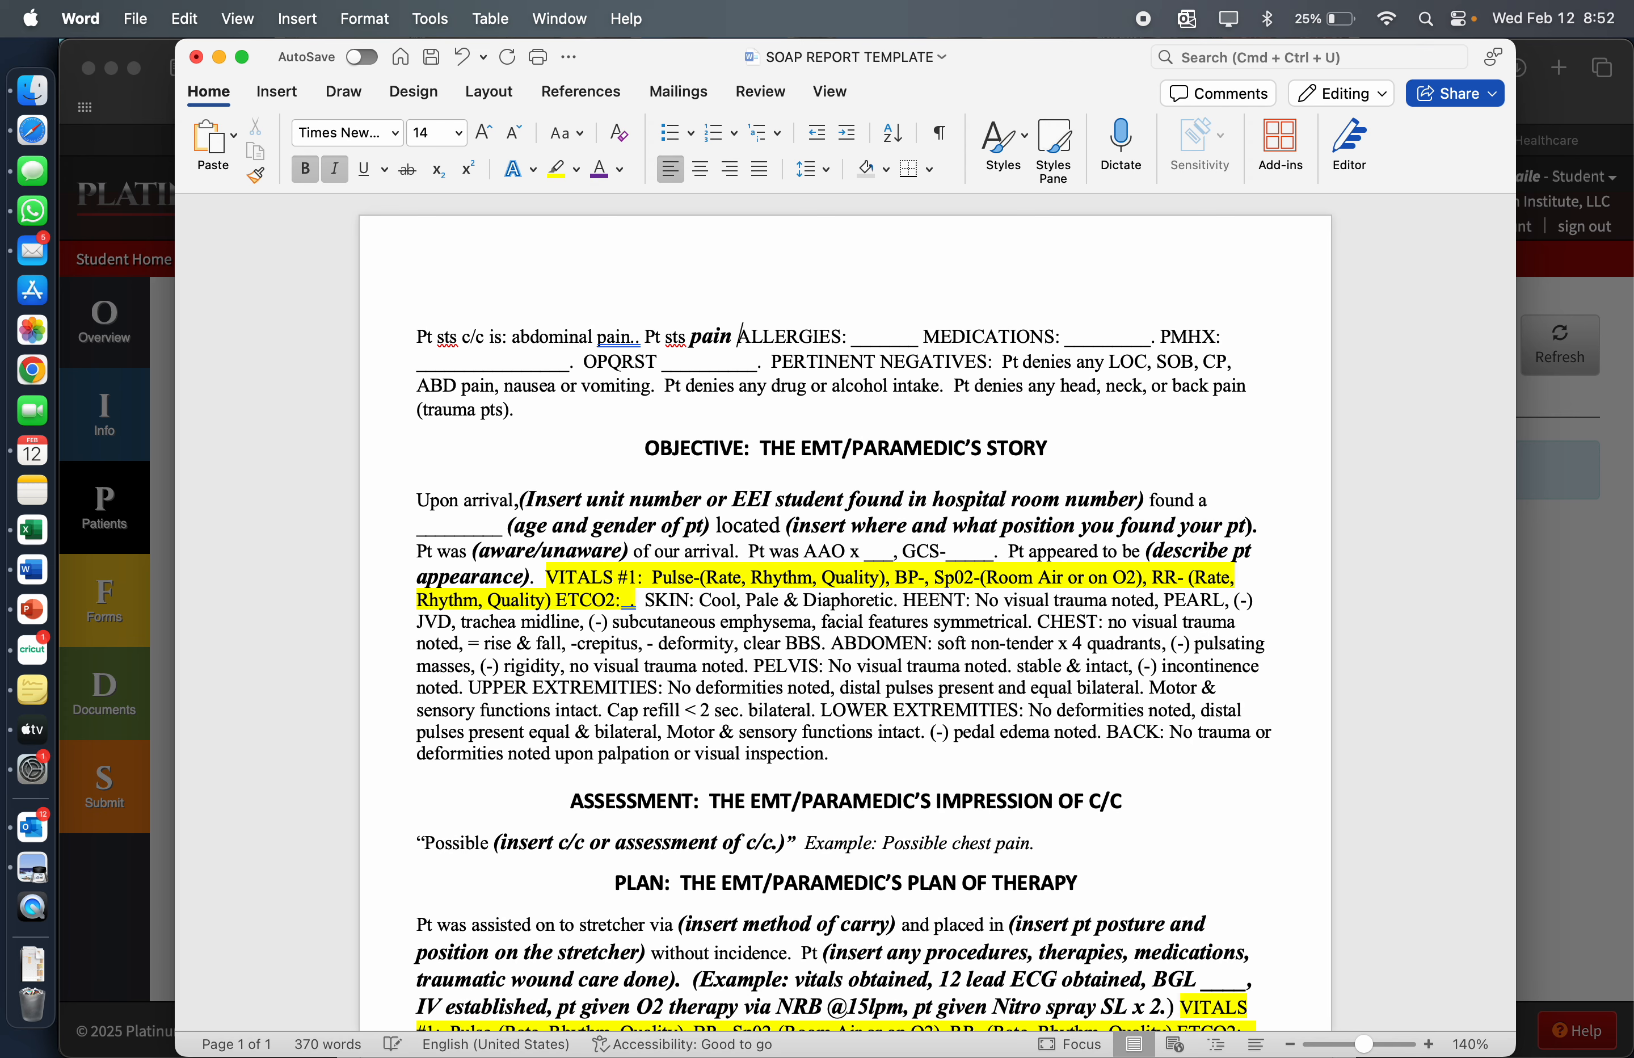
pyautogui.write('ter lunch.')
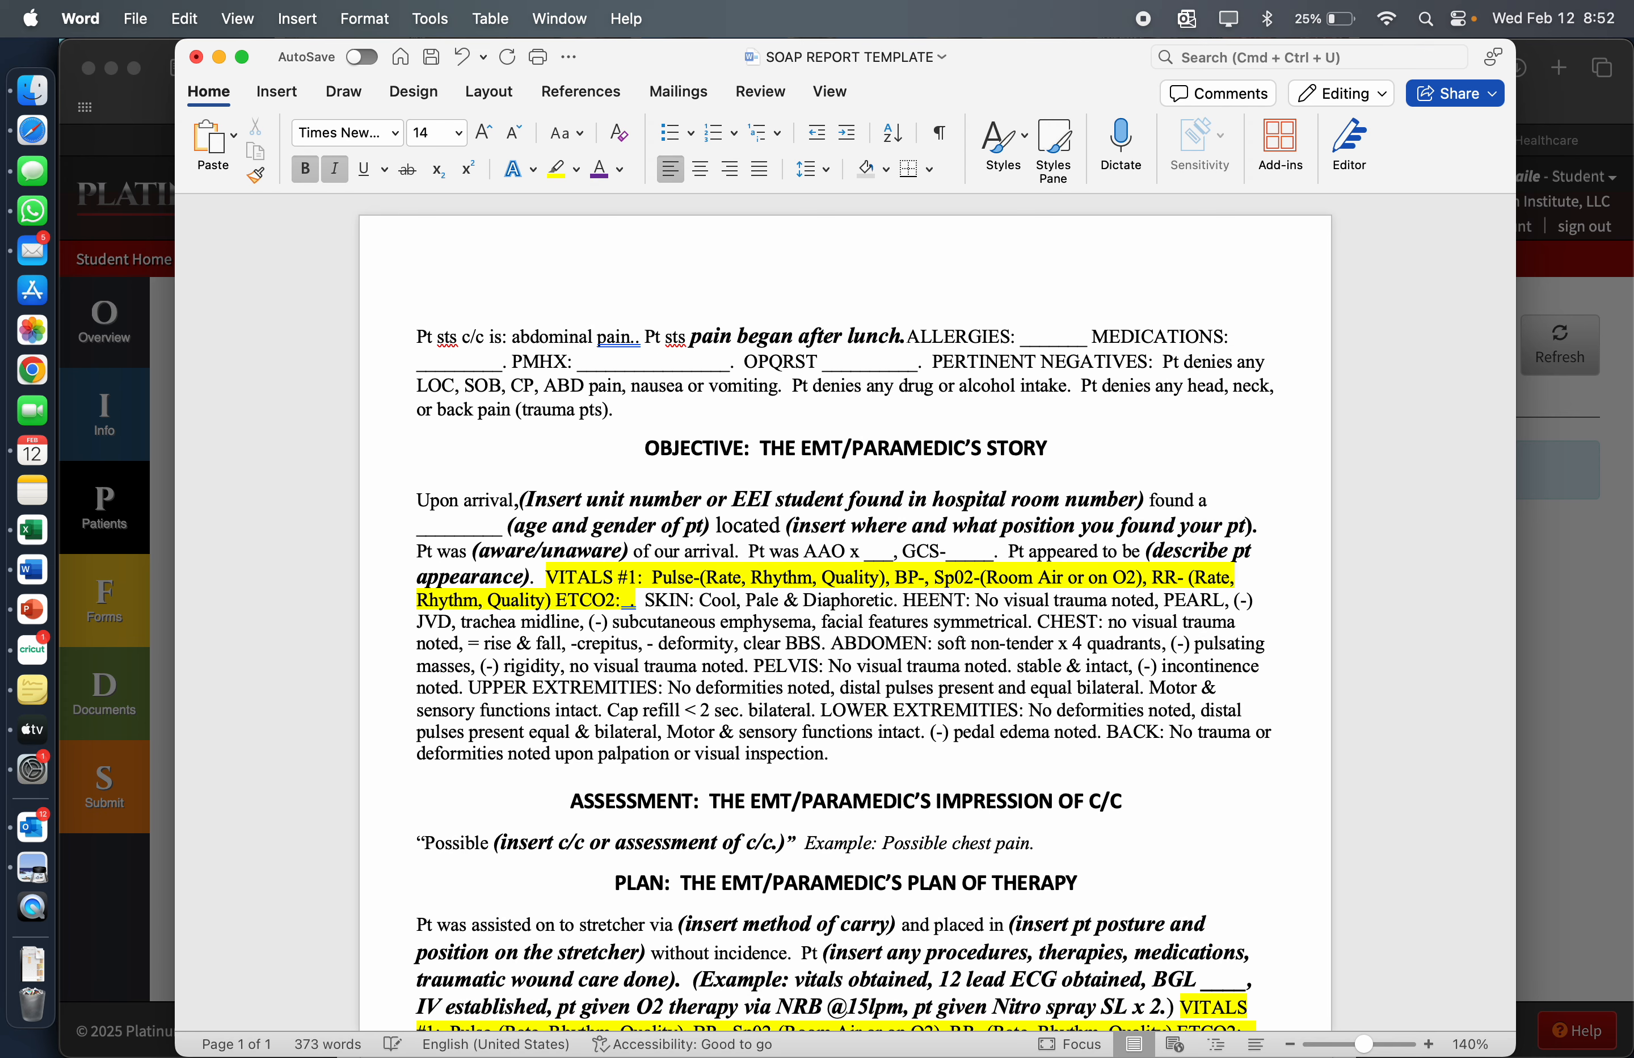
# Fill in the ALLERGIES blank of the subjective paragraph with "Bees"
pyautogui.click(1093, 339)
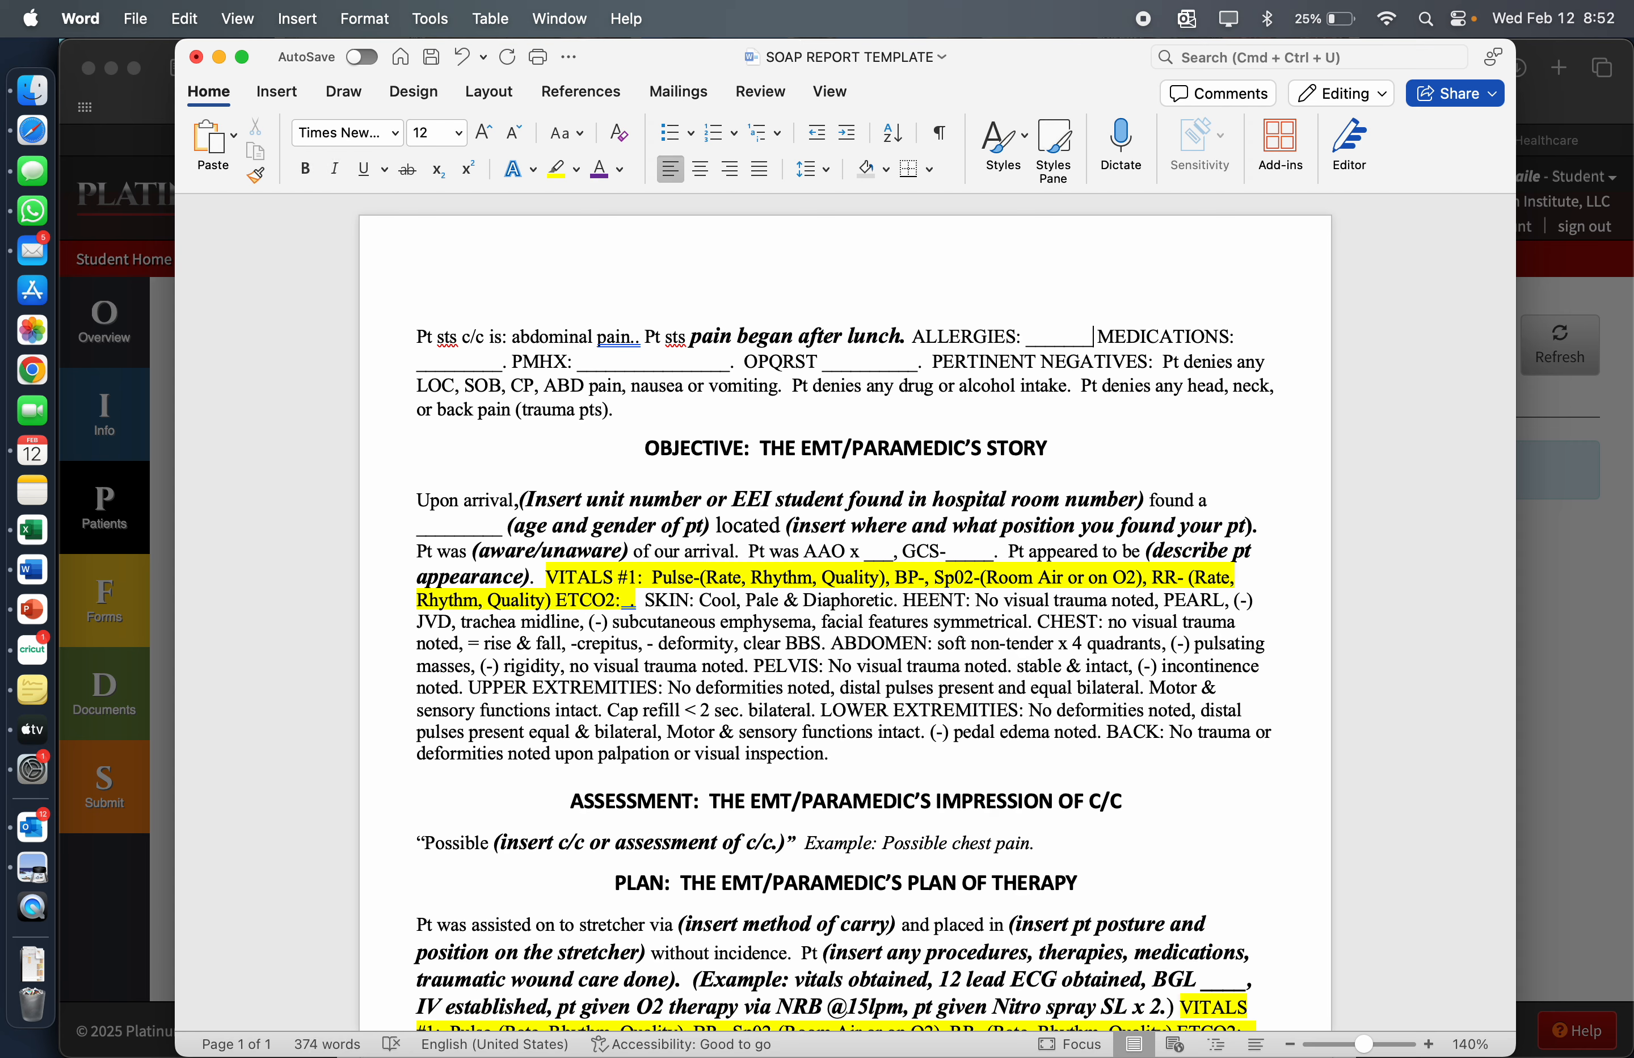
pyautogui.press('BackSpace')
pyautogui.press('BackSpace')
pyautogui.press('BackSpace')
pyautogui.press('BackSpace')
pyautogui.press('BackSpace')
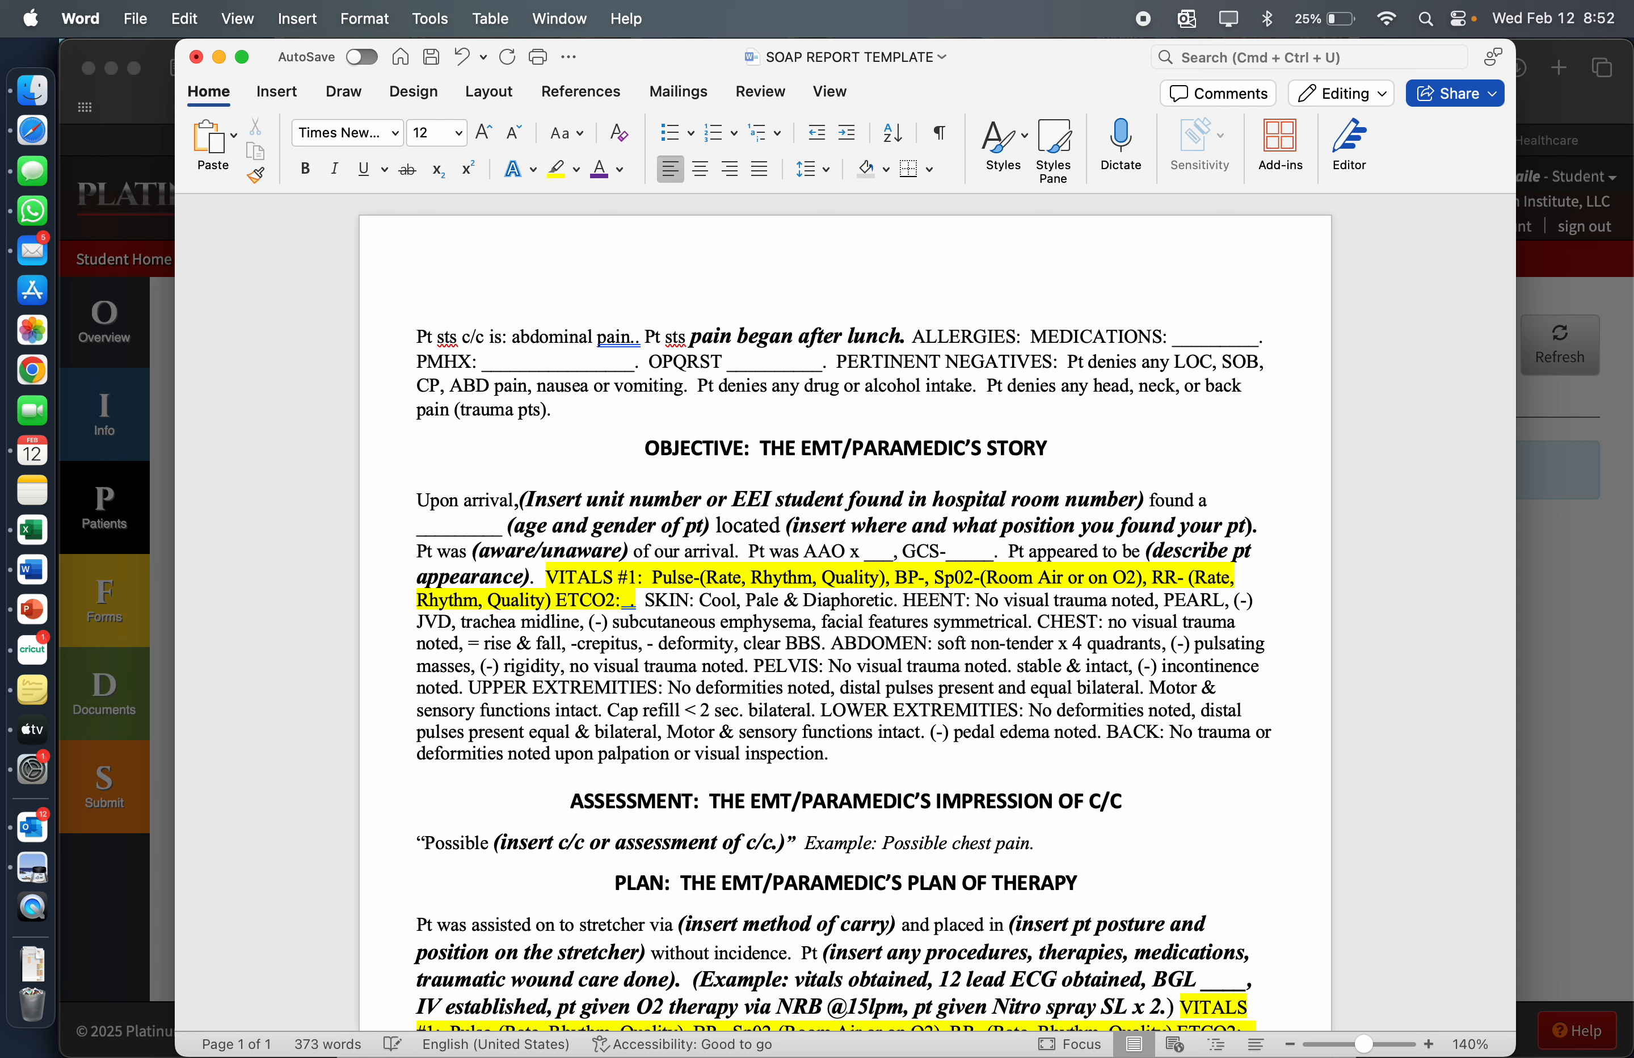
pyautogui.write('Bees')
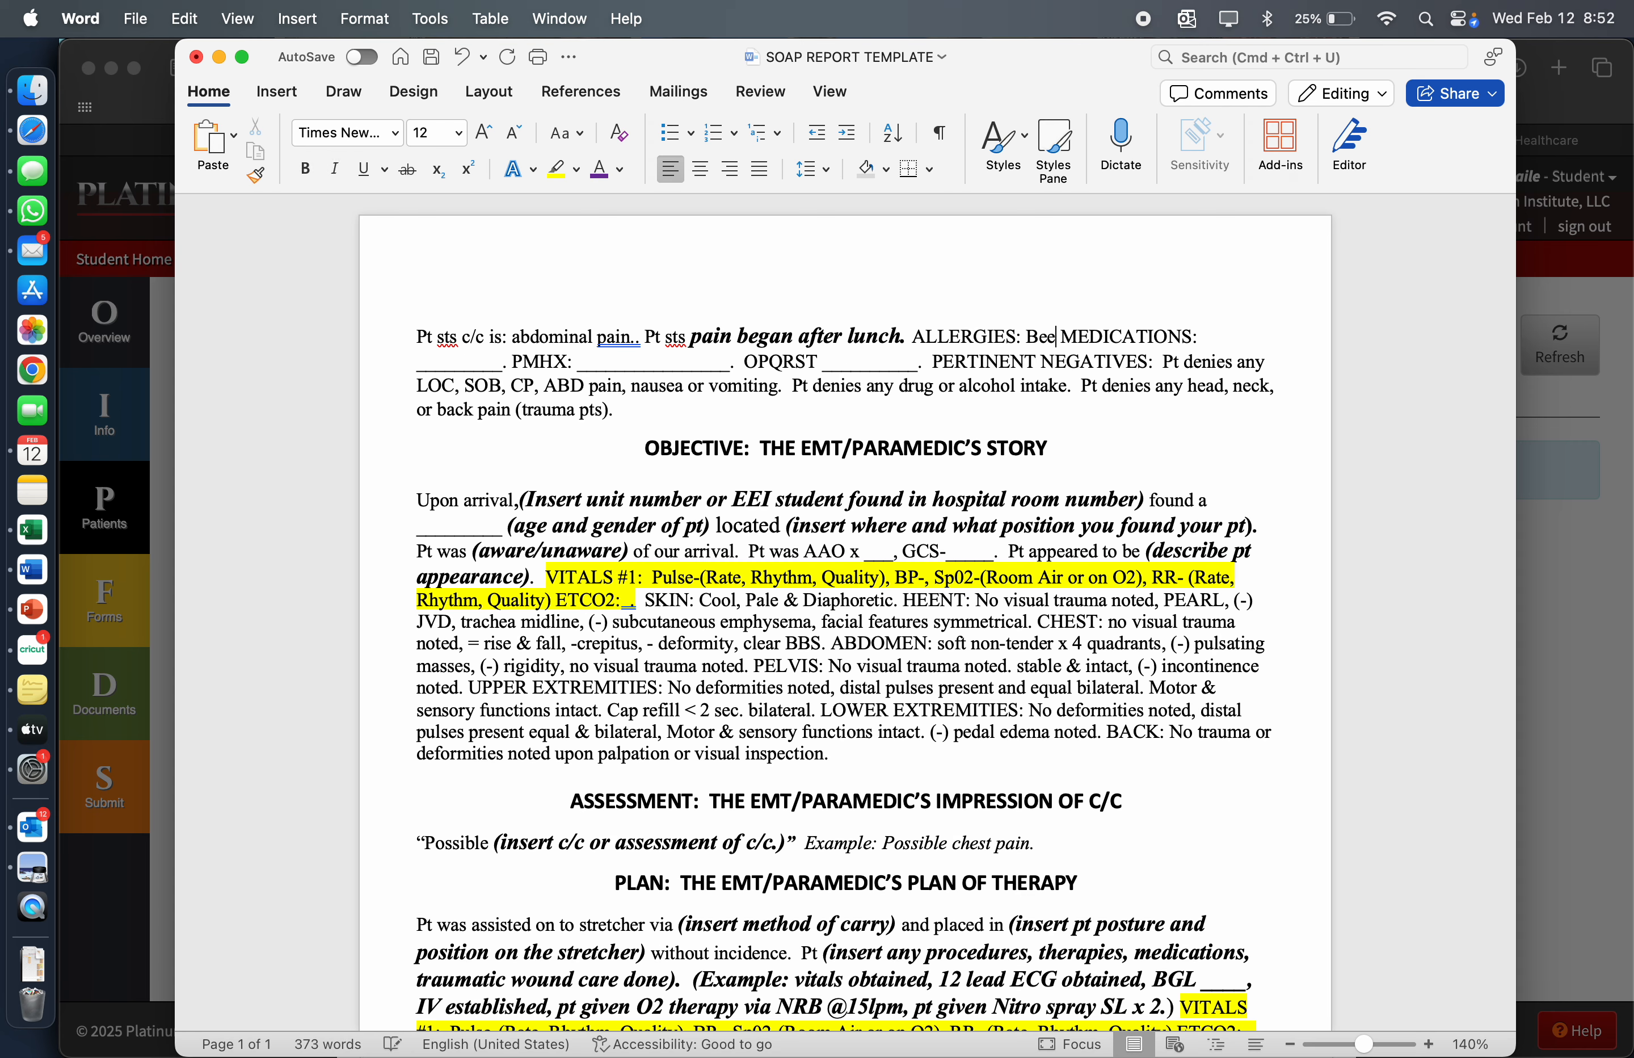
# Fill in the MEDICATIONS blank of the subjective paragraph with "Lisinopril, ASA"
pyautogui.click(502, 365)
pyautogui.press('BackSpace')
pyautogui.press('BackSpace')
pyautogui.press('BackSpace')
pyautogui.press('BackSpace')
pyautogui.press('BackSpace')
pyautogui.press('BackSpace')
pyautogui.press('BackSpace')
pyautogui.press('BackSpace')
pyautogui.press('BackSpace')
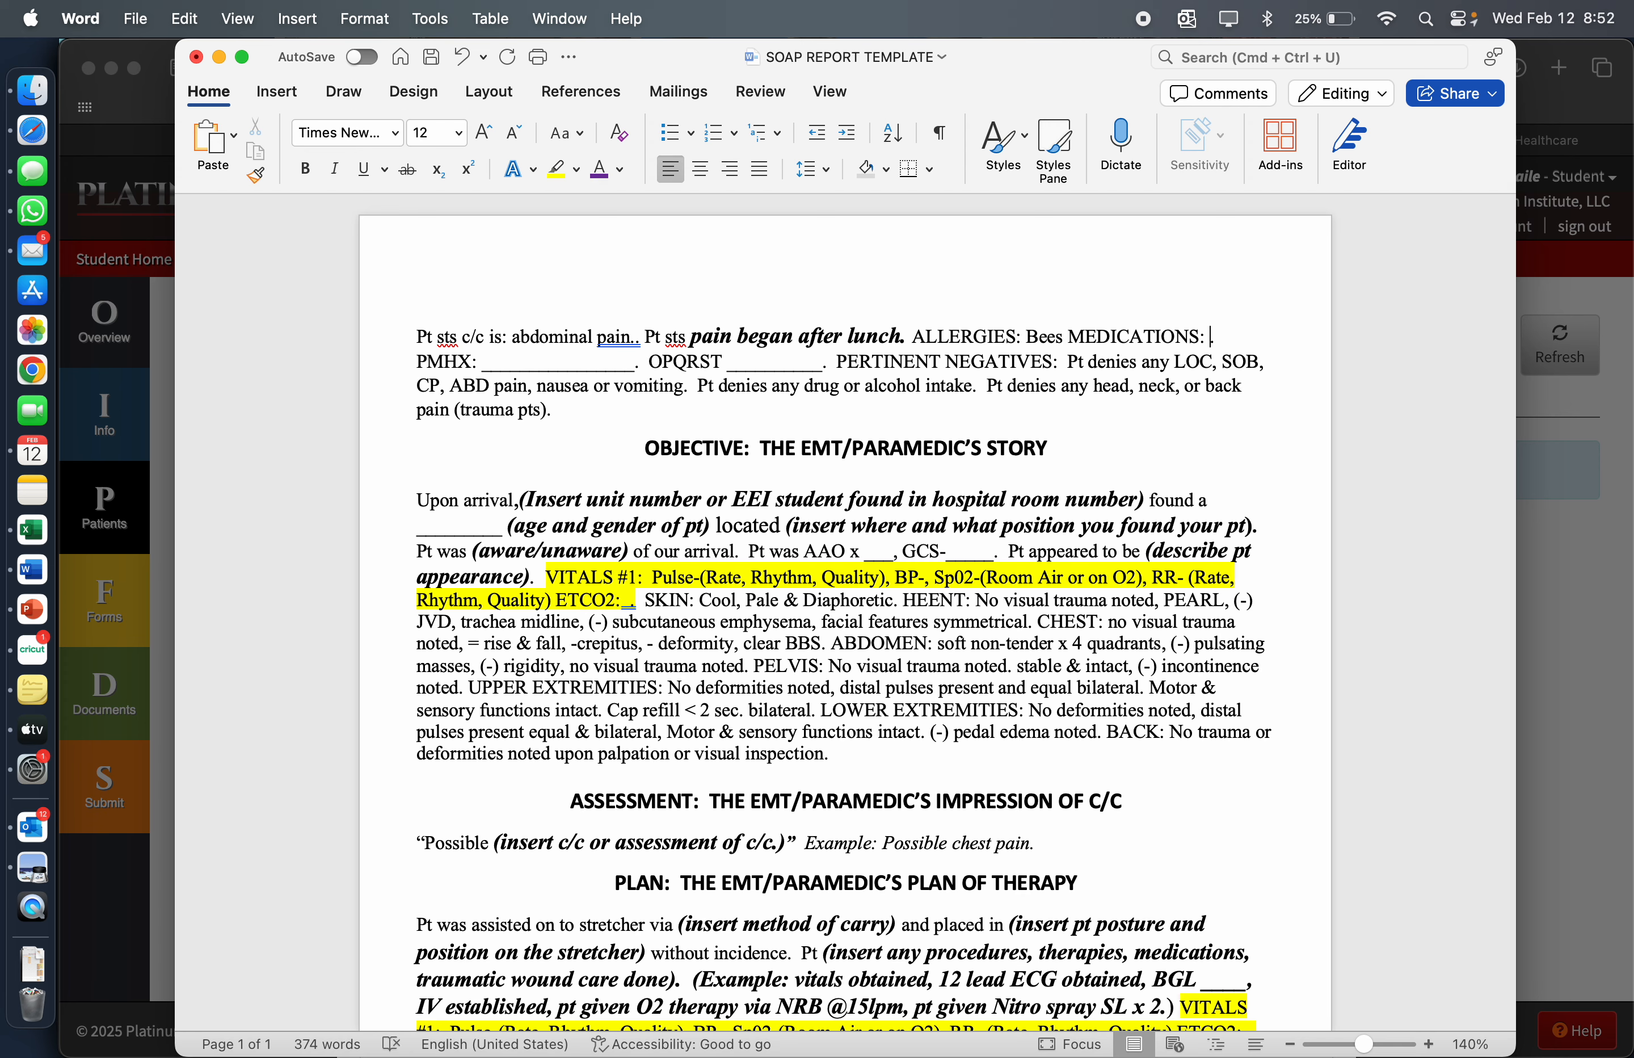
pyautogui.write('Lisinopril, ')
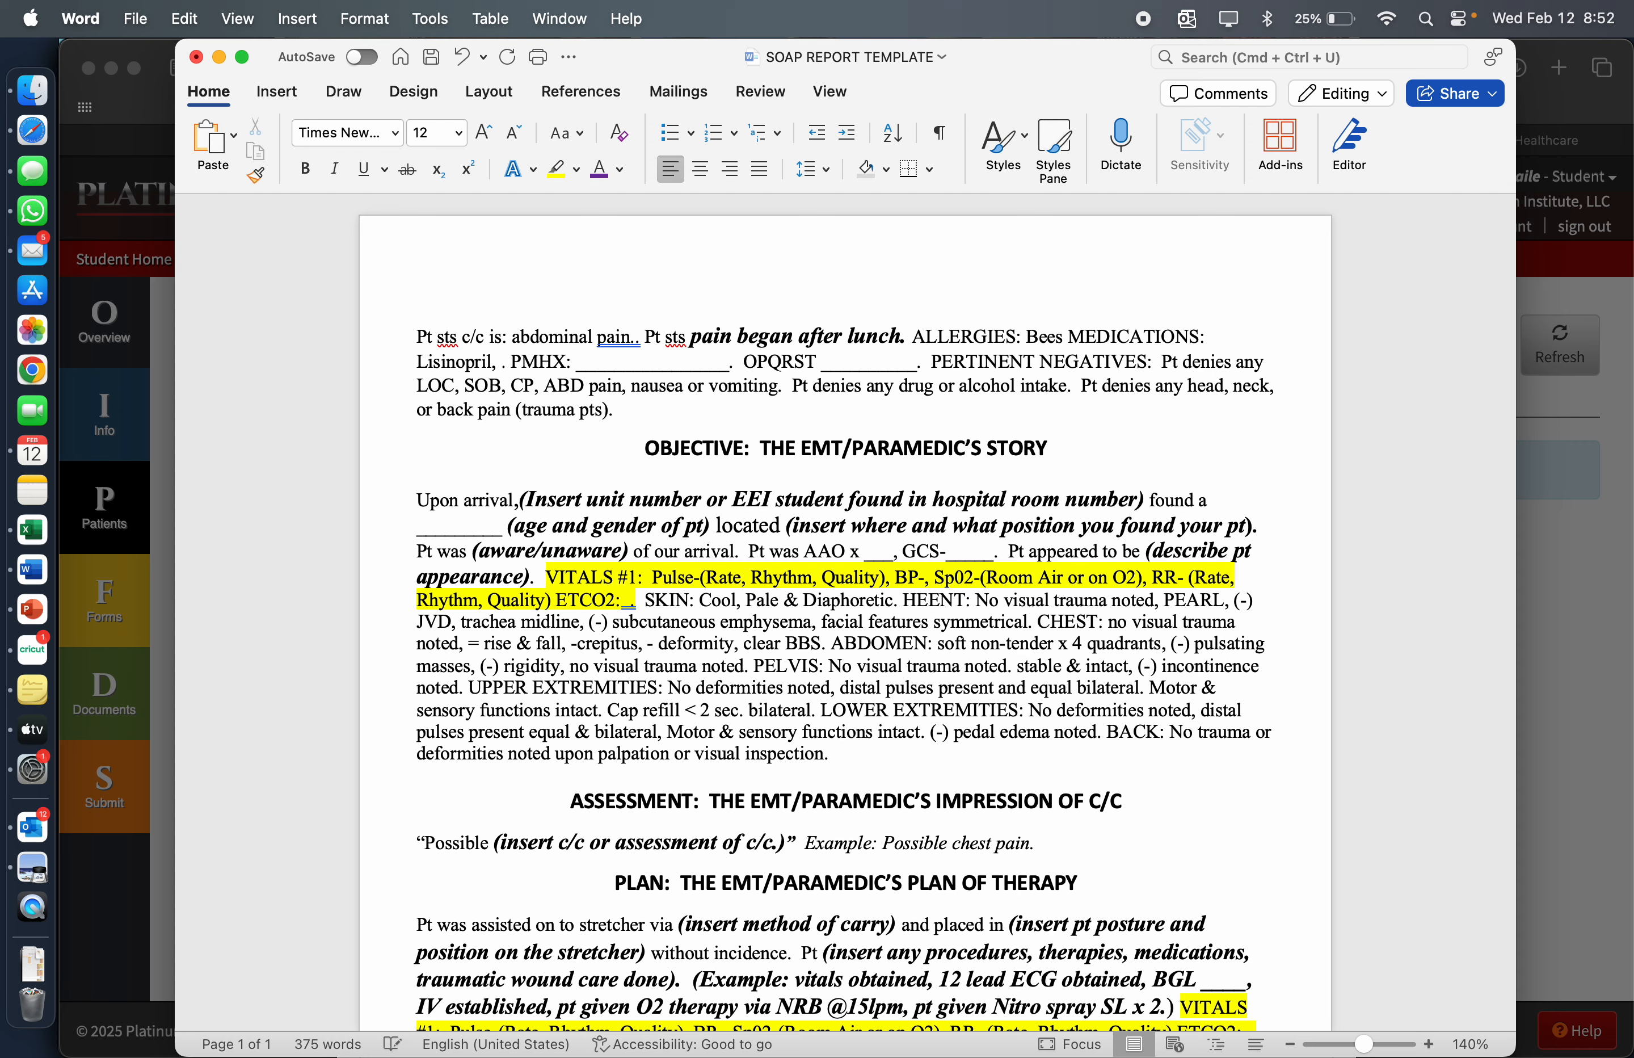
pyautogui.write('ASA')
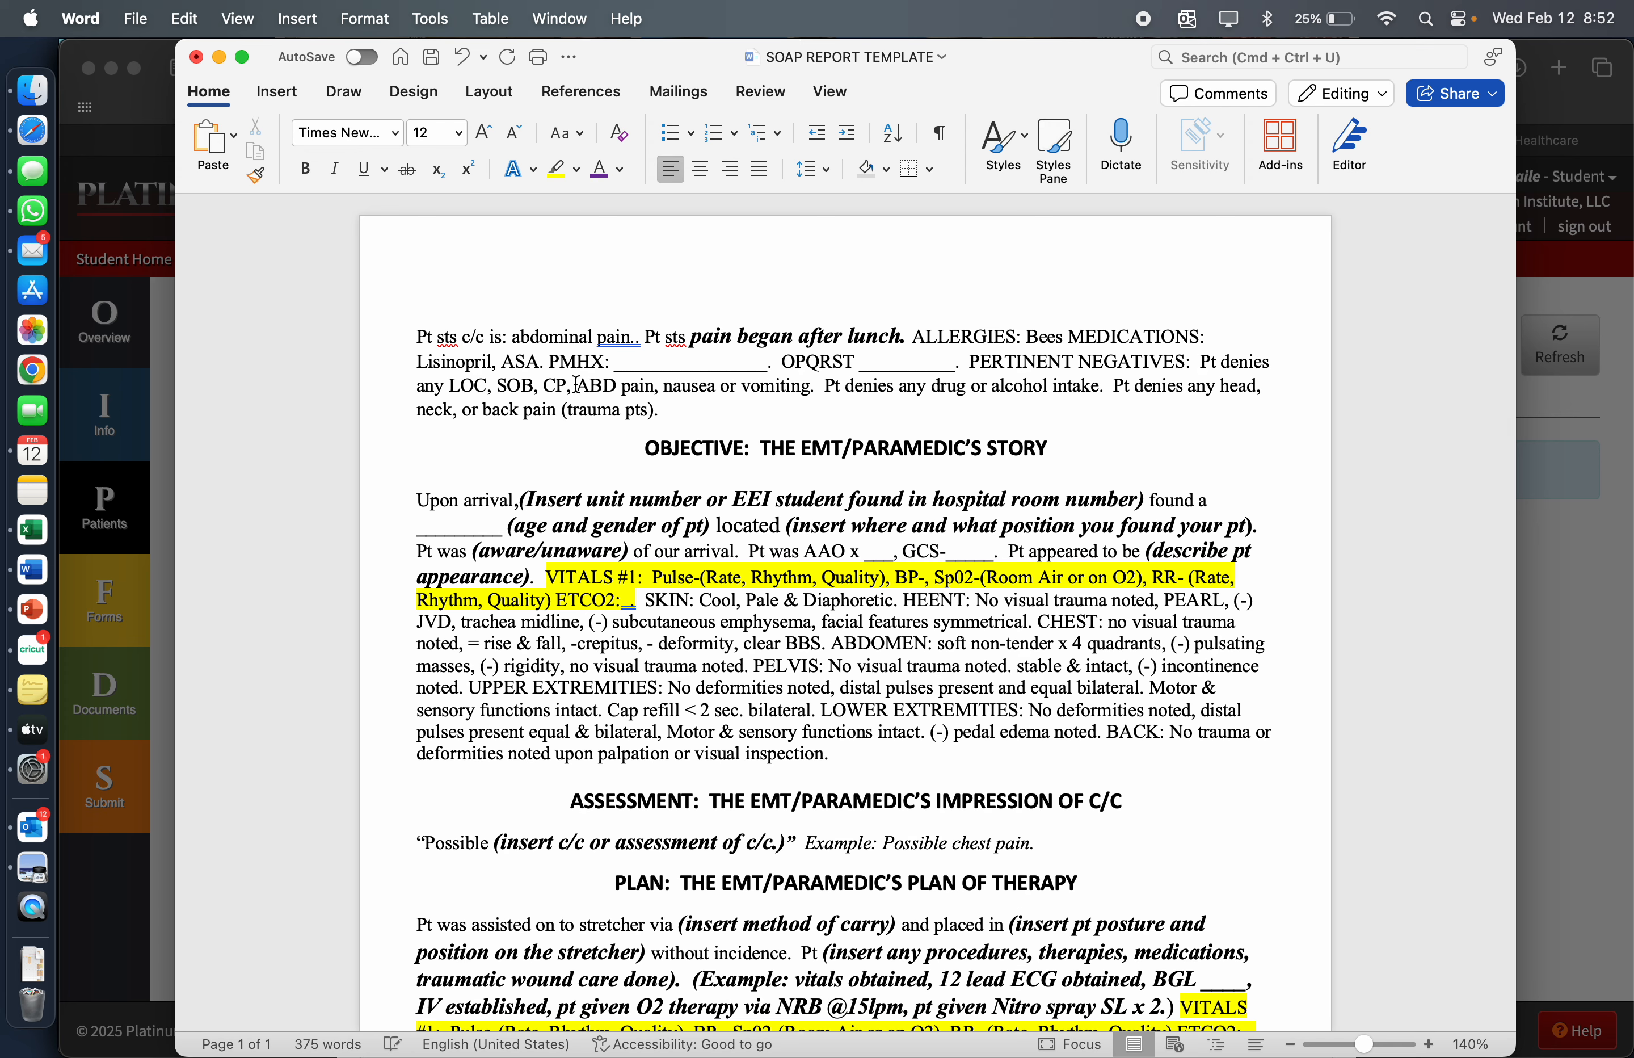
# Fill in the PMHX blank of the subjective paragraph with "HTN, DM"
pyautogui.click(769, 362)
pyautogui.press('BackSpace')
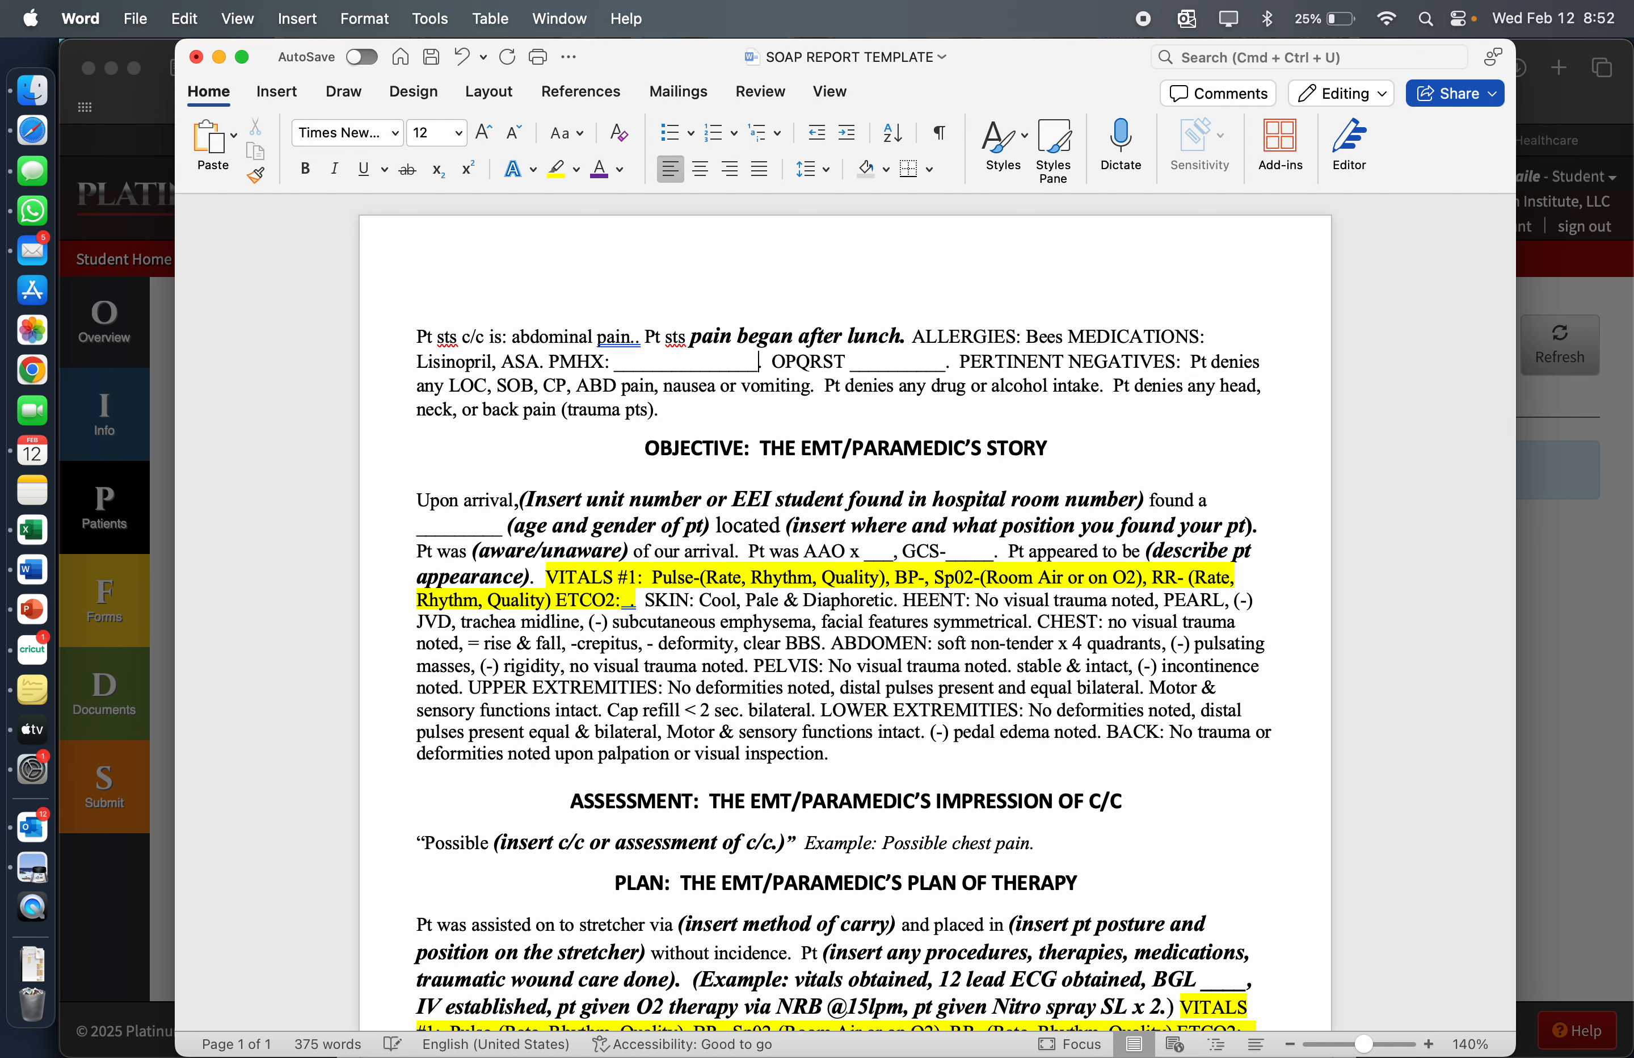
pyautogui.press('BackSpace')
pyautogui.press('BackSpace')
pyautogui.press('BackSpace')
pyautogui.press('BackSpace')
pyautogui.press('BackSpace')
pyautogui.press('BackSpace')
pyautogui.press('BackSpace')
pyautogui.press('BackSpace')
pyautogui.press('BackSpace')
pyautogui.press('BackSpace')
pyautogui.press('BackSpace')
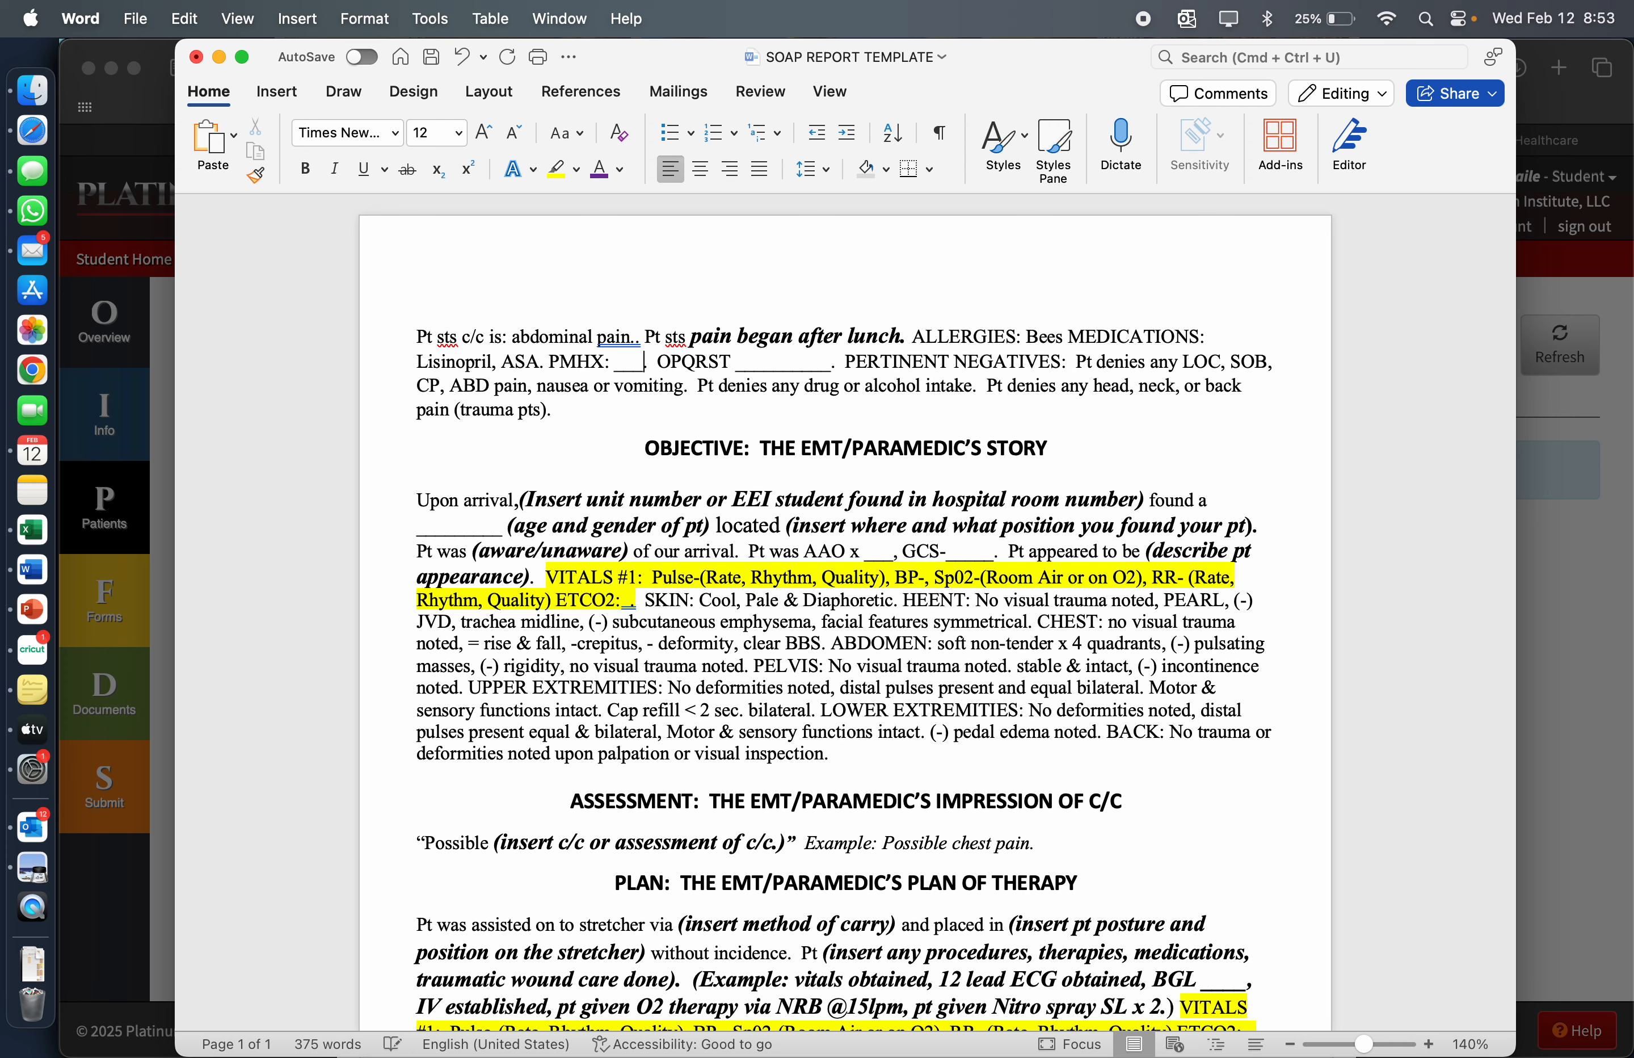
pyautogui.press('BackSpace')
pyautogui.press('BackSpace')
pyautogui.press('BackSpace')
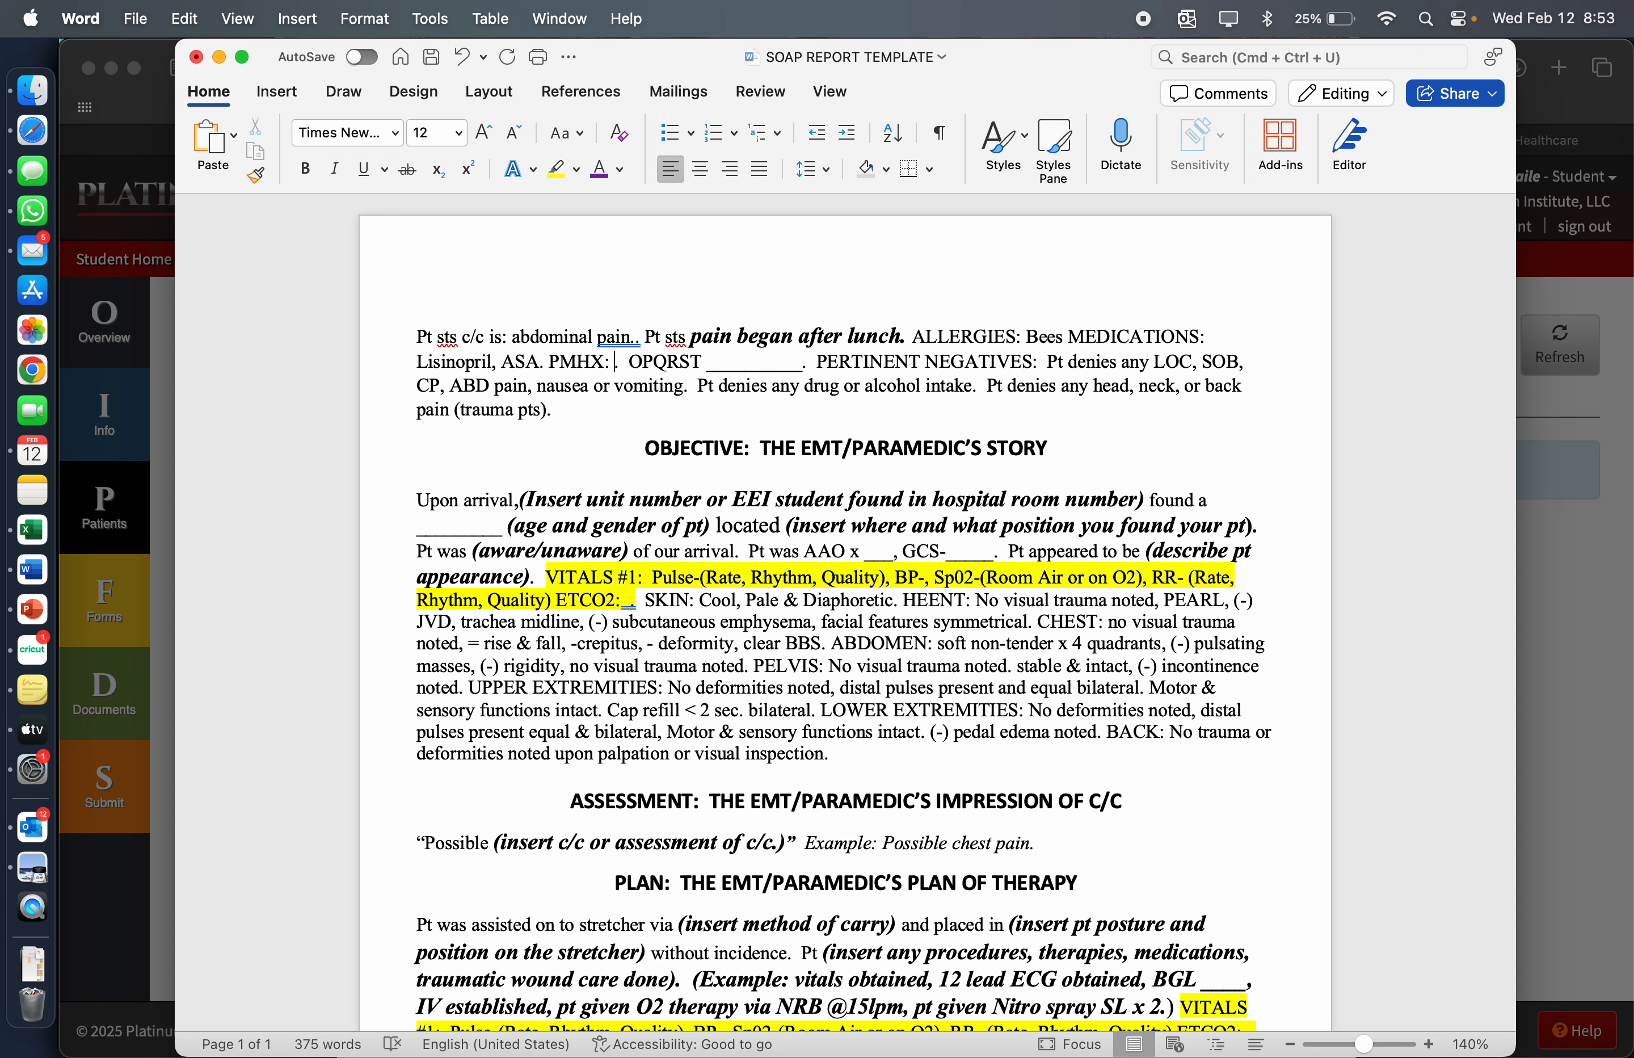
pyautogui.write('HTN, DM.')
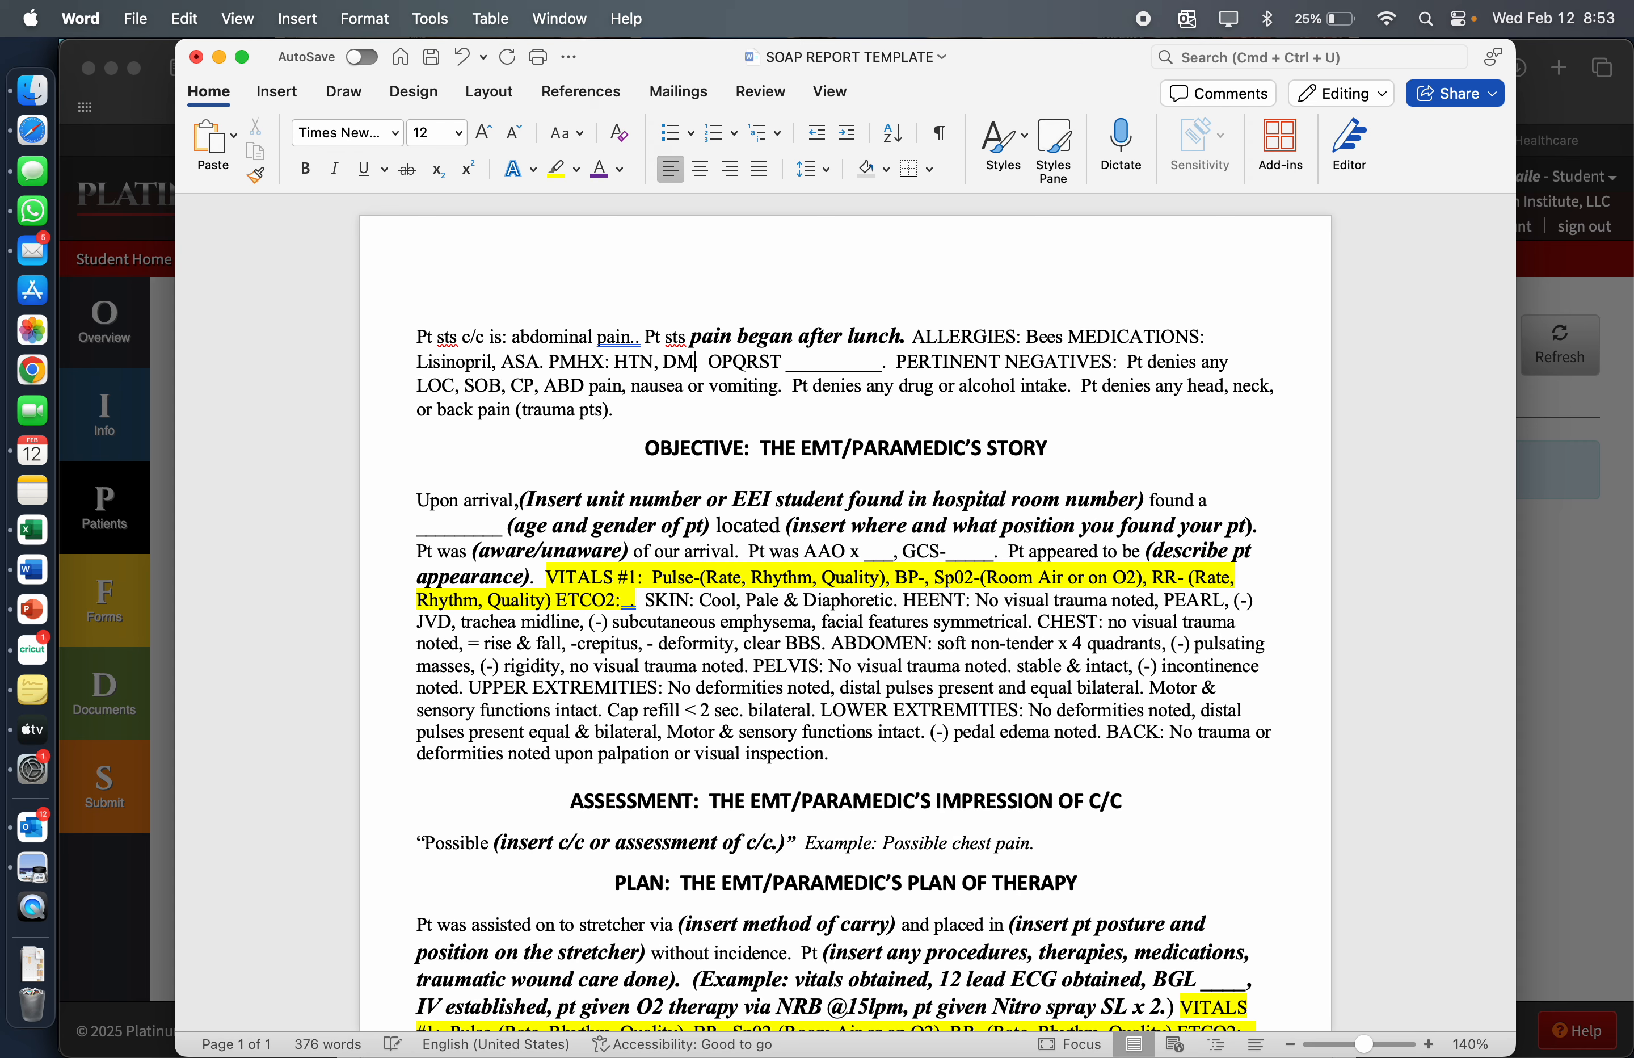
# Remove the underscore blank after OPQRST in the subjective paragraph
pyautogui.click(883, 367)
pyautogui.press('BackSpace')
pyautogui.press('BackSpace')
pyautogui.press('BackSpace')
pyautogui.press('BackSpace')
pyautogui.press('BackSpace')
pyautogui.press('BackSpace')
pyautogui.press('BackSpace')
pyautogui.press('BackSpace')
pyautogui.press('BackSpace')
pyautogui.press('BackSpace')
pyautogui.press('BackSpace')
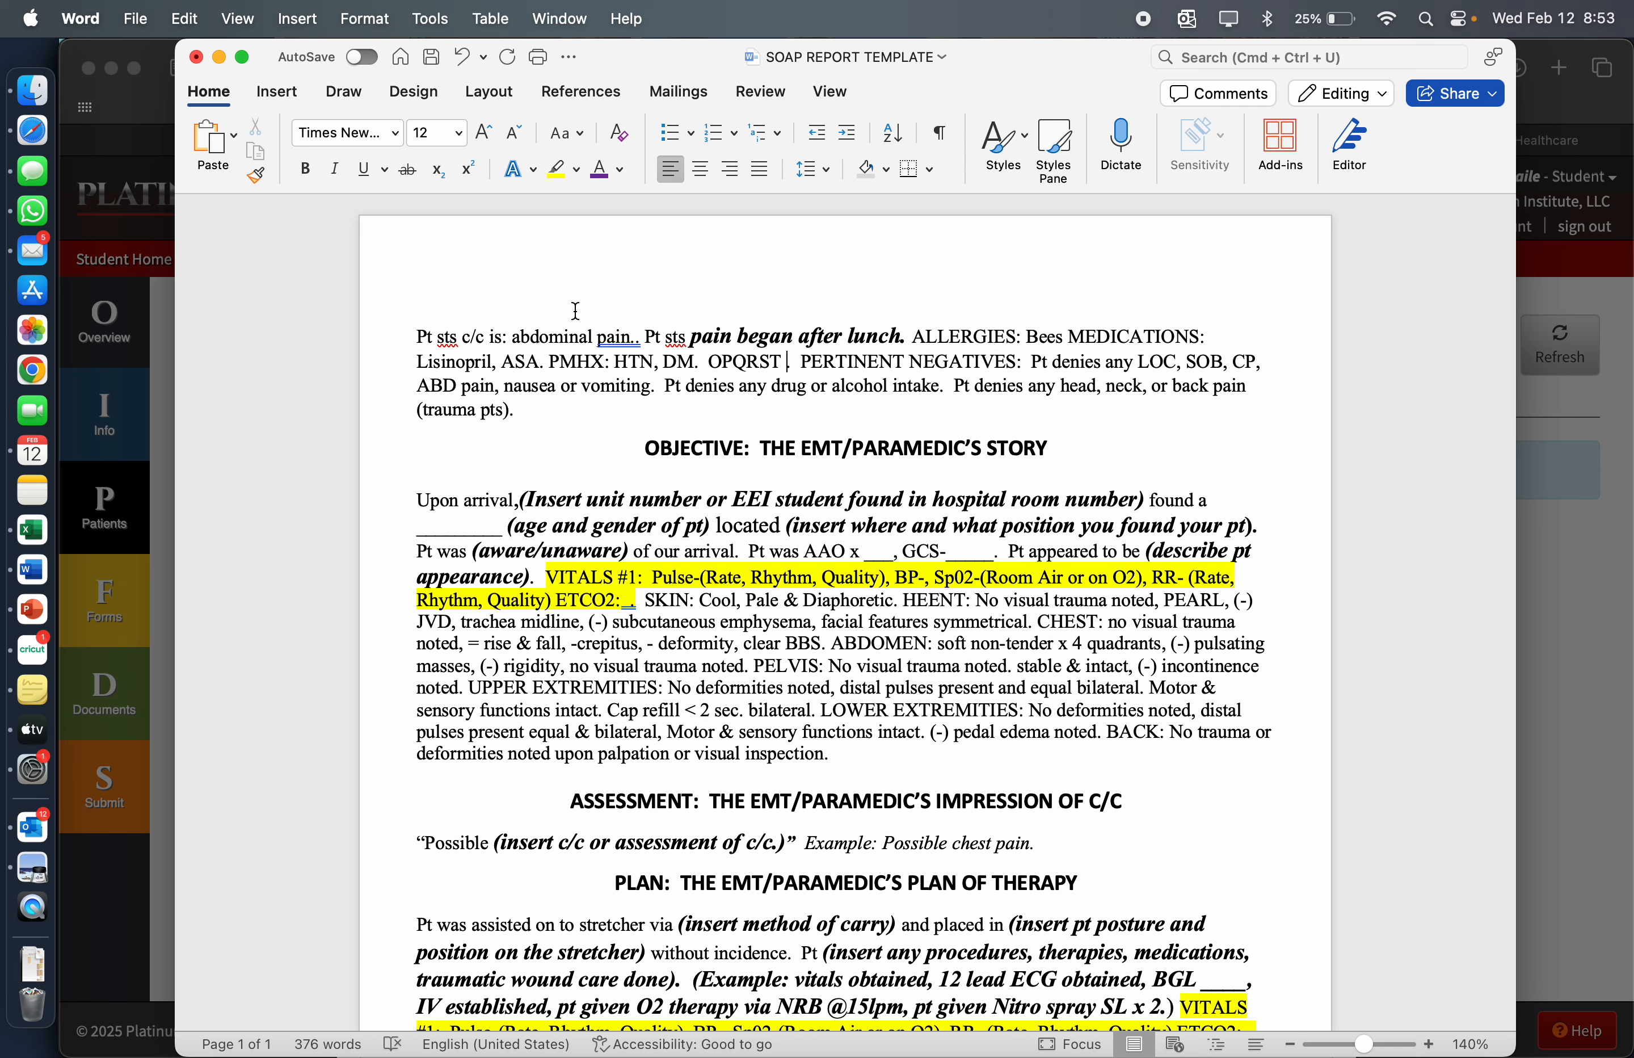
# Delete "ABD pain" and the sentence denying head, neck or back pain from the pertinent negatives
pyautogui.moveTo(417, 386); pyautogui.dragTo(490, 397)
pyautogui.press('BackSpace')
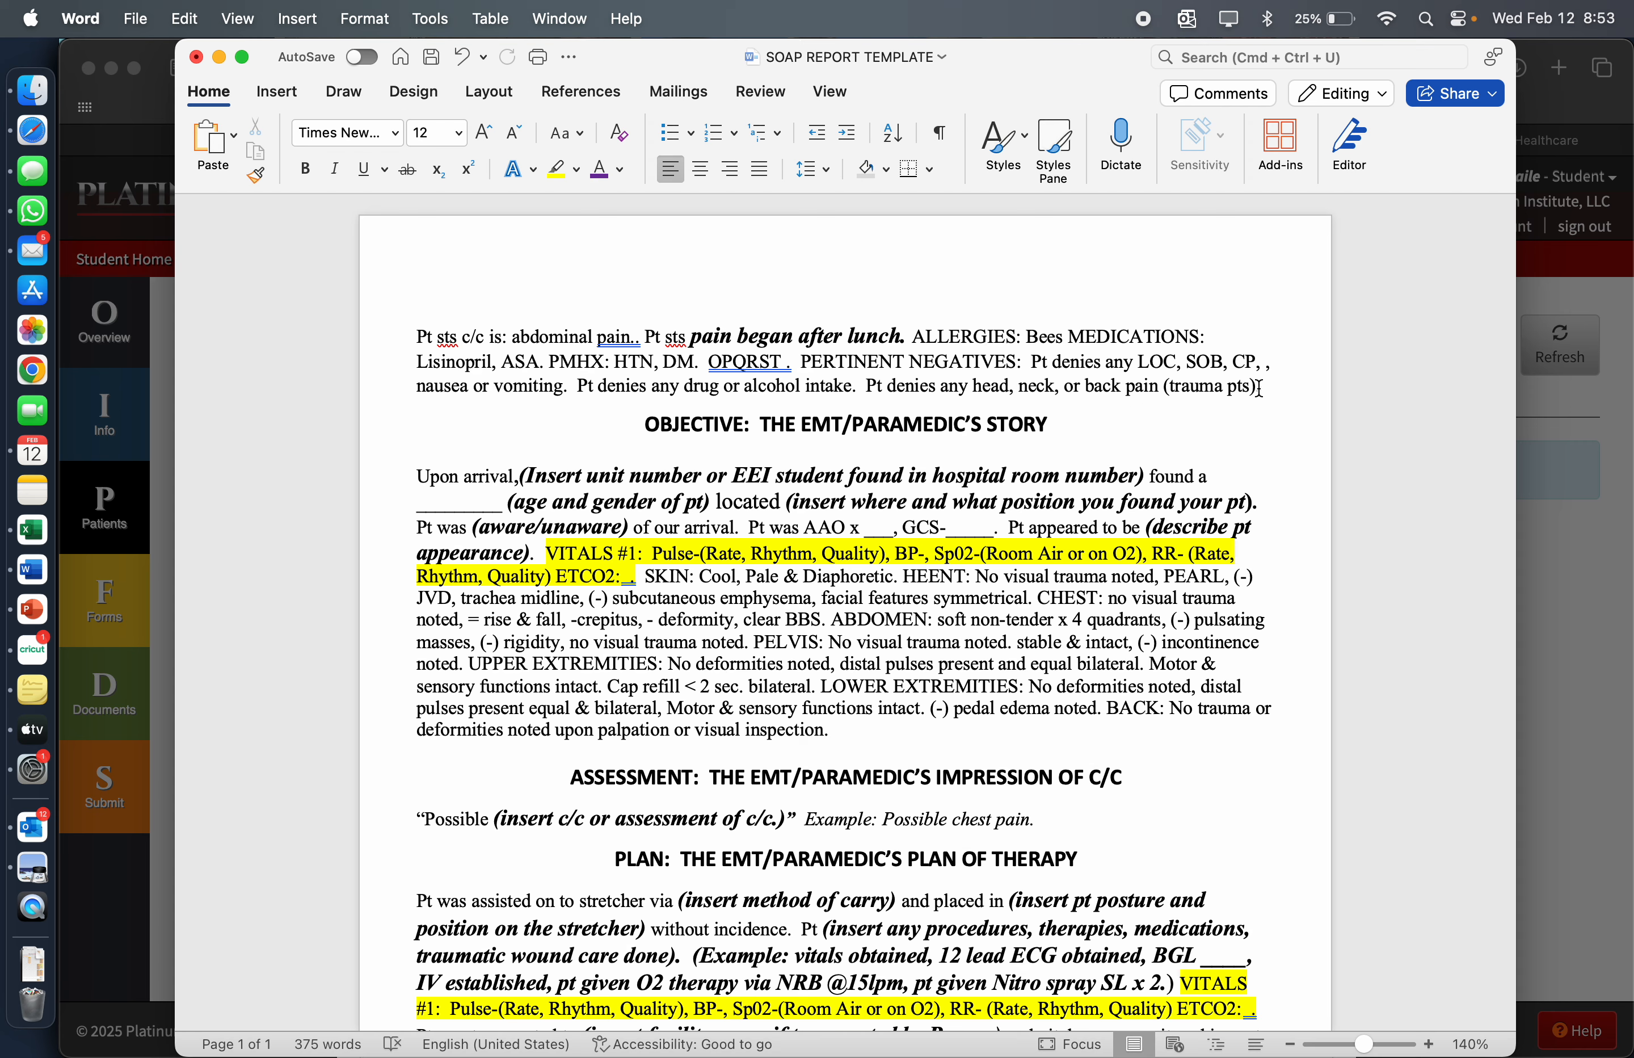
pyautogui.moveTo(1263, 388); pyautogui.dragTo(879, 401)
pyautogui.press('BackSpace')
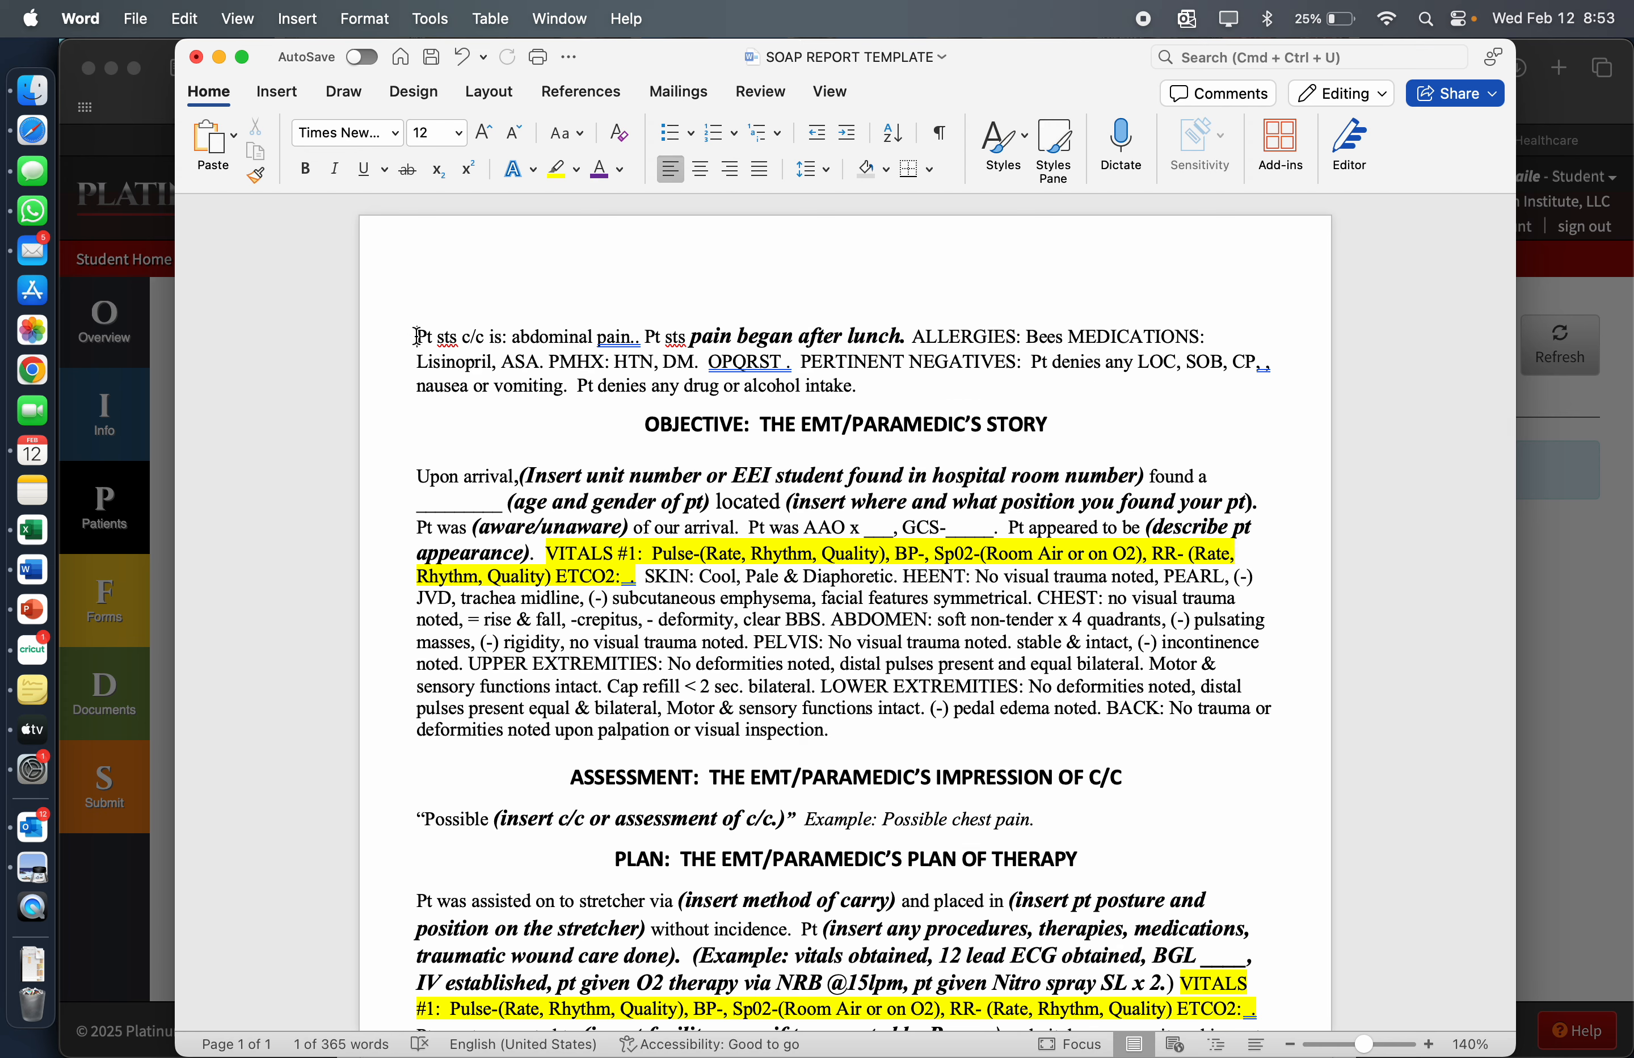
# Copy the completed subjective paragraph into the patient's Narrative/Patient Notes in Platinum Planner
pyautogui.moveTo(419, 334); pyautogui.dragTo(892, 389)
pyautogui.press('super+c')
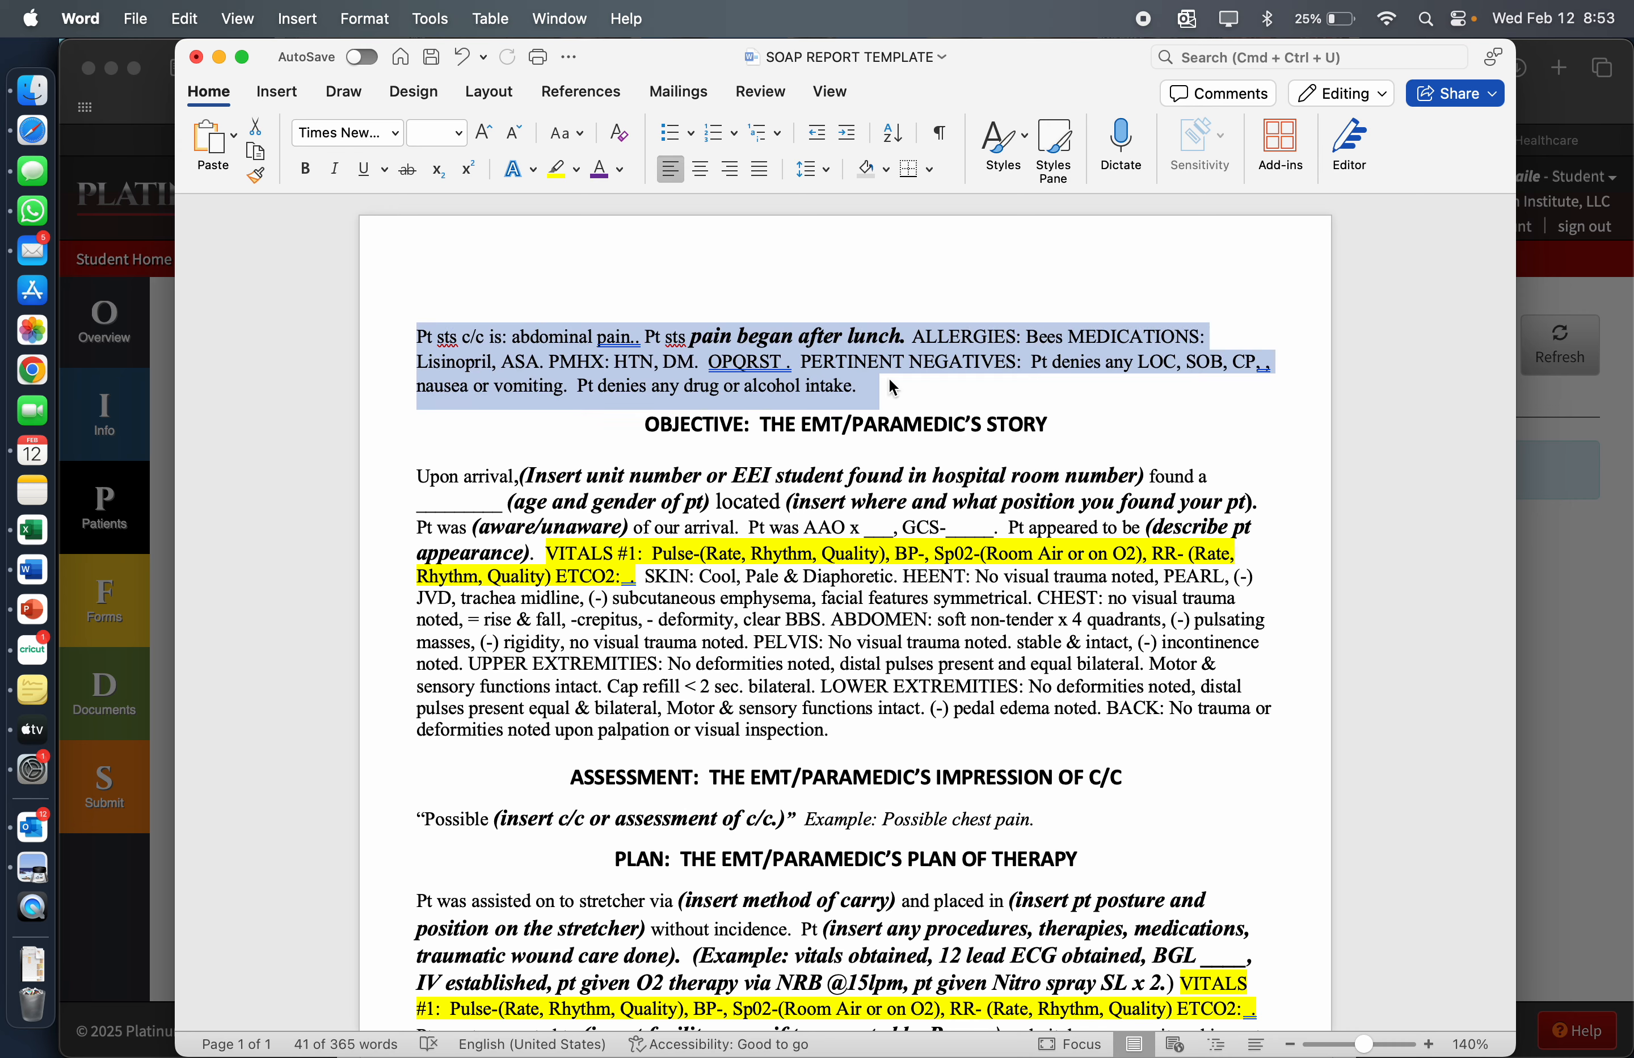
pyautogui.click(147, 294)
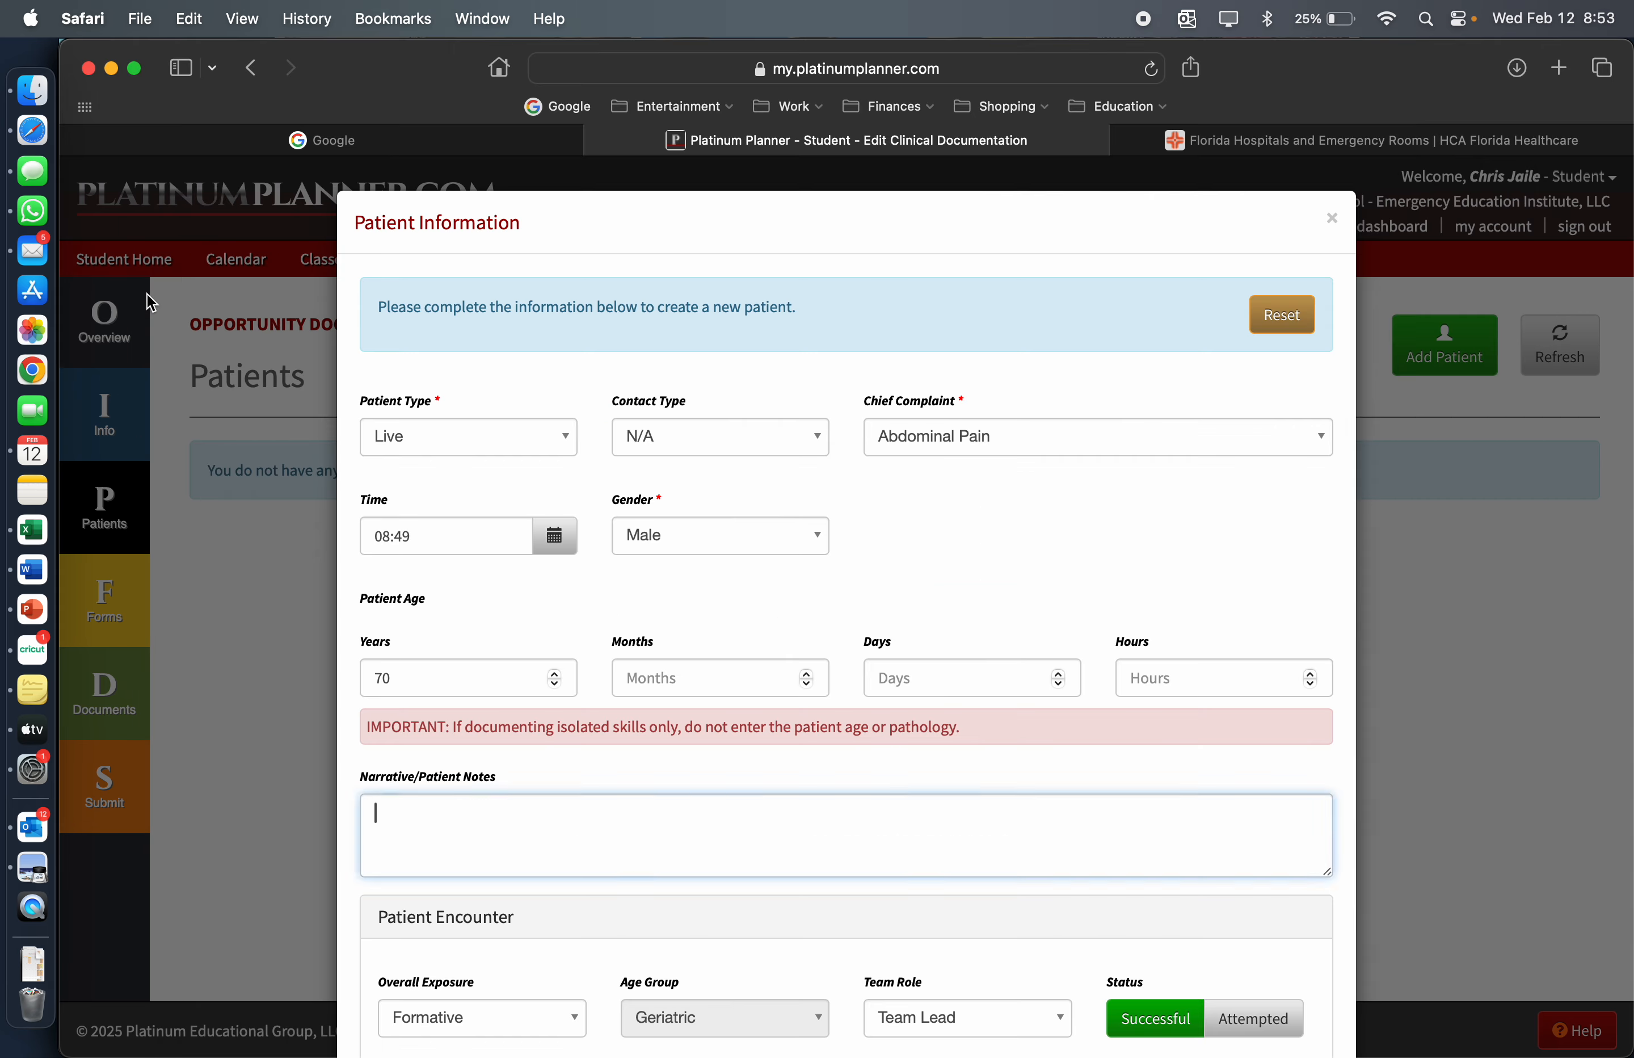
pyautogui.press('super+v')
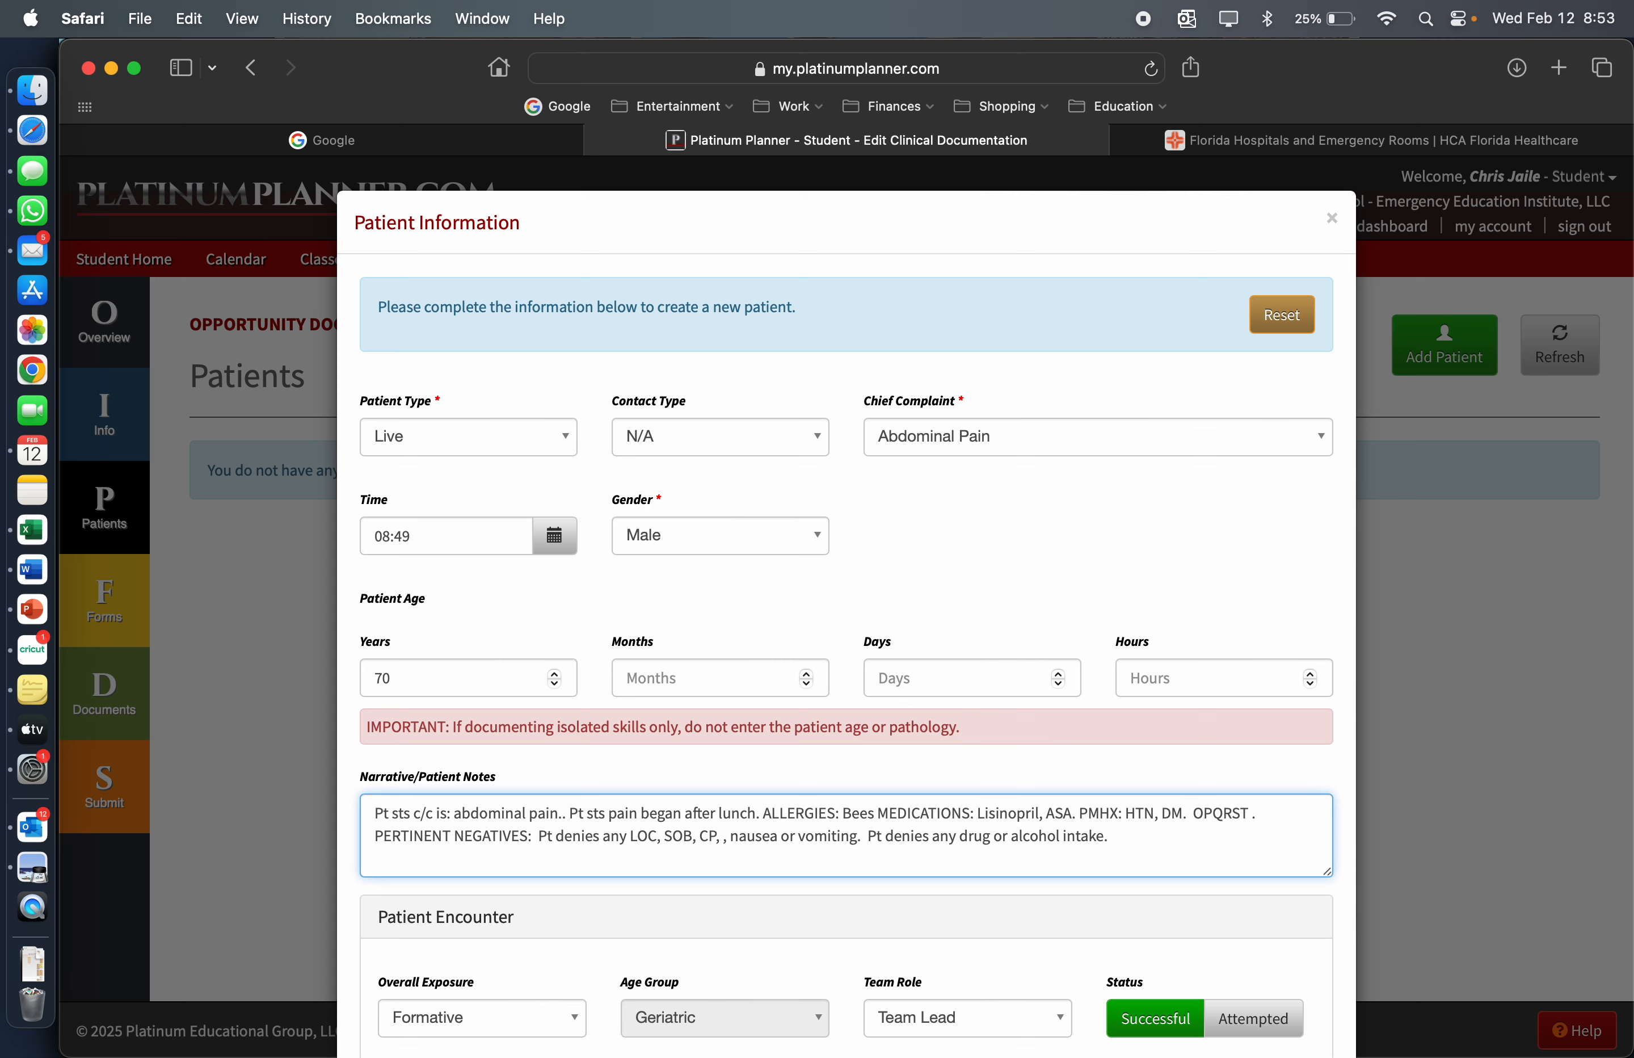
# Switch to the SOAP REPORT TEMPLATE in Word, insert "R78" after "Upon arrival," in the objective paragraph, and select the adjacent unit number placeholder
pyautogui.click(36, 569)
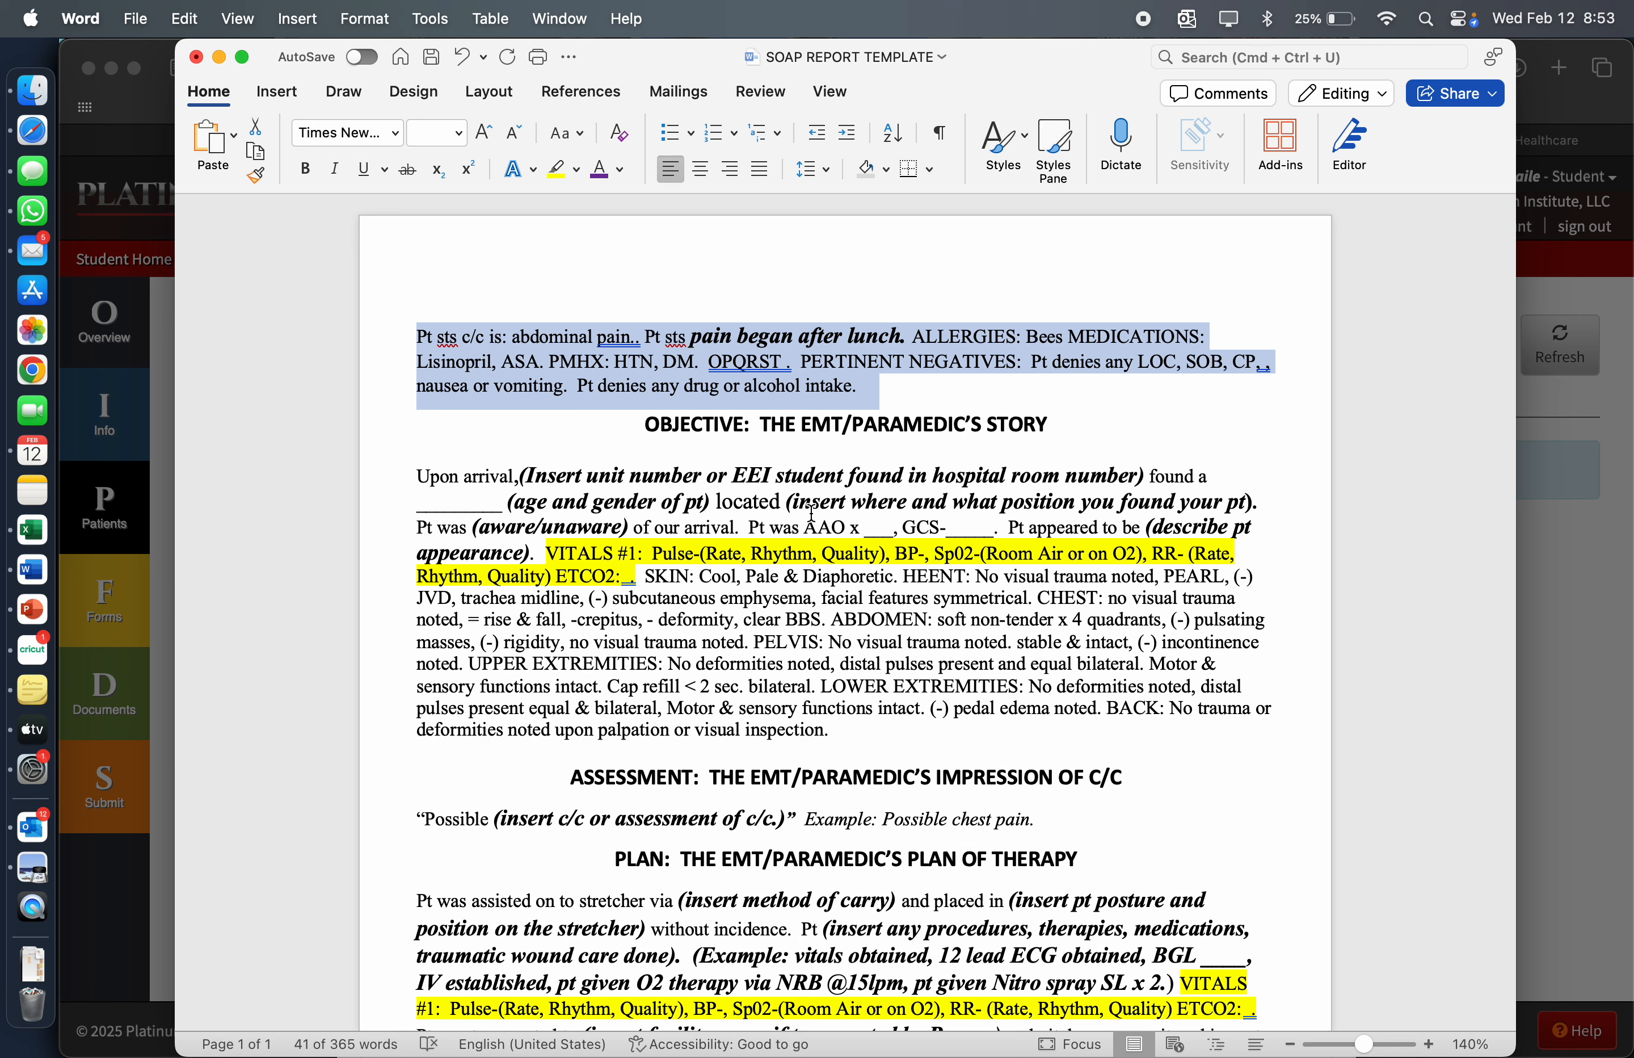
pyautogui.click(524, 481)
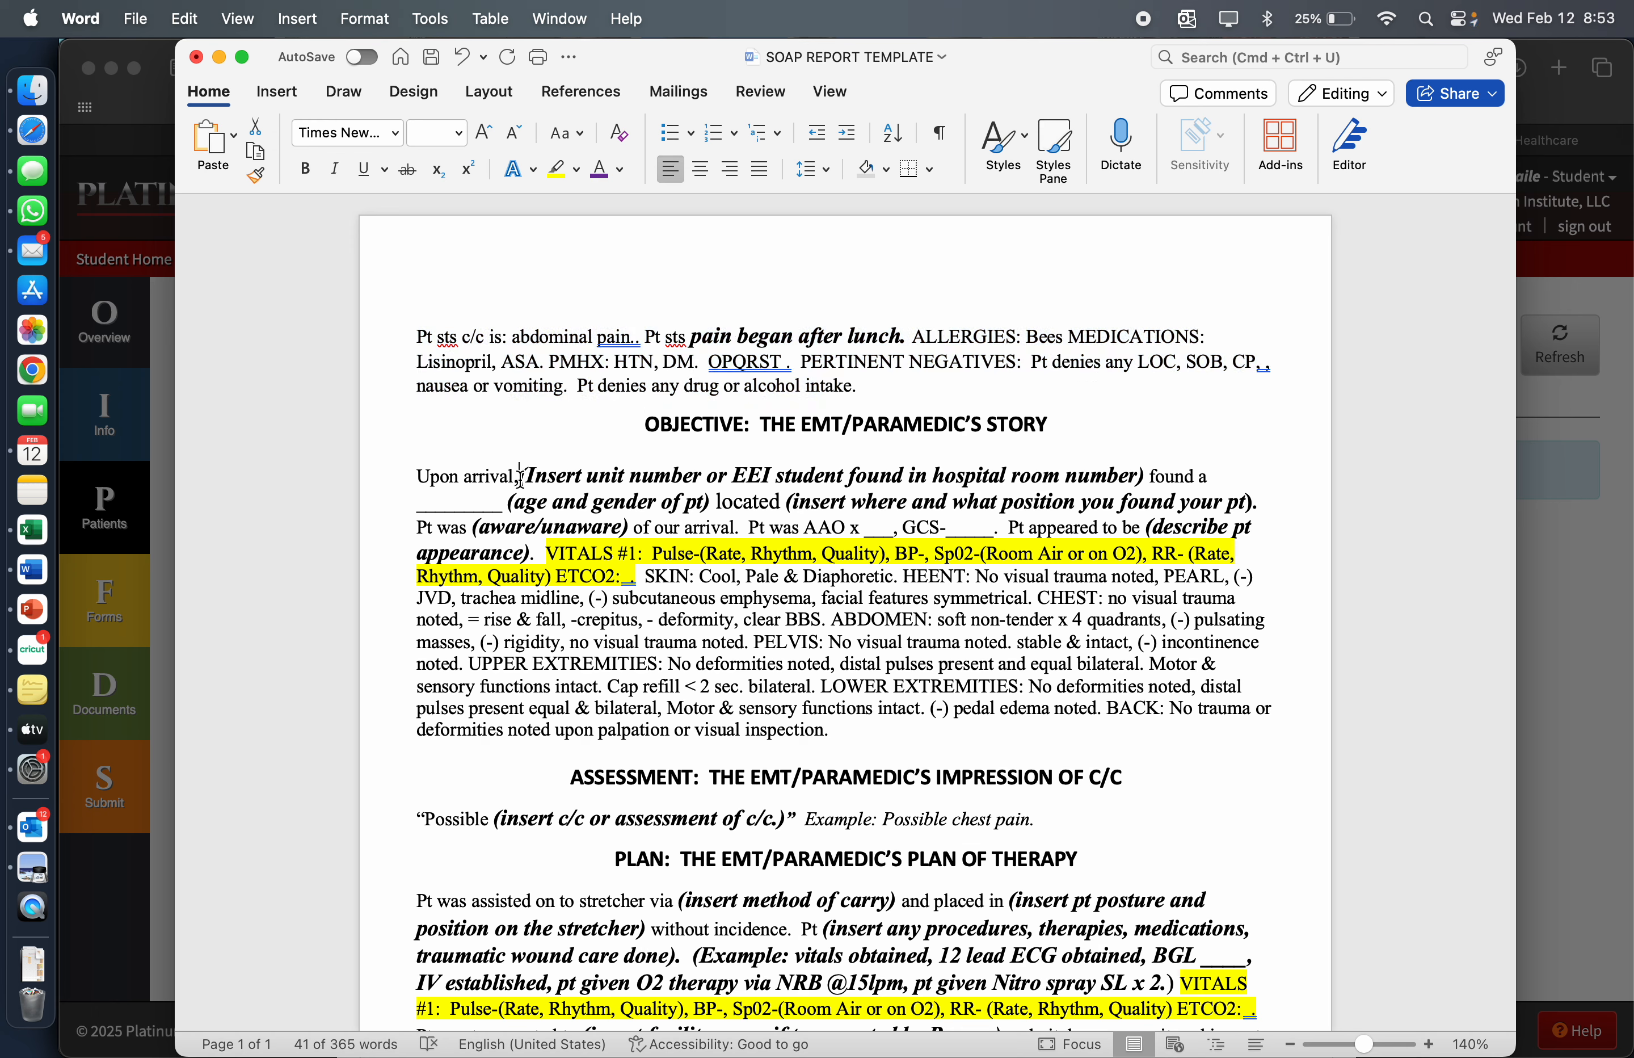
pyautogui.write('R78')
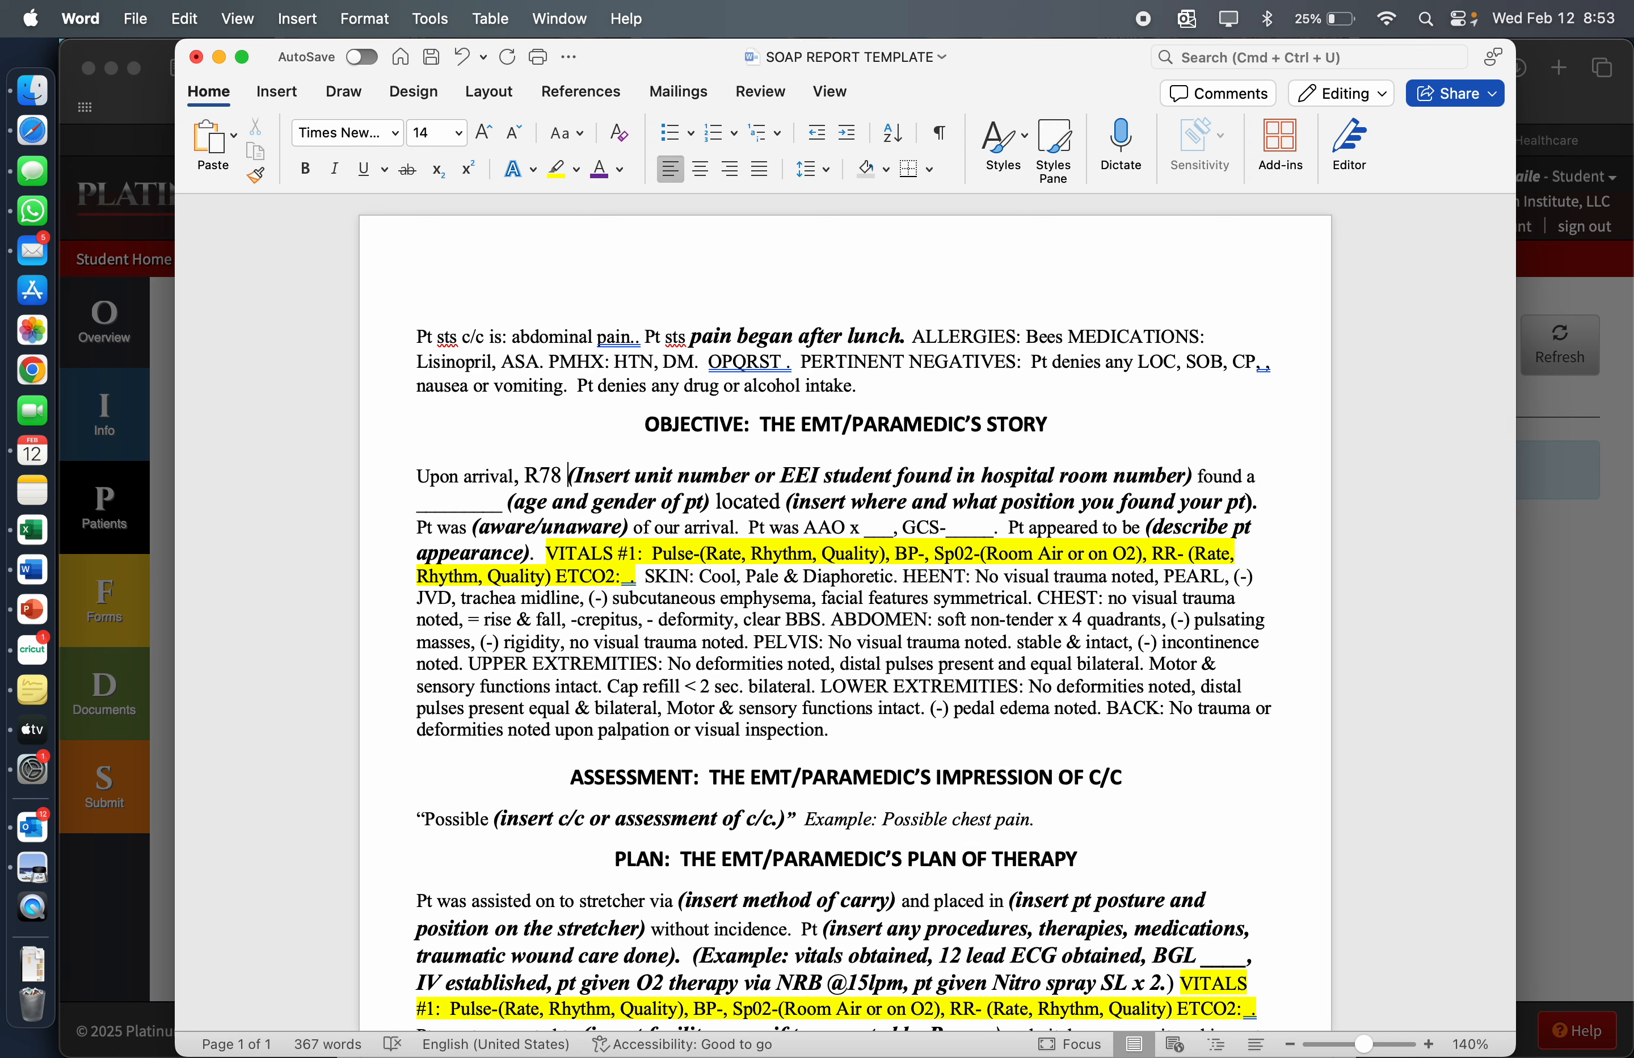
pyautogui.moveTo(570, 474); pyautogui.dragTo(1199, 483)
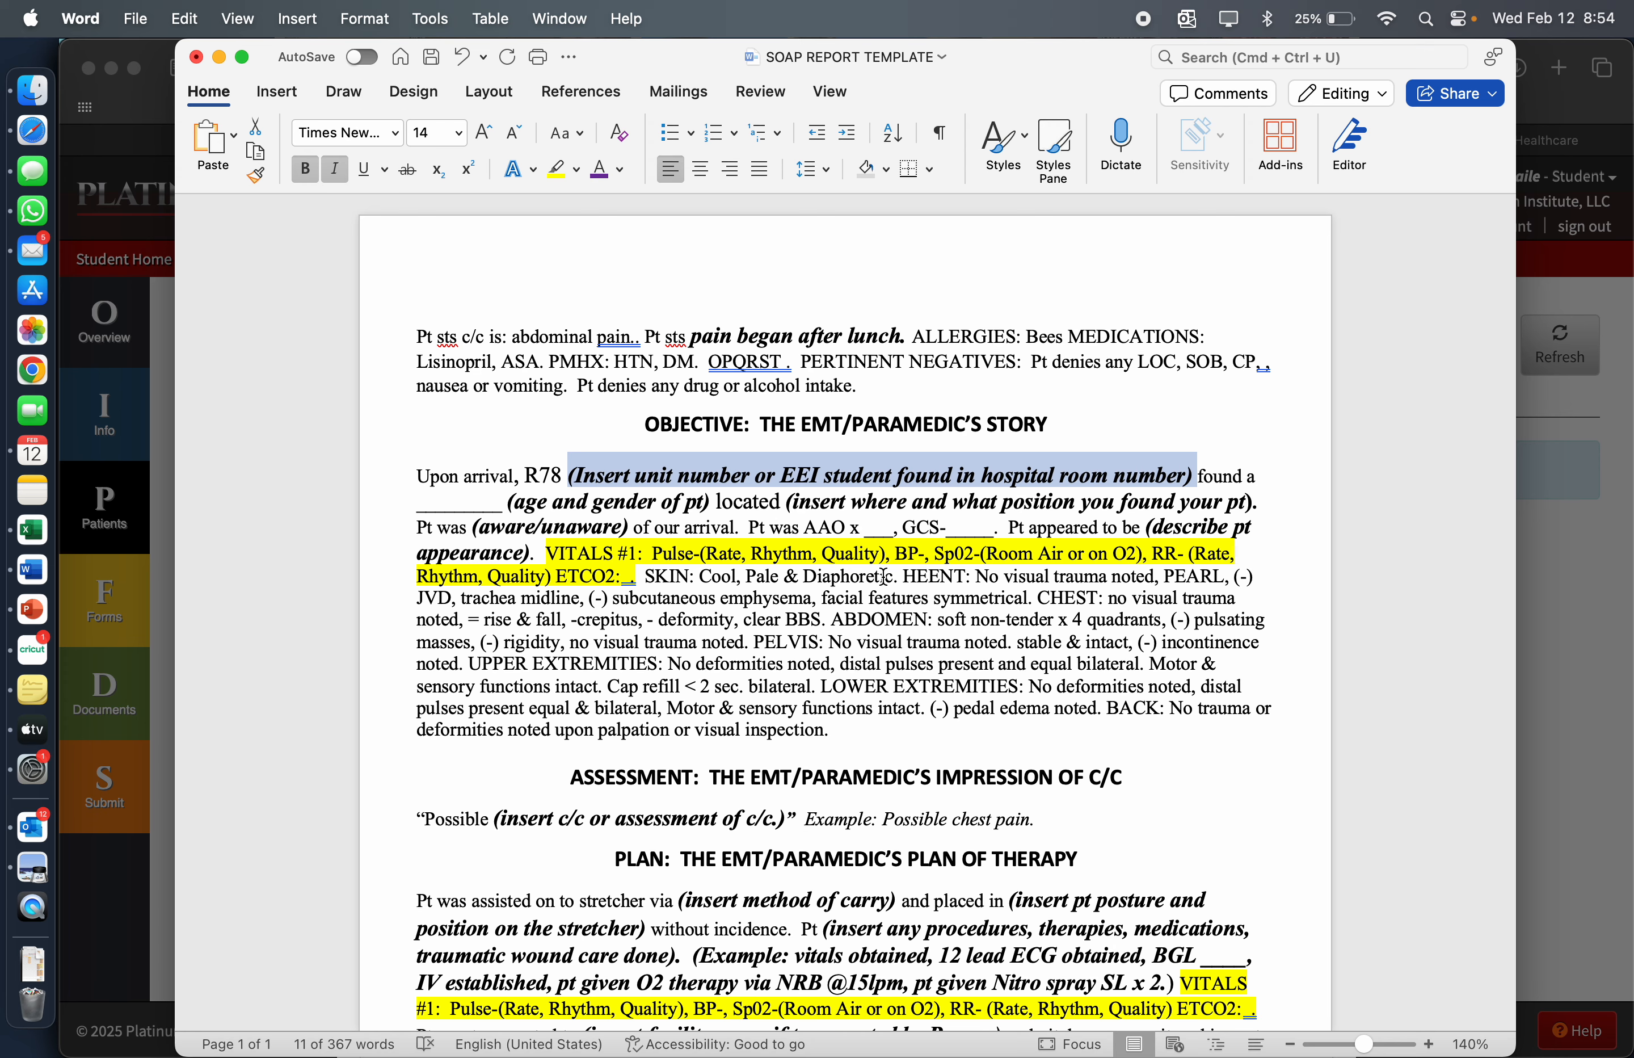
# Select the whole objective paragraph, from "Upon arrival" through "visual inspection."
pyautogui.scroll(-3, 666, 584)
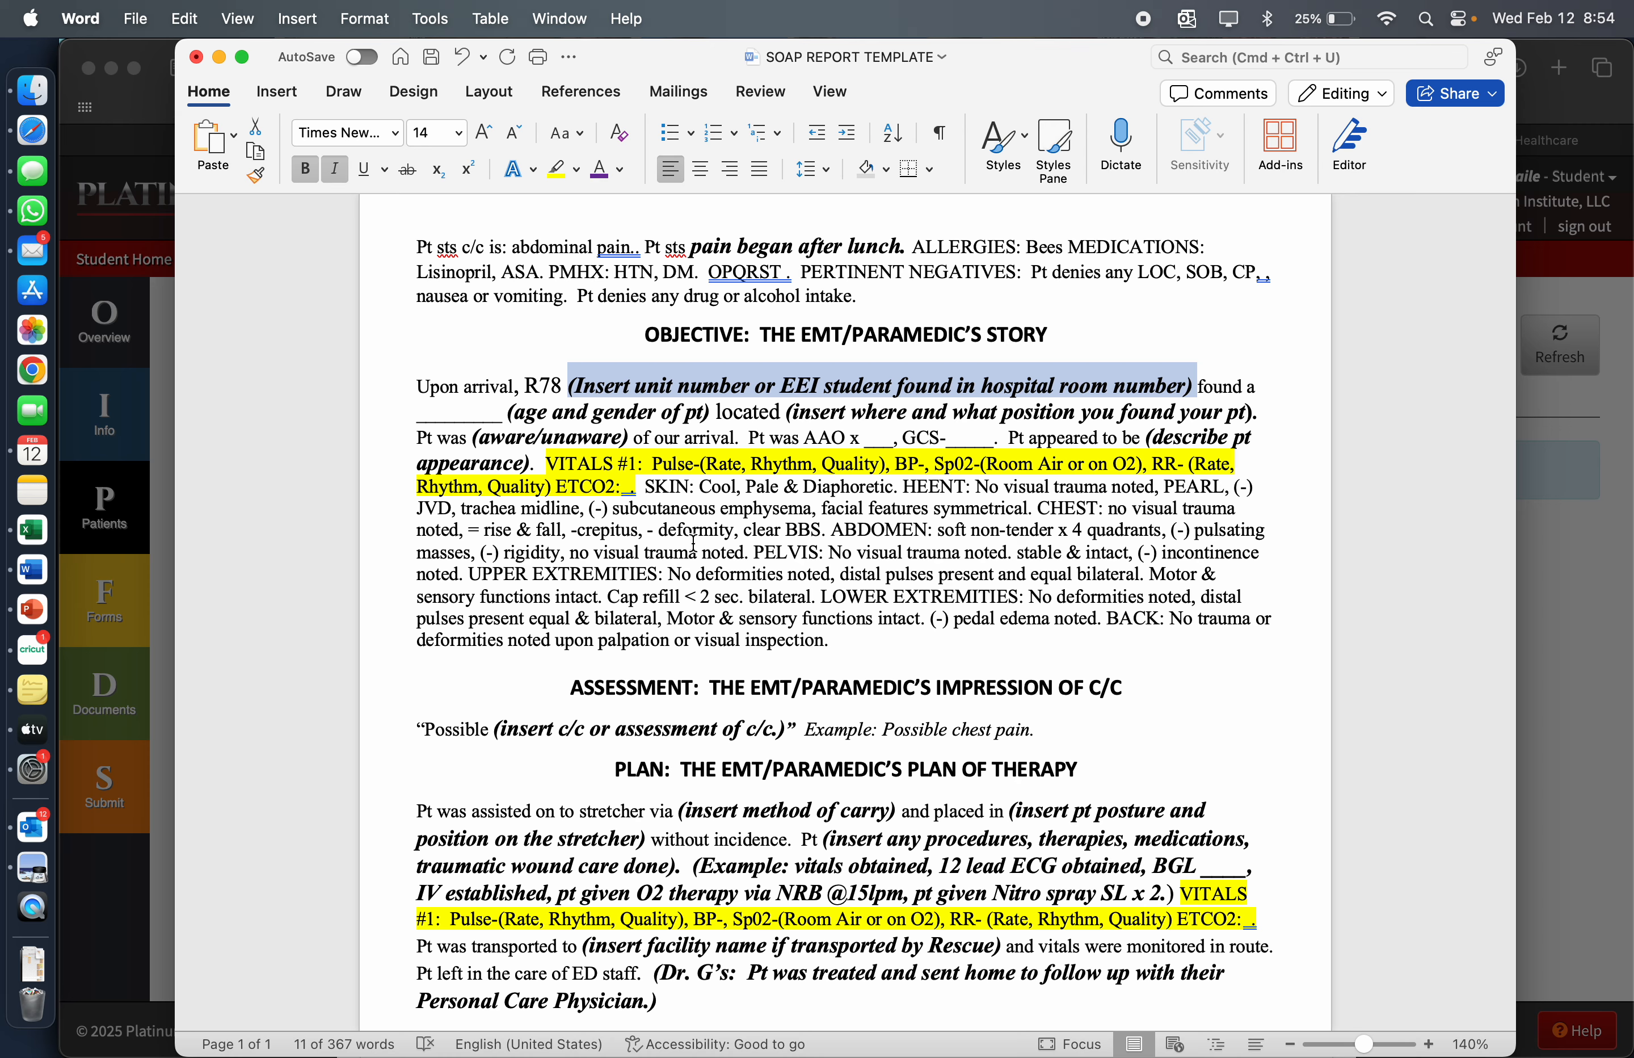
pyautogui.click(415, 387)
pyautogui.moveTo(416, 386); pyautogui.dragTo(1291, 635)
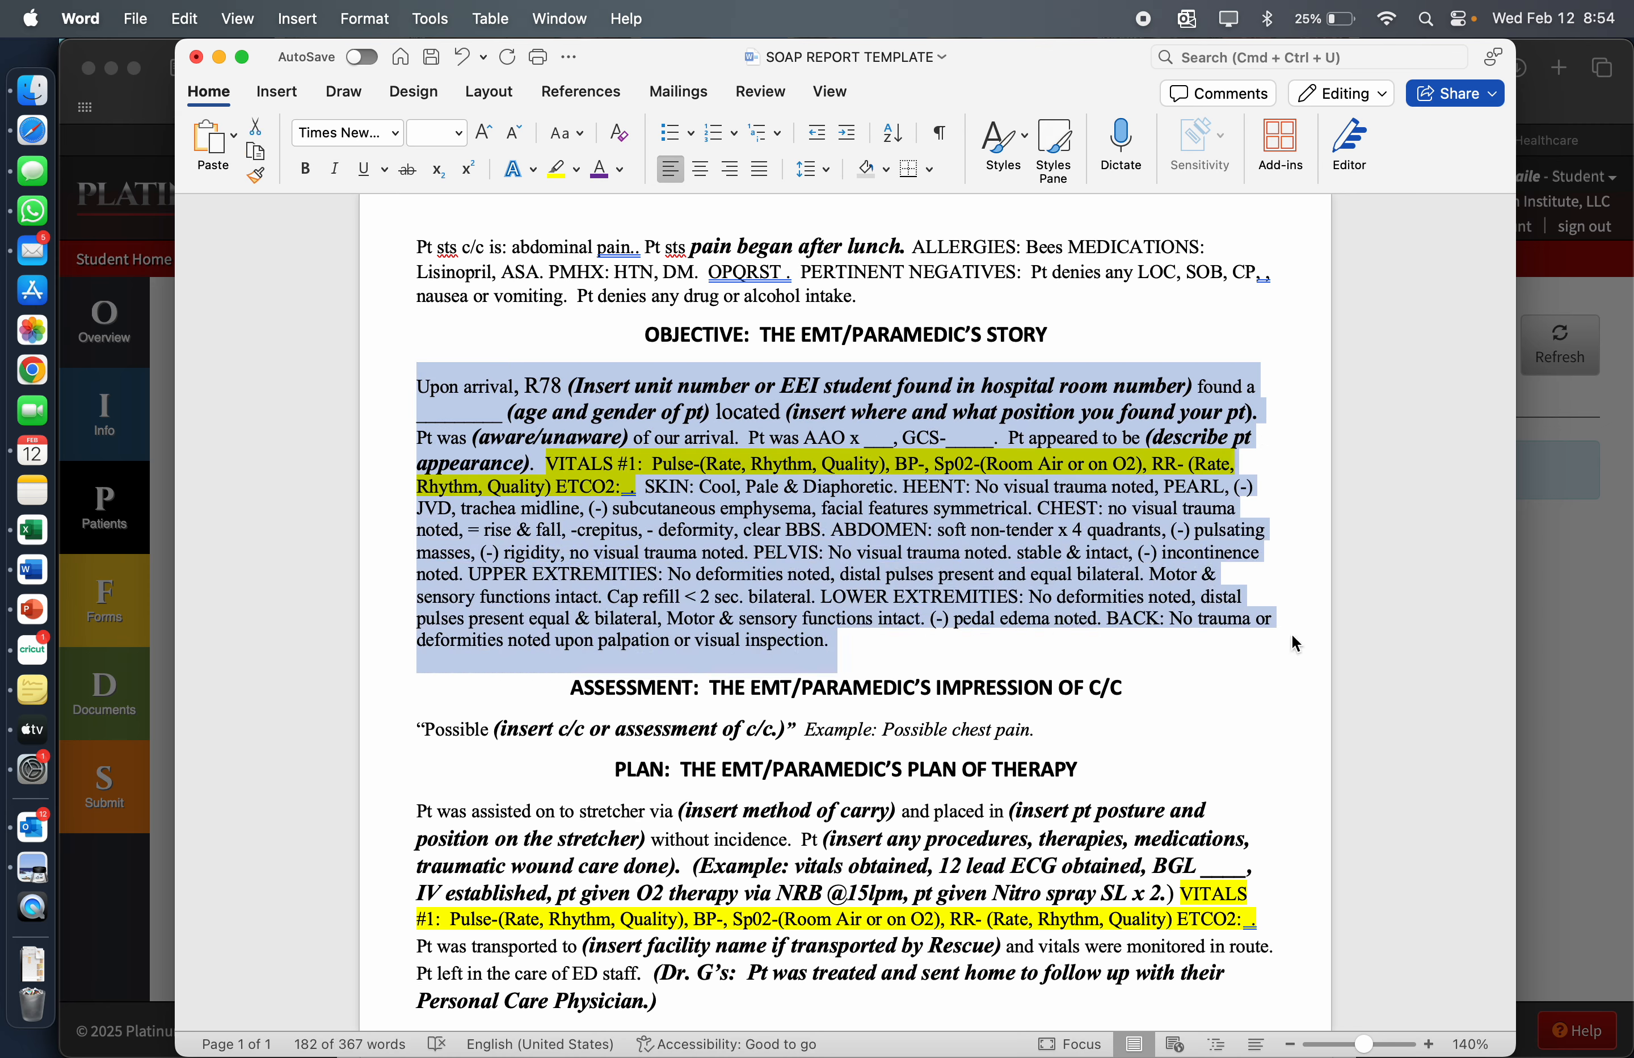